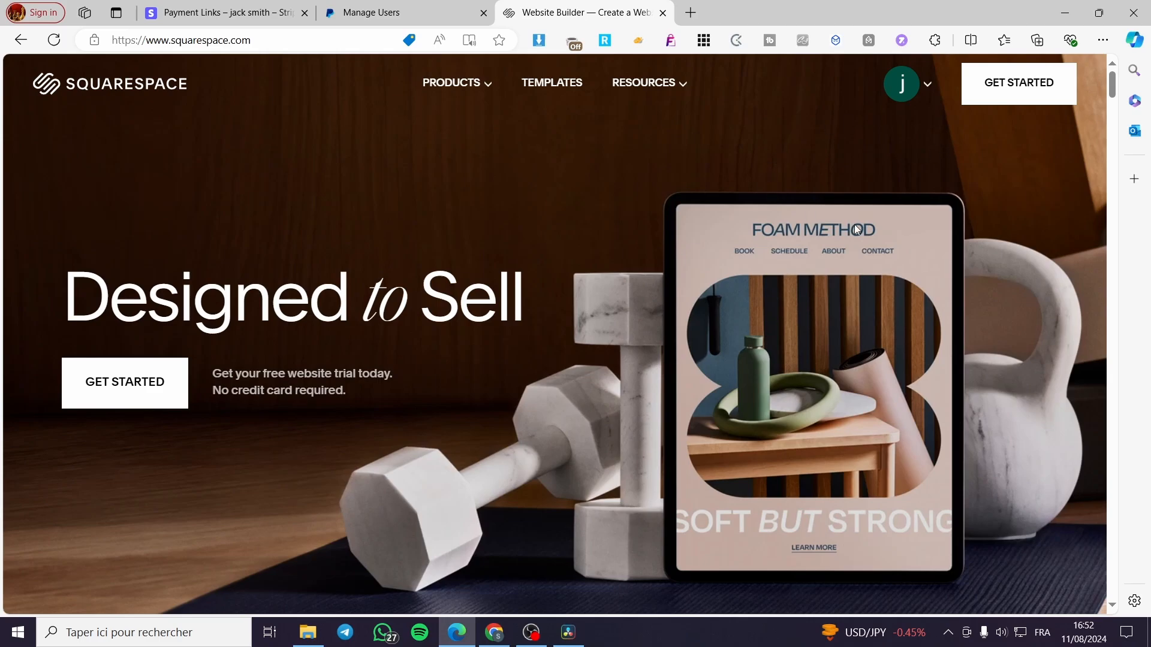
# - Go to the account dashboard and open the Jackservices website for management
pyautogui.click(926, 85)
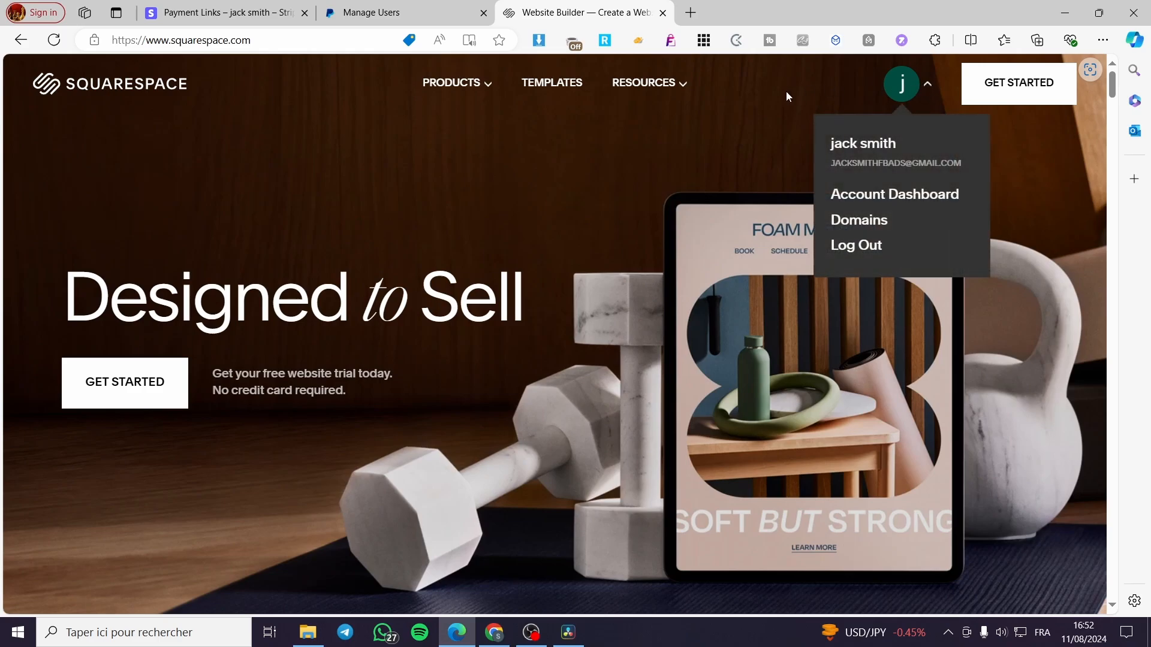
pyautogui.click(902, 199)
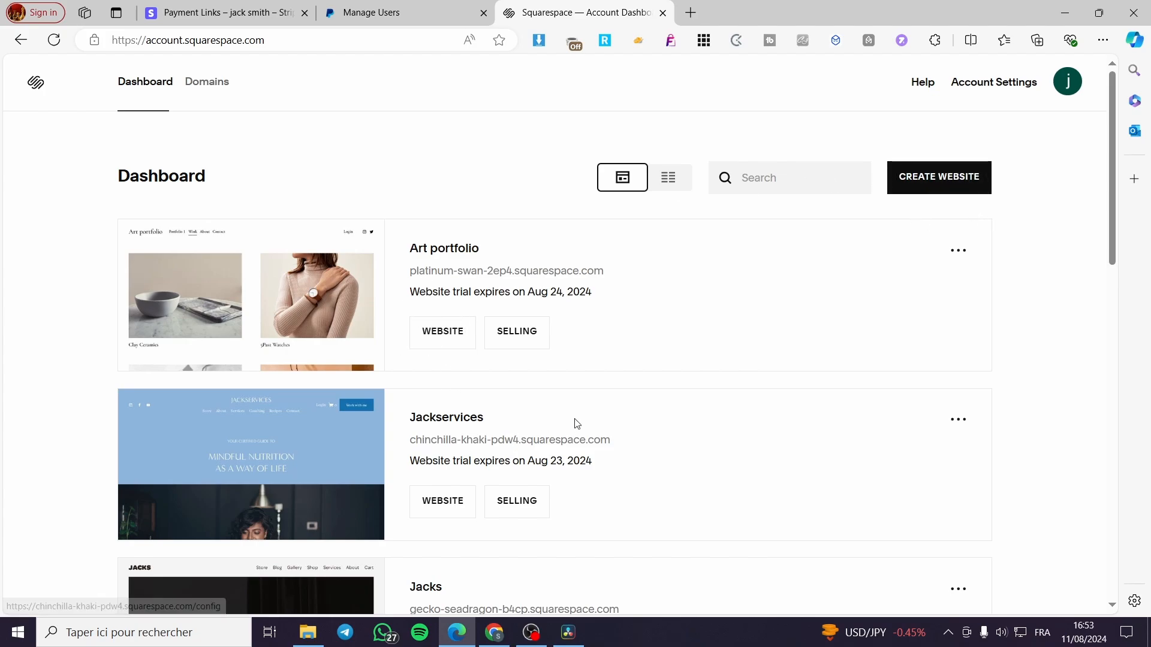
pyautogui.click(455, 506)
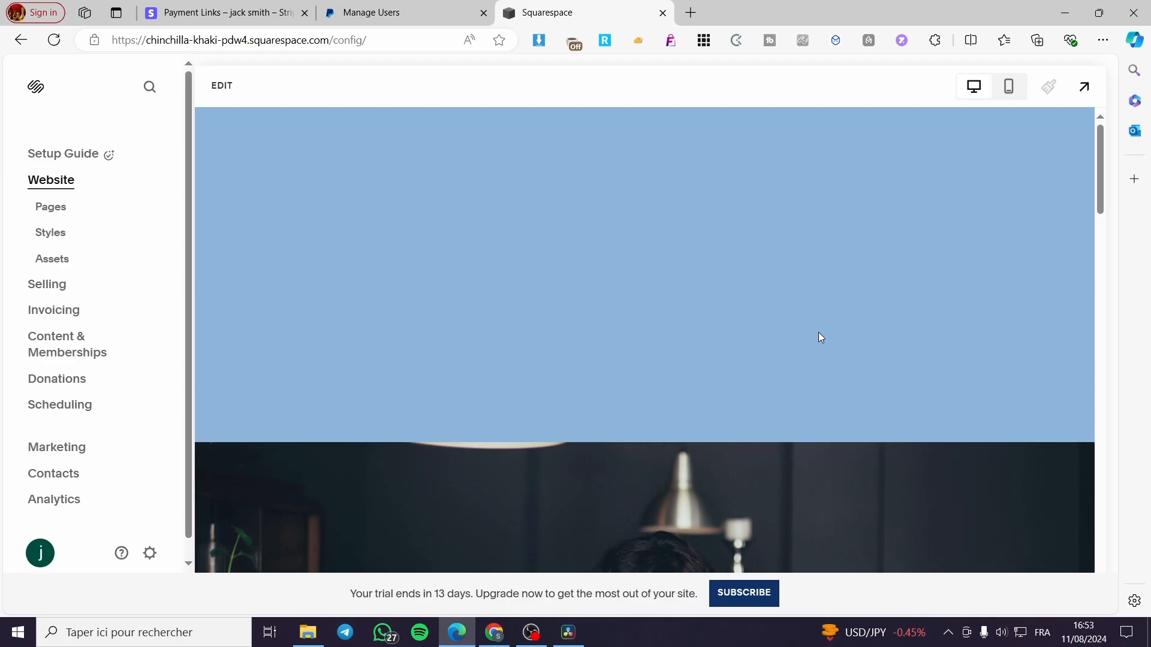
# - Examine the Jackservices home page in the preview and in edit mode, and exit the editor without changes
pyautogui.scroll(-4, 820, 348)
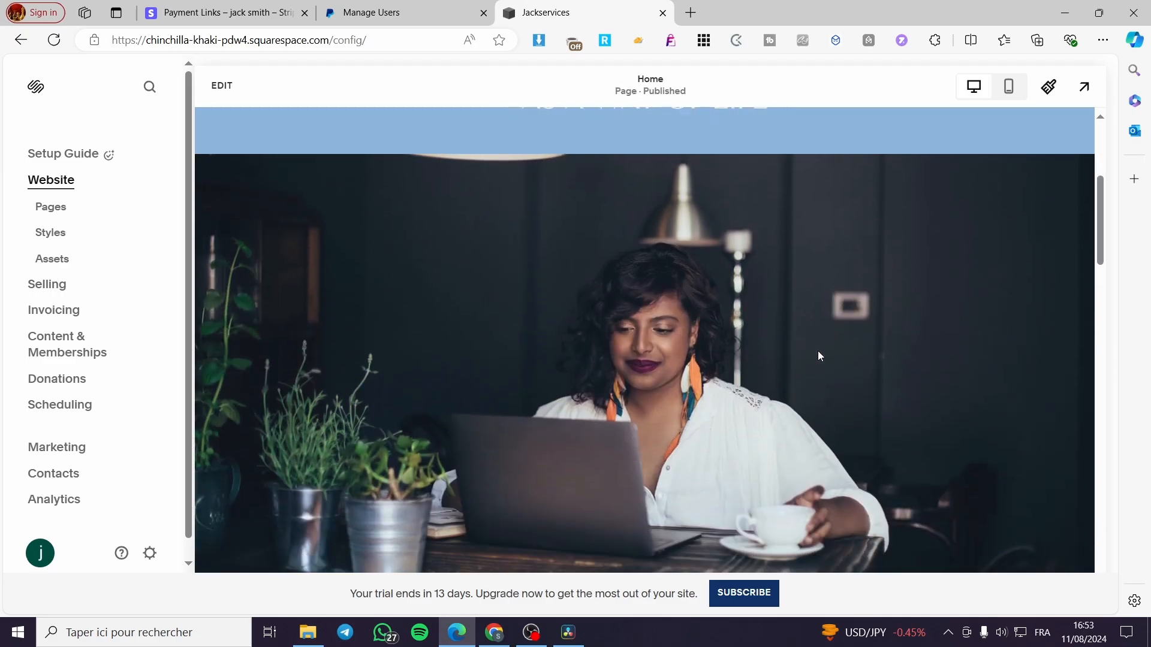
pyautogui.scroll(5, 565, 378)
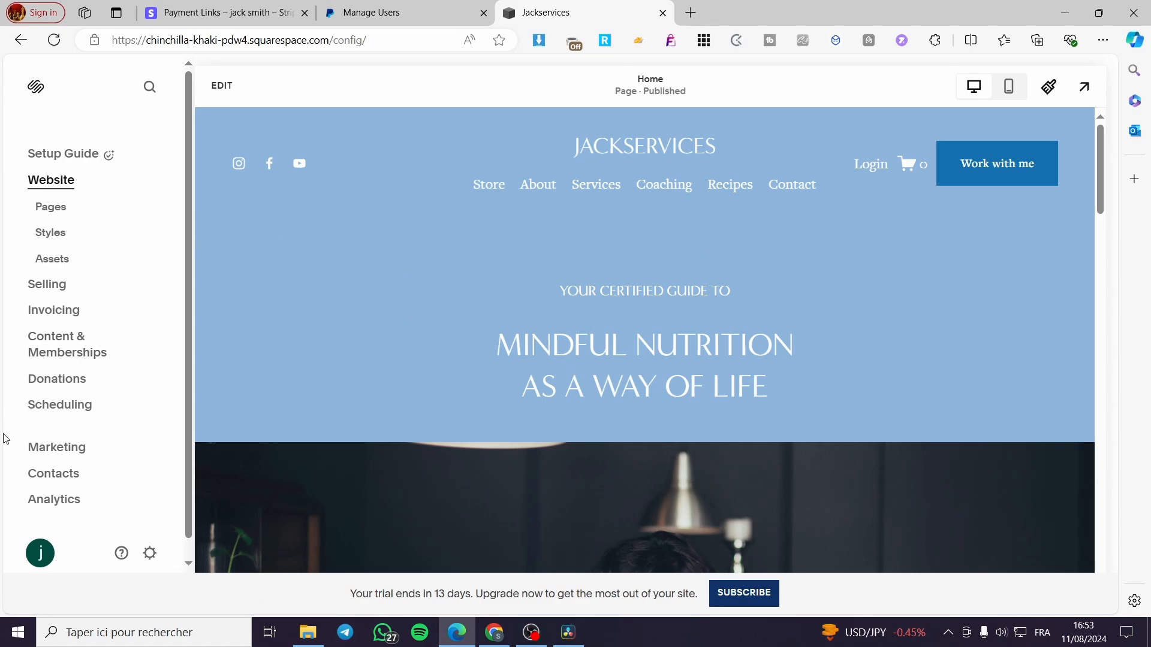
pyautogui.scroll(-1, 51, 433)
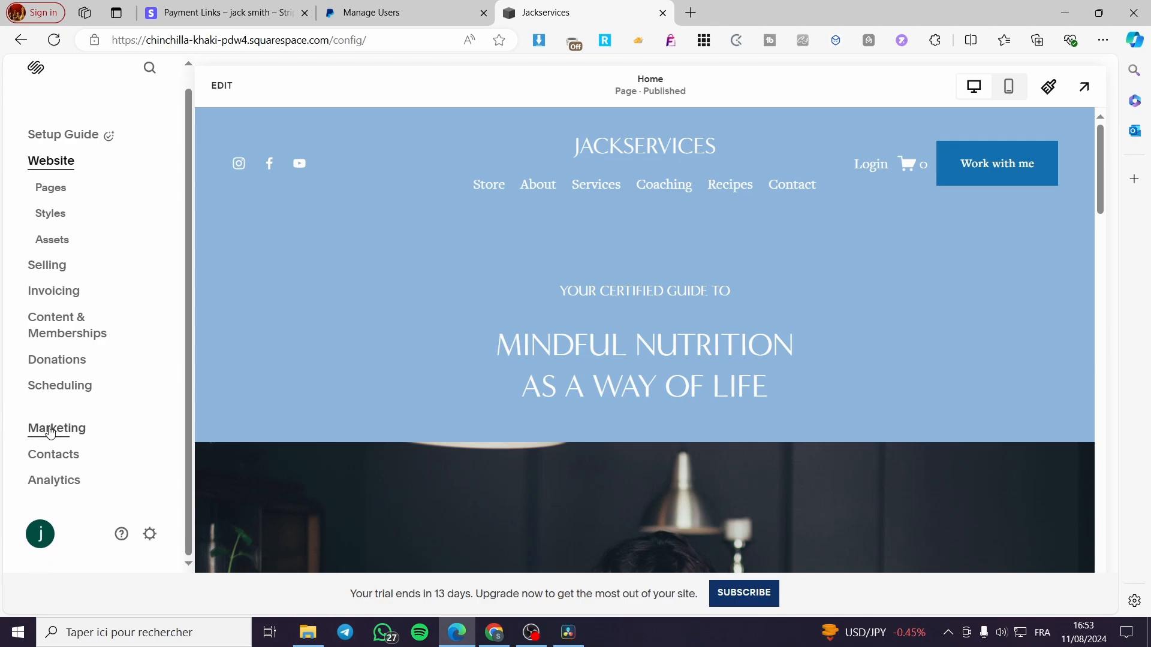
pyautogui.scroll(1, 51, 432)
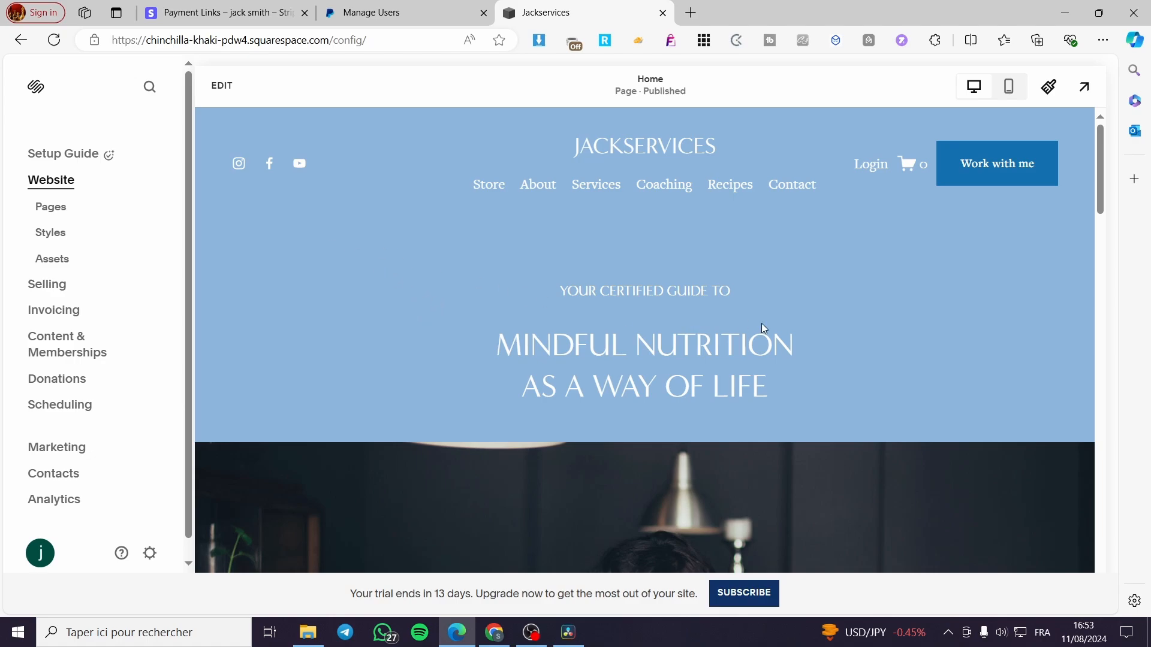
pyautogui.click(210, 90)
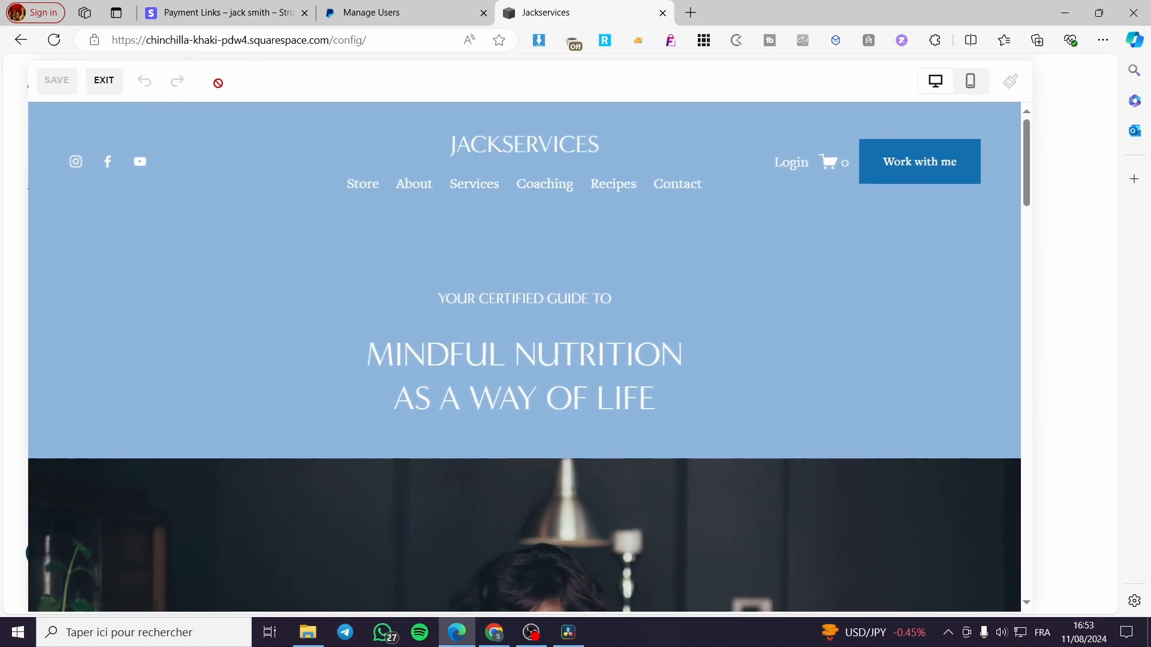
pyautogui.scroll(-5, 638, 322)
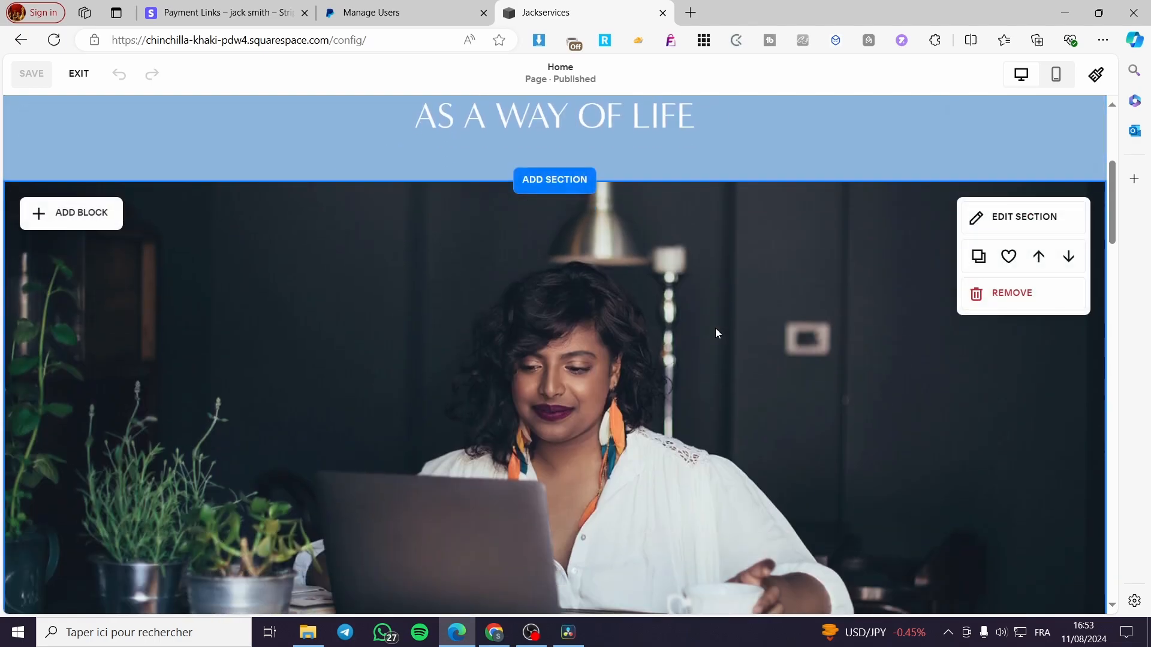
pyautogui.scroll(-2, 718, 331)
pyautogui.scroll(3, 716, 331)
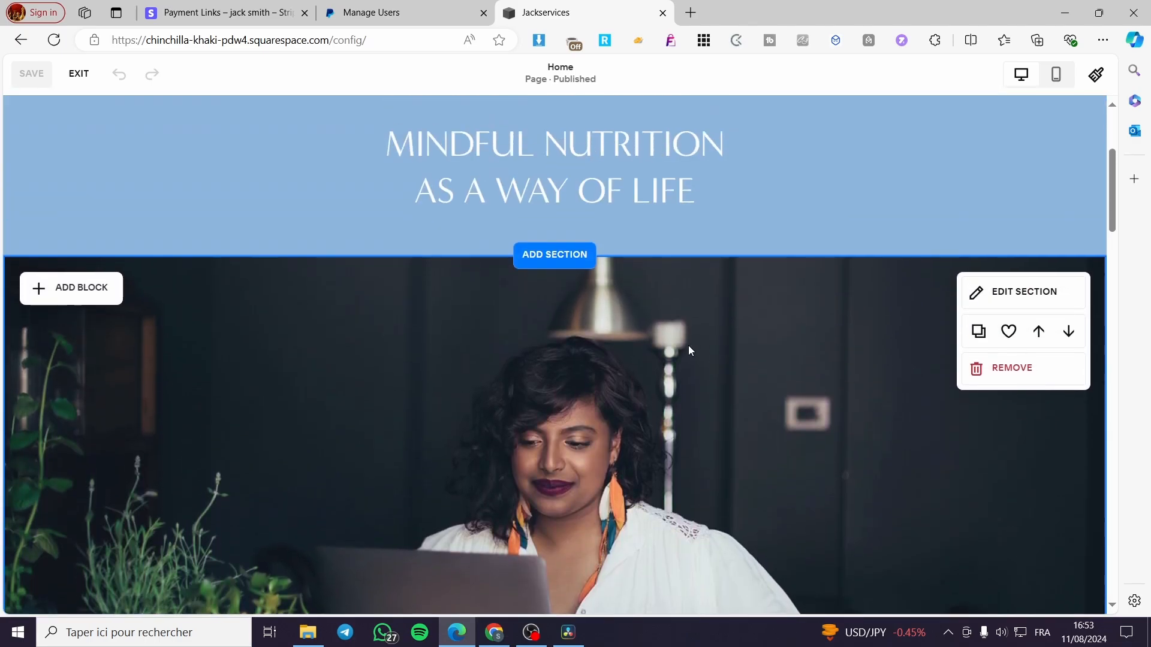
pyautogui.scroll(4, 689, 347)
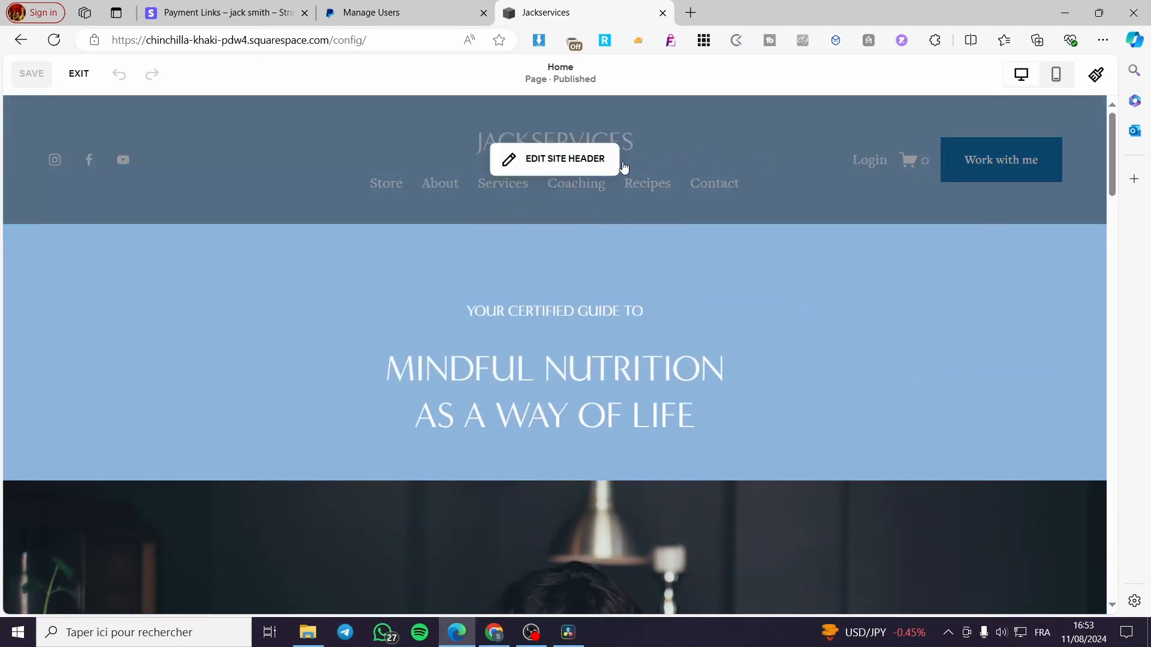
pyautogui.scroll(-10, 716, 314)
pyautogui.scroll(7, 717, 314)
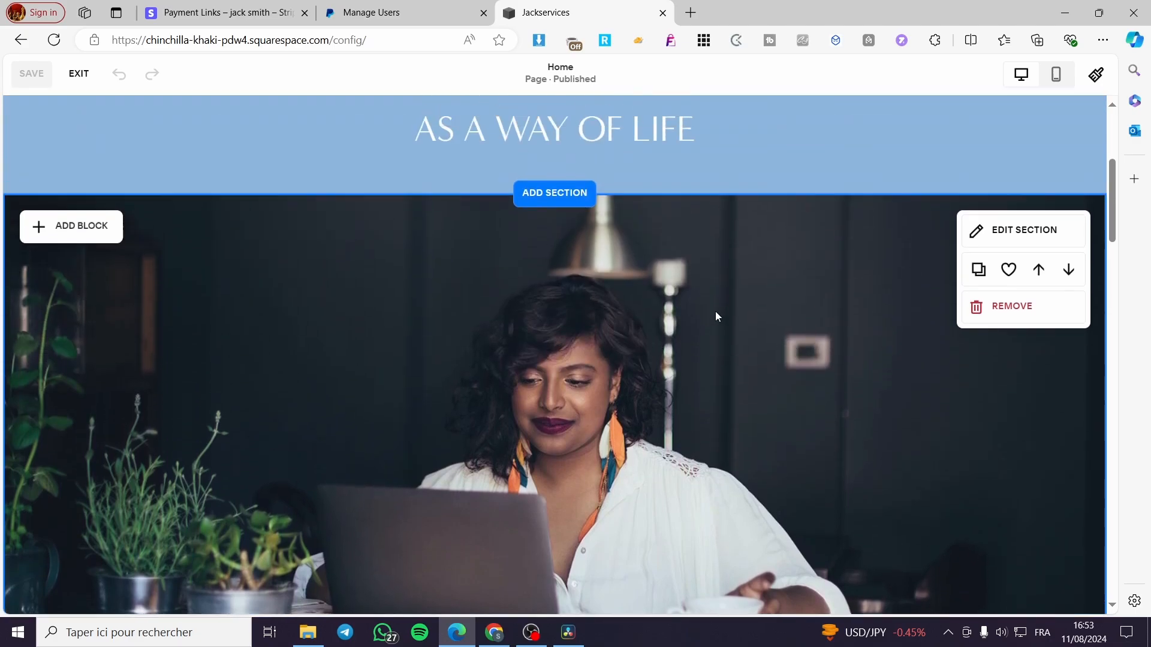
pyautogui.scroll(5, 714, 311)
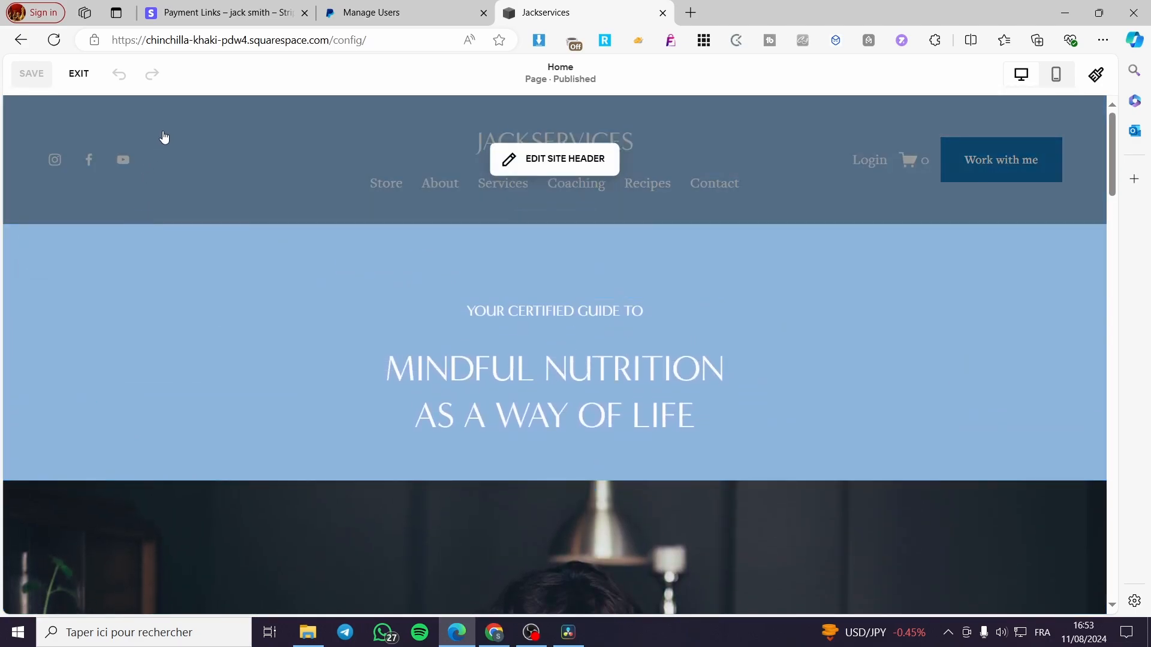
pyautogui.click(85, 76)
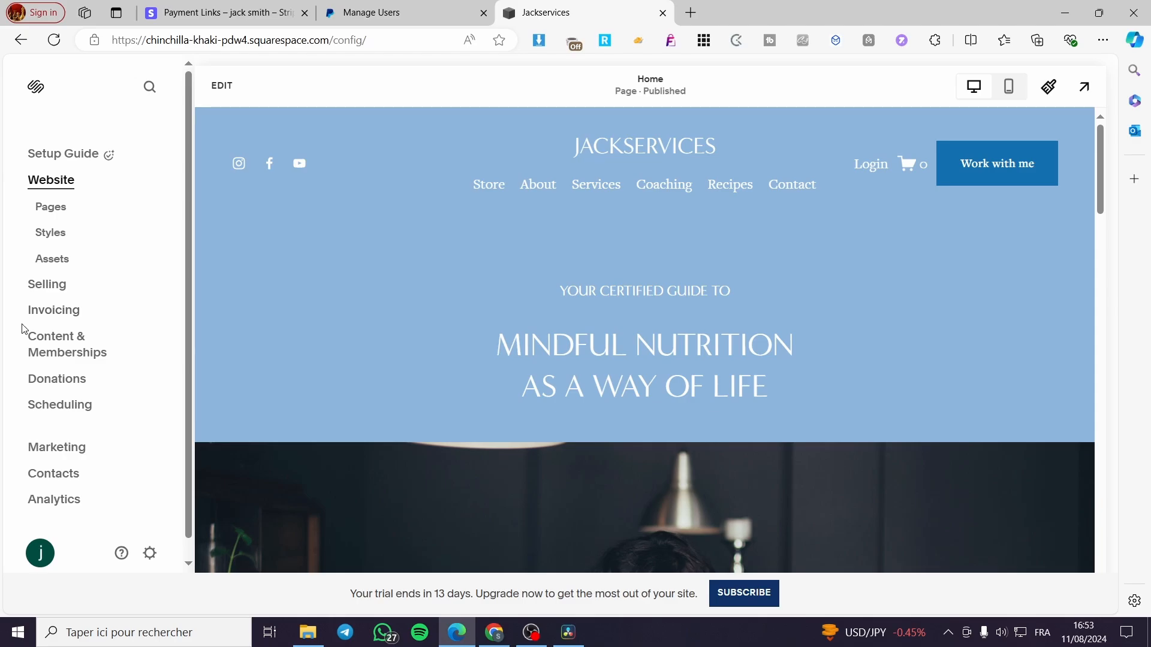
# - Start creating a new physical product in the store's selling setup
pyautogui.click(37, 284)
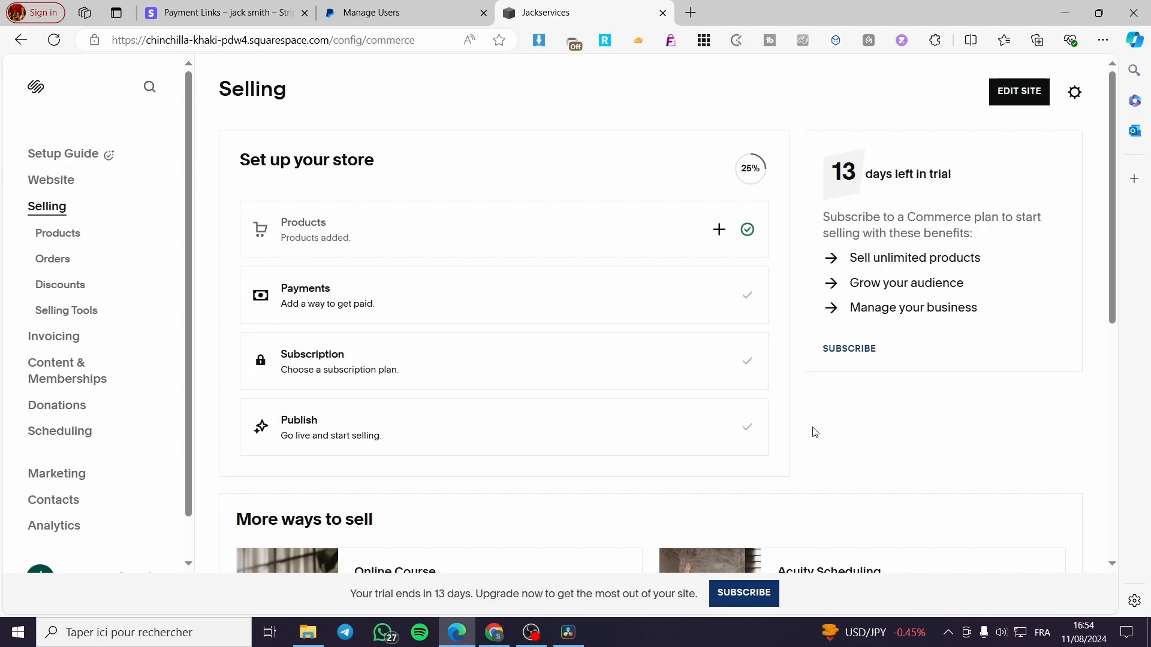
pyautogui.click(447, 228)
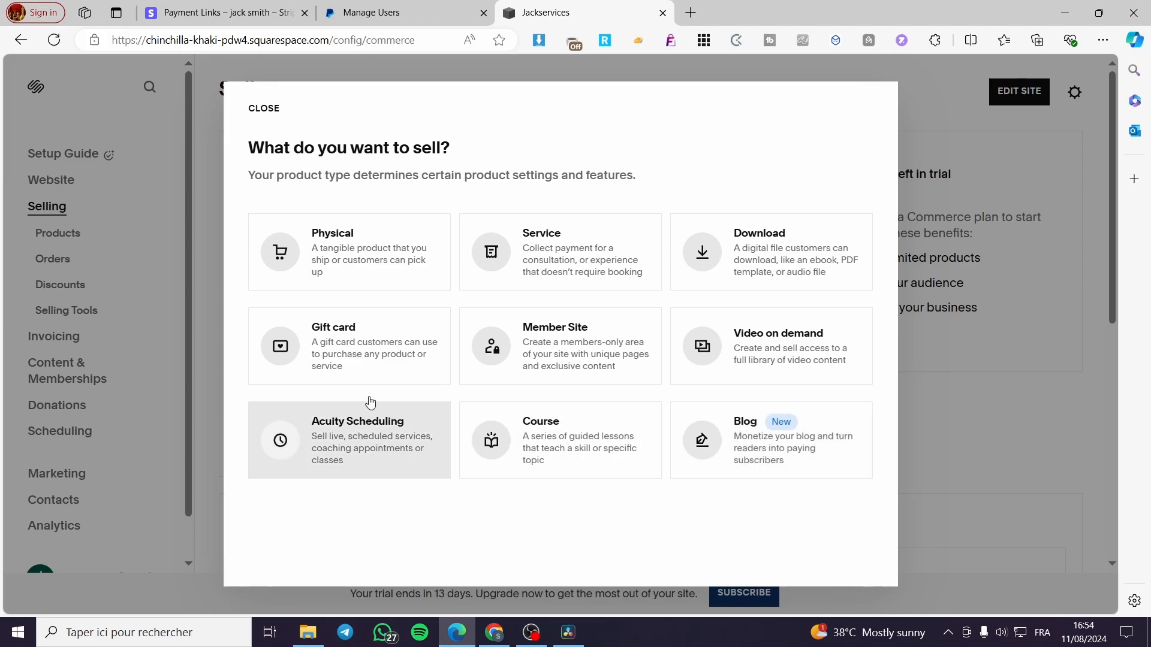
pyautogui.click(401, 251)
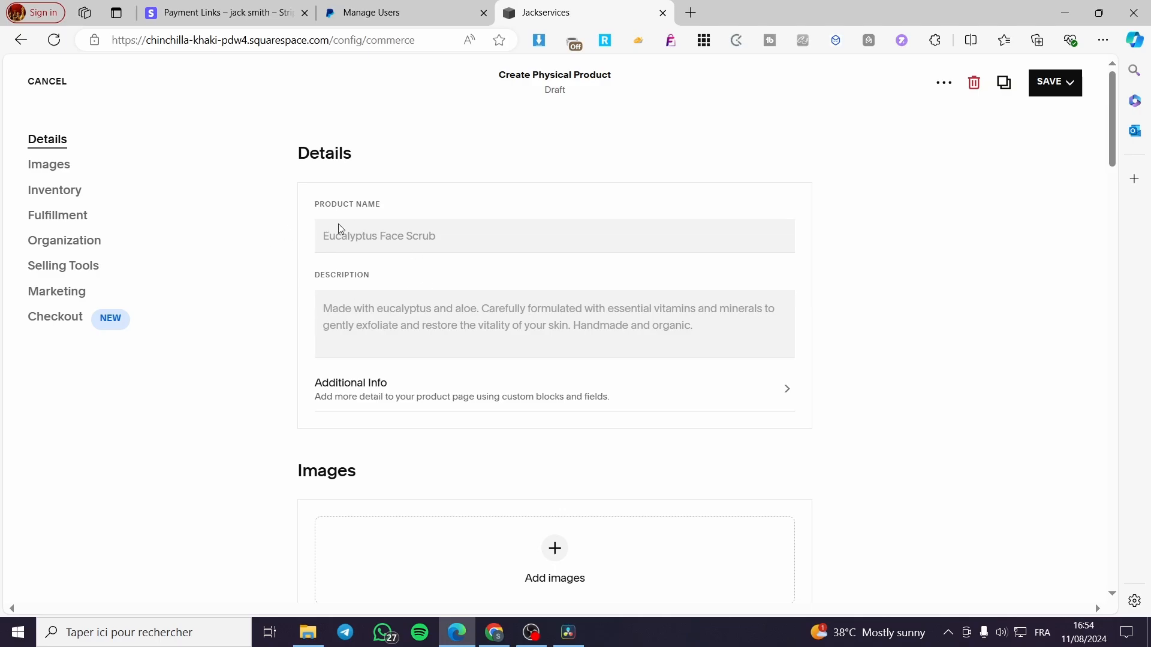
# - Review the new product's details, images, inventory and fulfillment fields, including the Advanced Shipping dimensions and weight
pyautogui.click(437, 236)
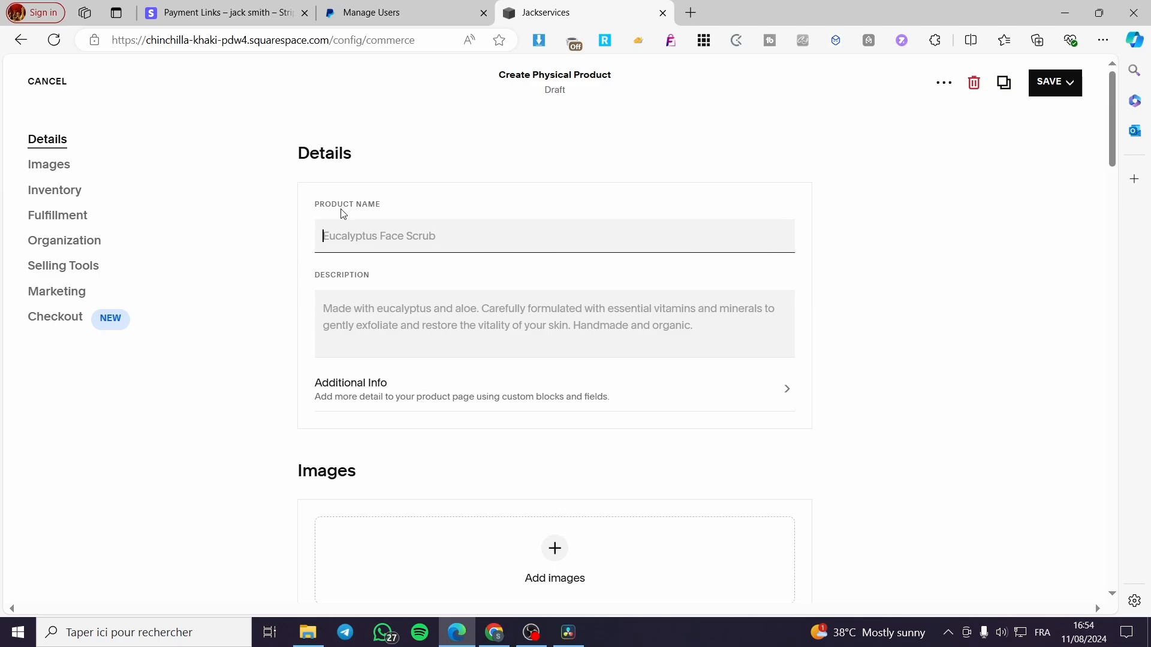
pyautogui.click(385, 316)
pyautogui.scroll(-2, 386, 321)
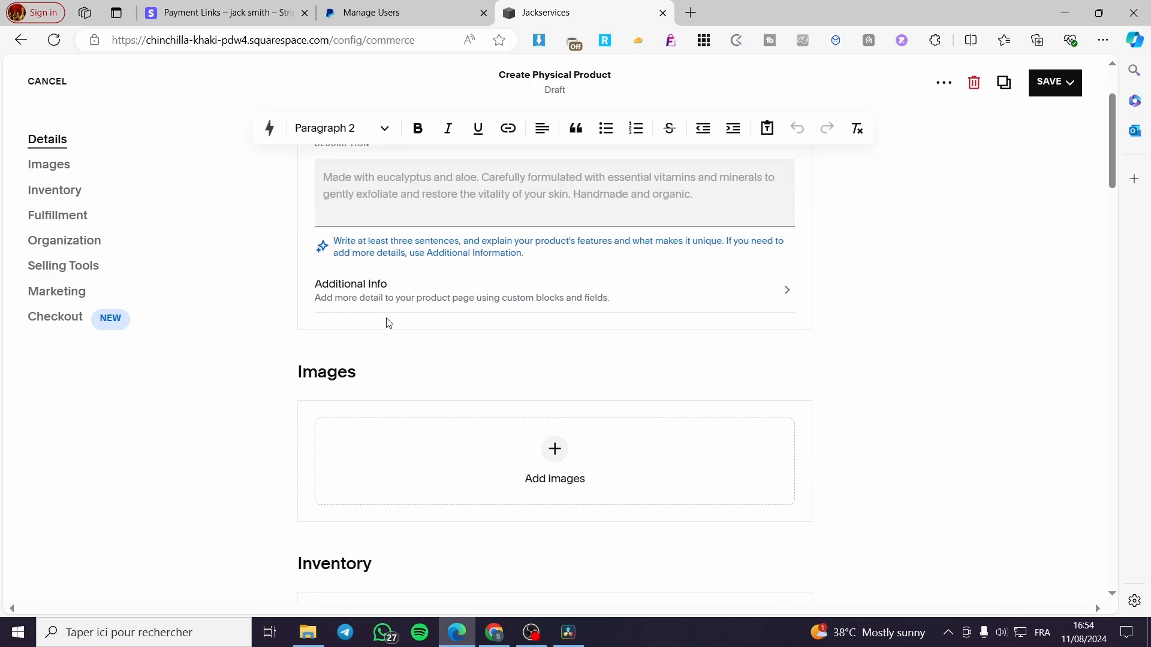
pyautogui.scroll(-2, 578, 441)
pyautogui.scroll(-5, 378, 391)
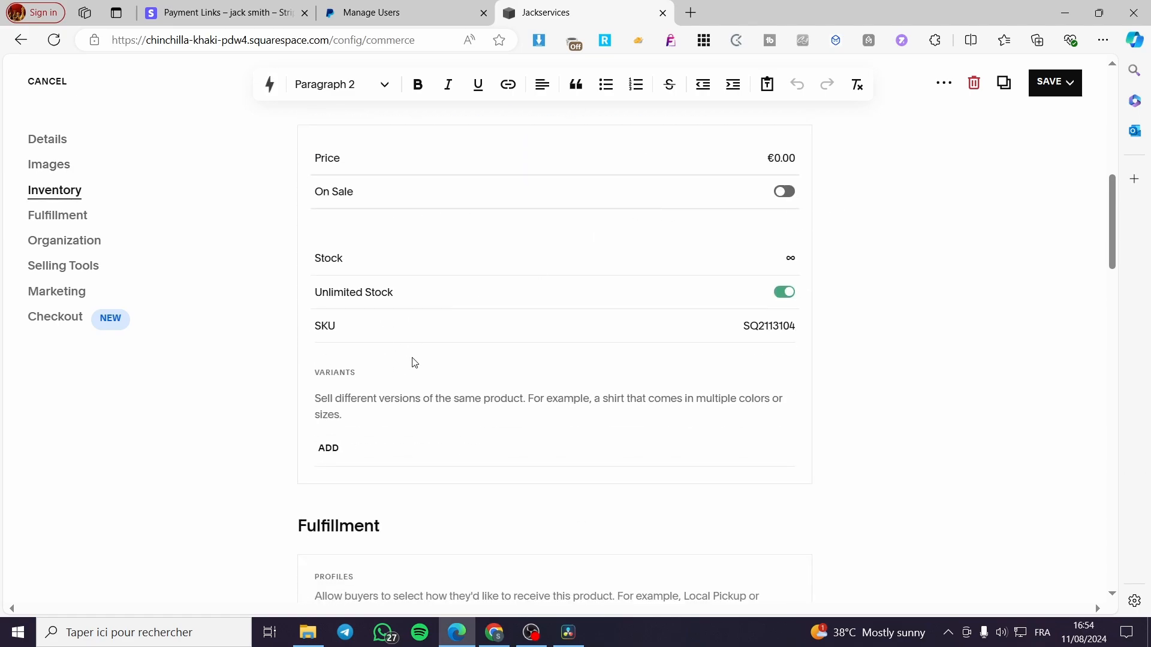
pyautogui.scroll(-2, 413, 371)
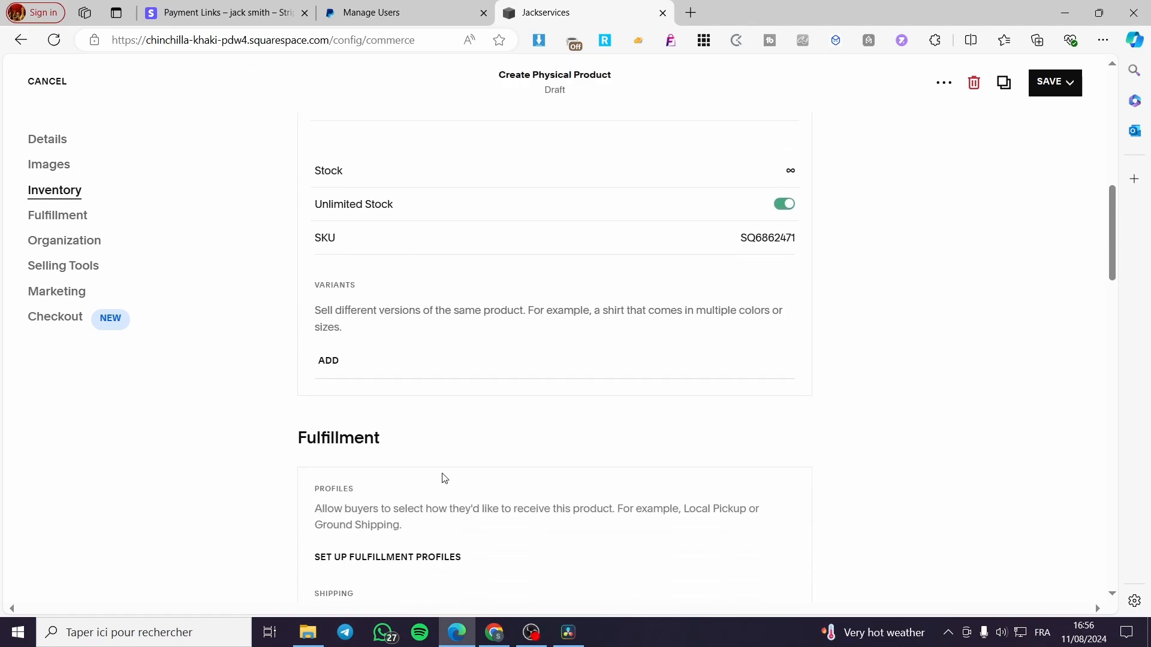
pyautogui.scroll(-4, 447, 478)
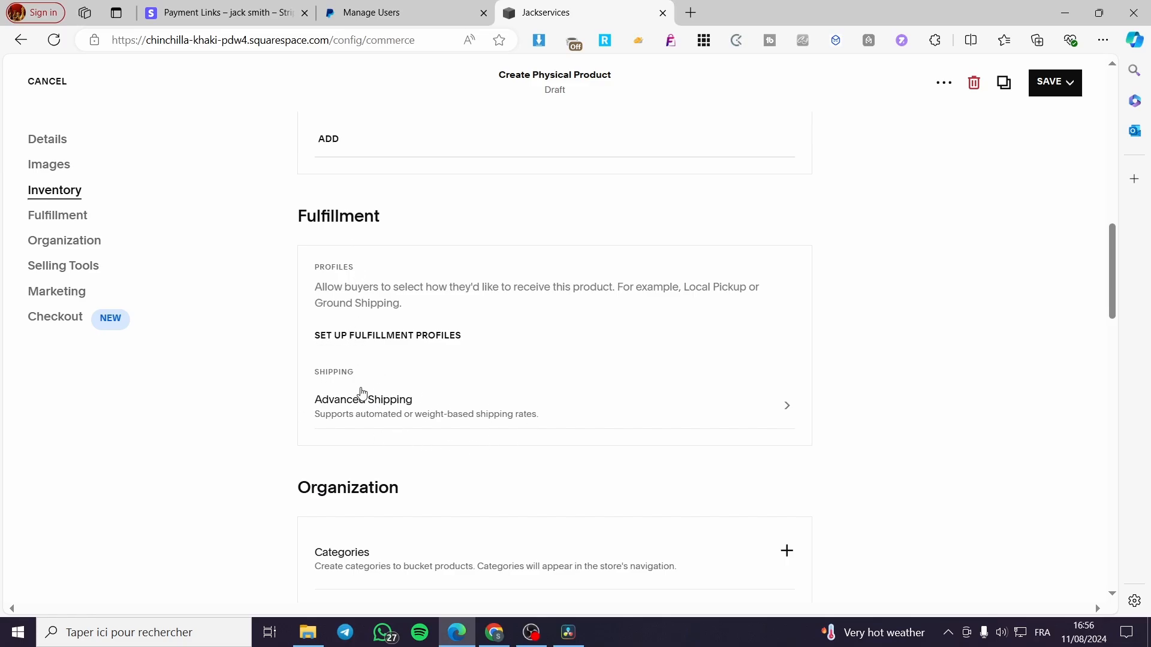
pyautogui.click(394, 410)
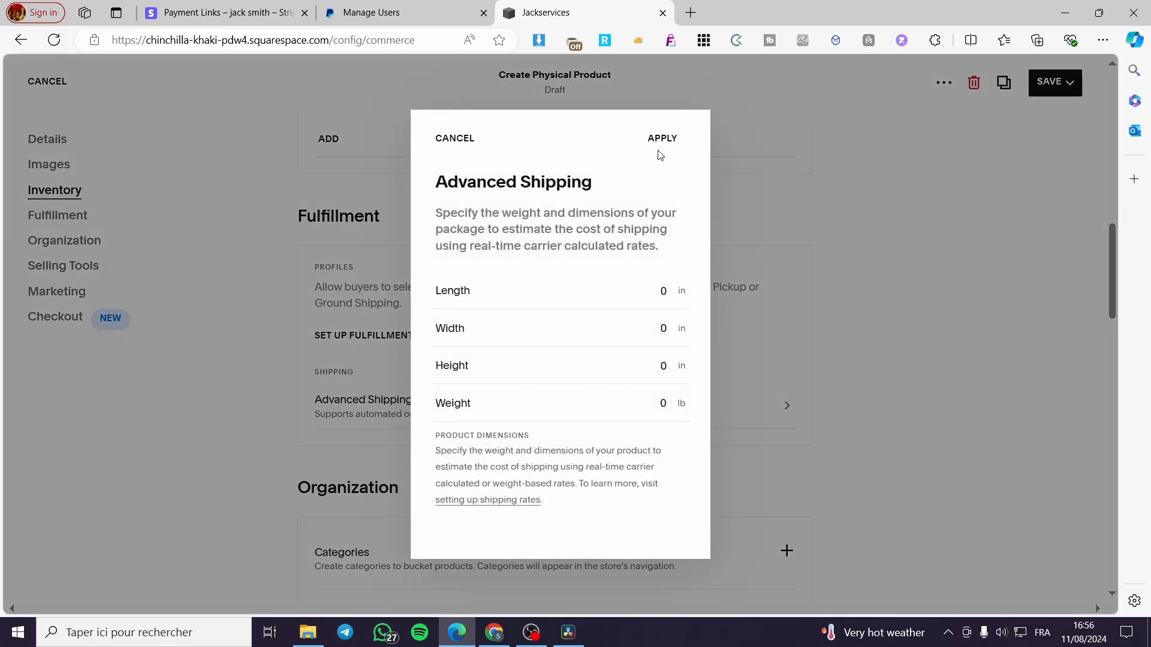
pyautogui.click(462, 148)
# - Turn on Featured Product in the new product's selling tools
pyautogui.scroll(-1, 904, 399)
pyautogui.scroll(-4, 903, 399)
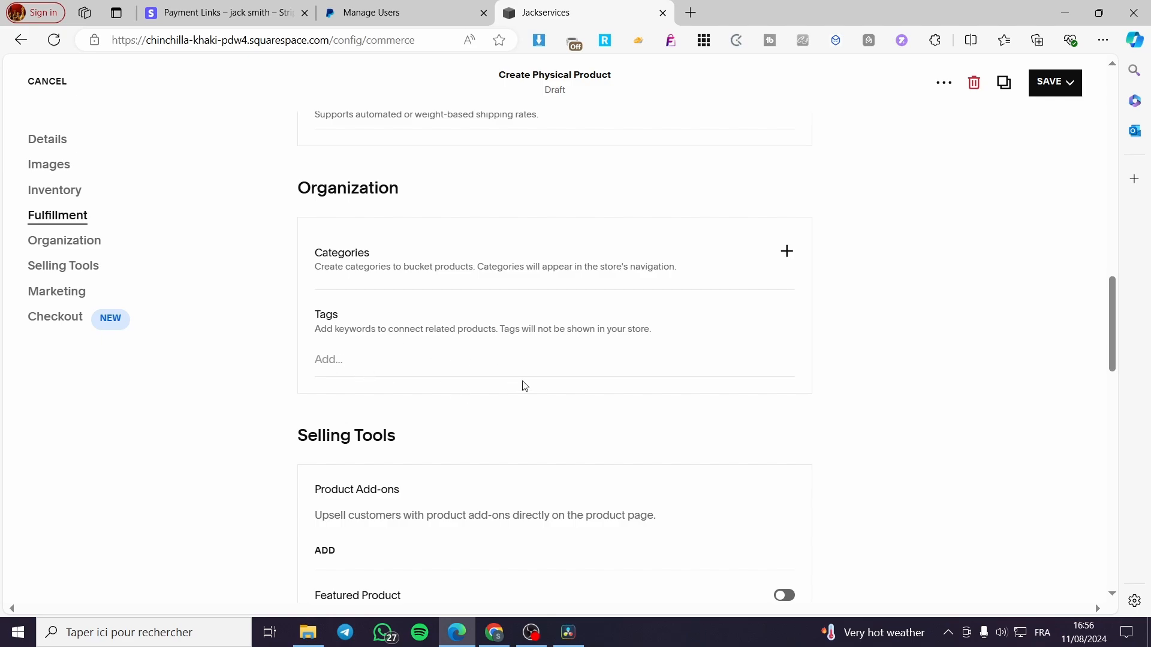
pyautogui.scroll(-3, 825, 423)
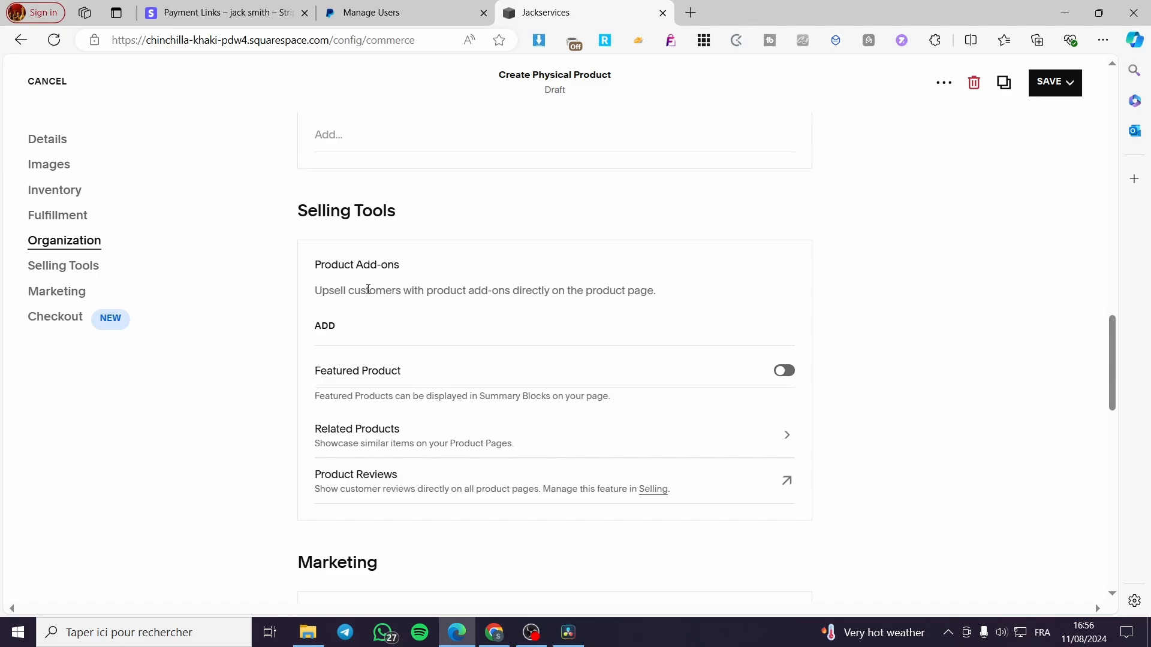
pyautogui.click(784, 371)
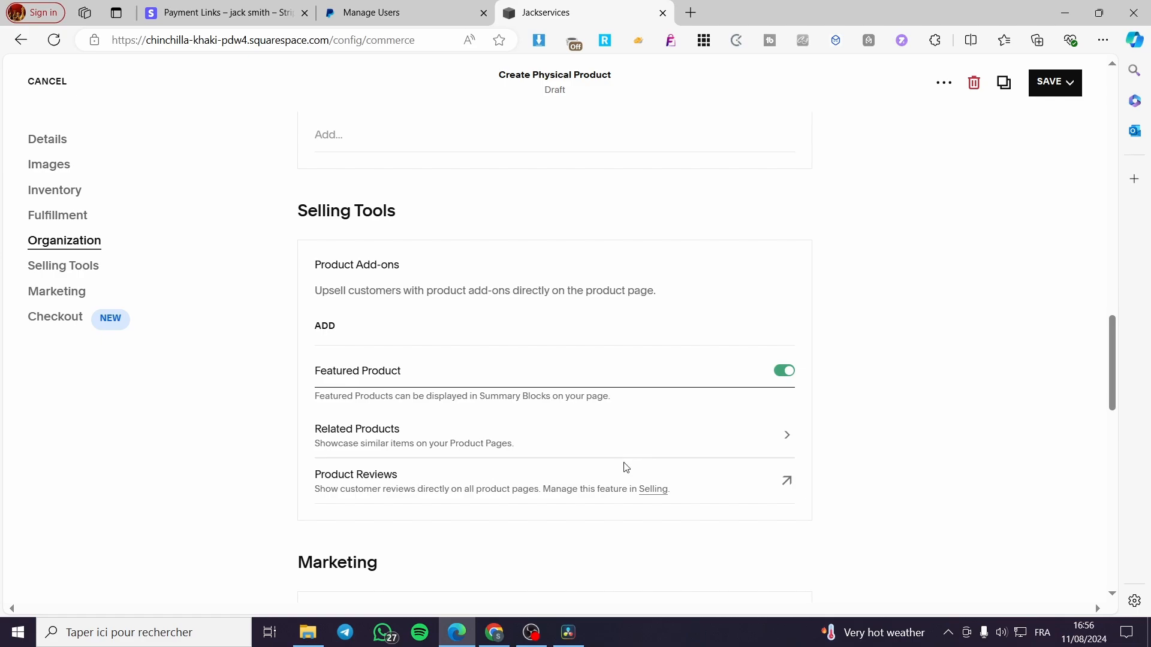
# - Enable the product's custom purchase button label, keeping the text Add To Cart, and apply it
pyautogui.scroll(-8, 874, 437)
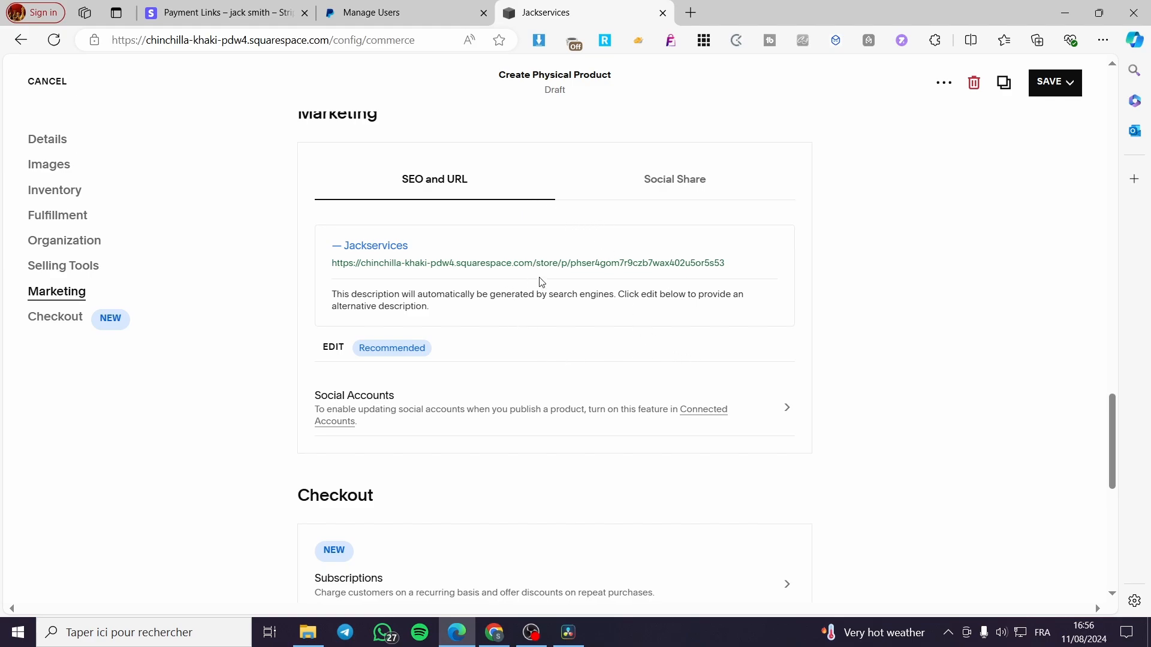
pyautogui.scroll(-3, 533, 312)
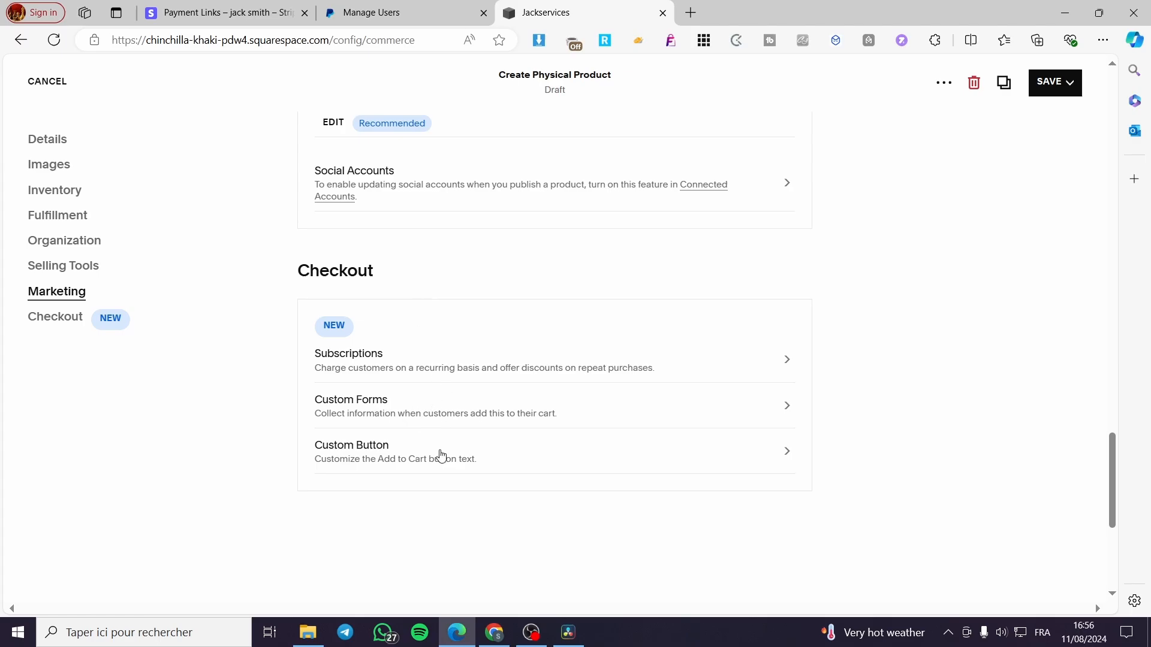
pyautogui.click(440, 456)
pyautogui.click(676, 289)
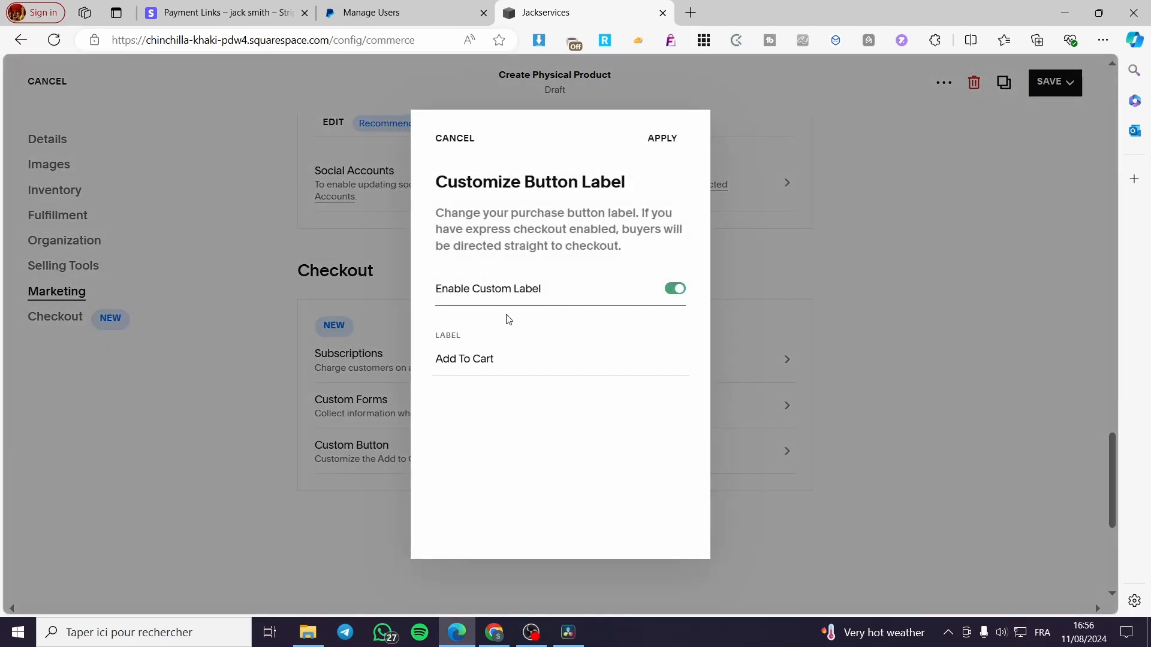
pyautogui.click(662, 139)
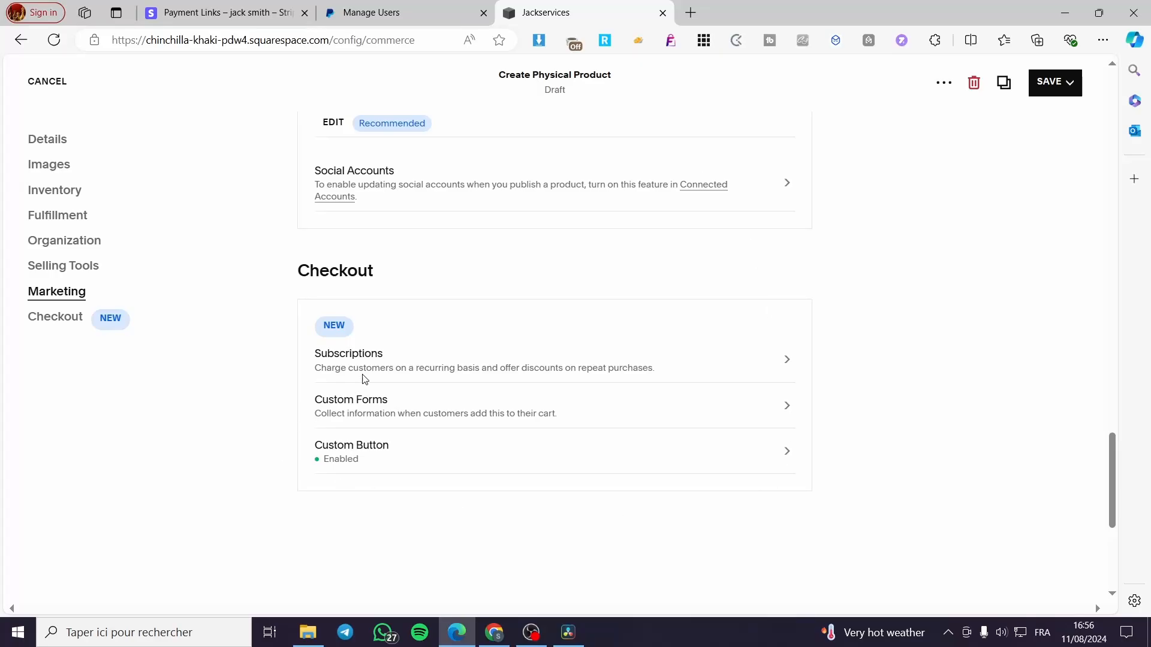
# - Check the product's subscription purchase options without applying any, and save the product
pyautogui.click(401, 372)
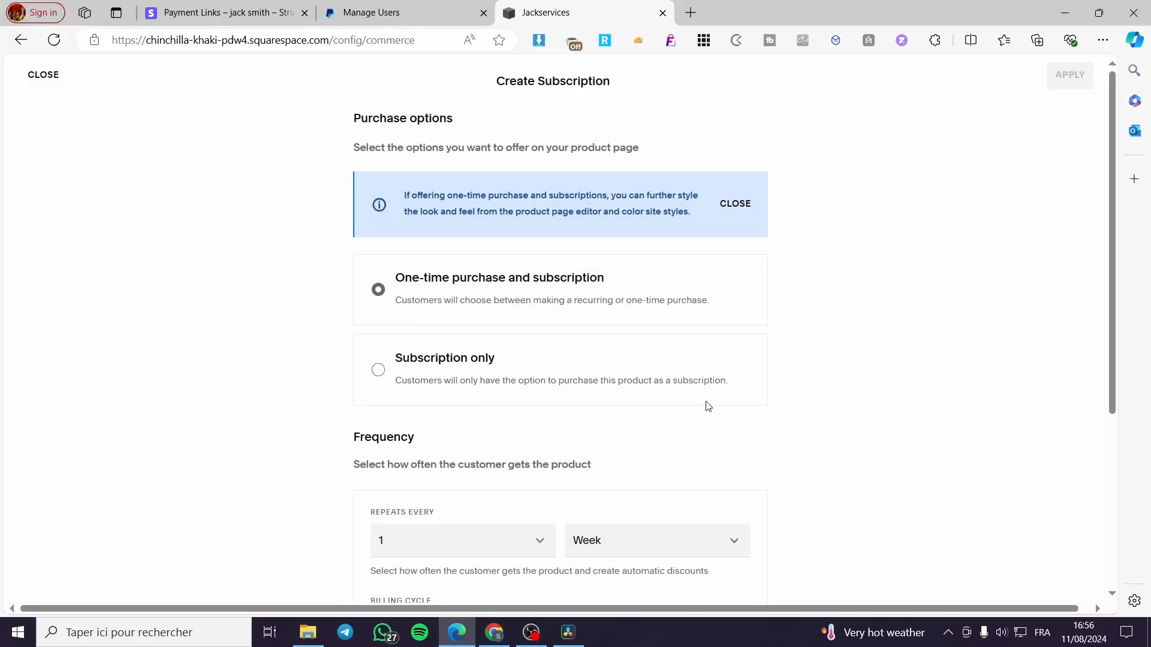
pyautogui.click(58, 71)
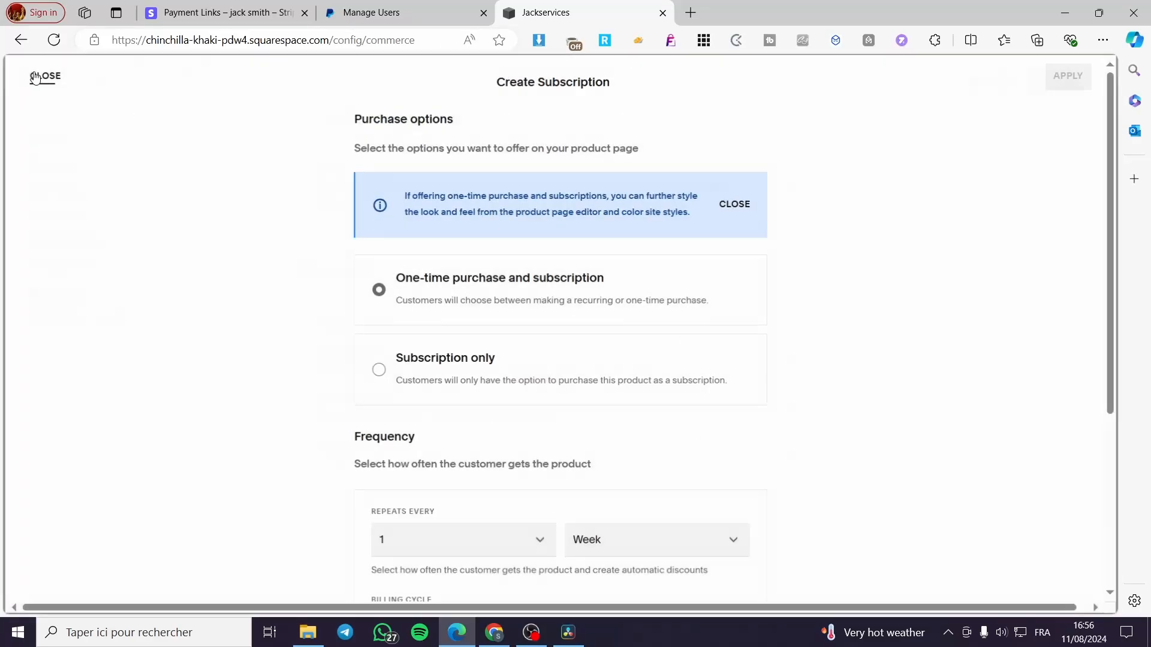
pyautogui.click(1046, 82)
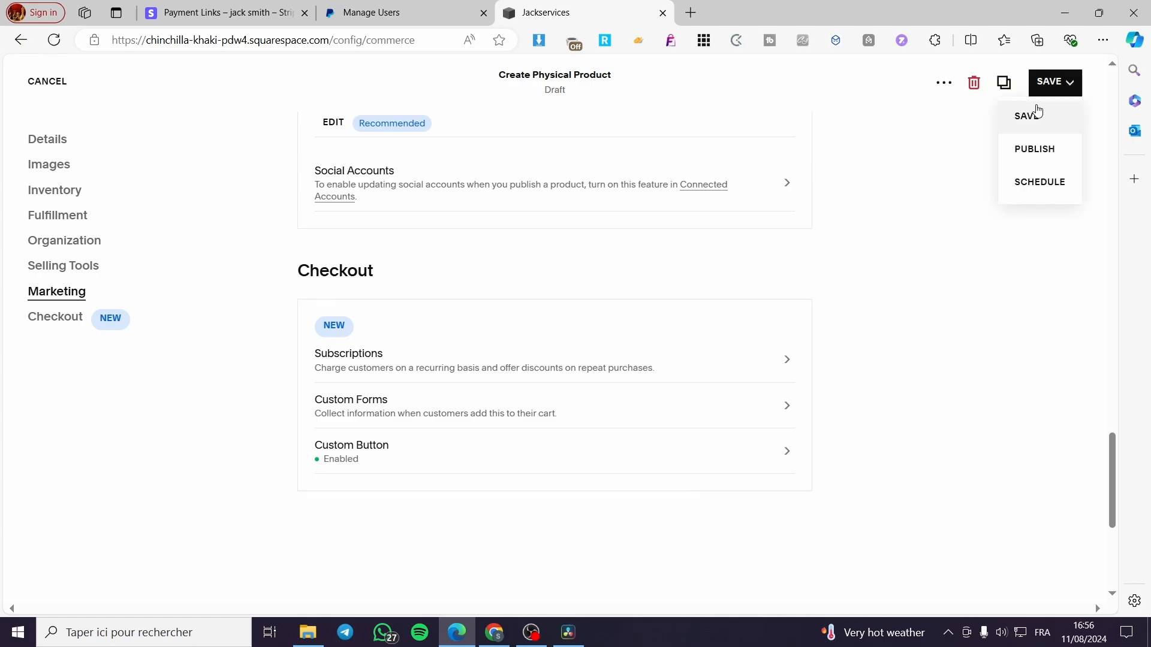
pyautogui.click(1028, 115)
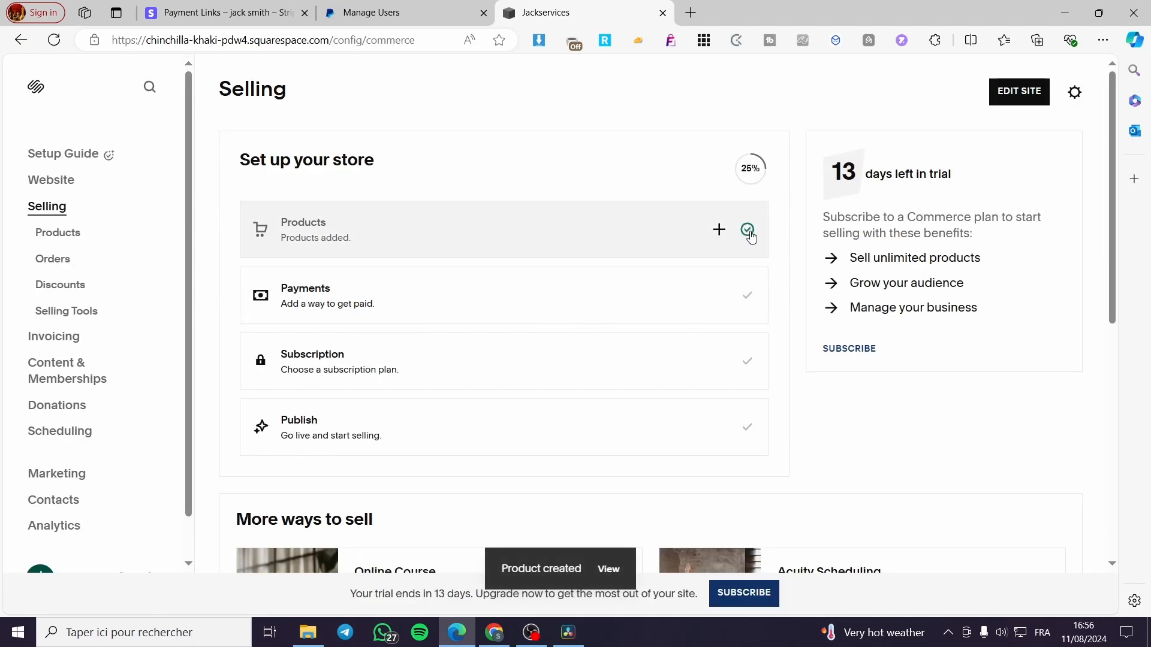
# - View the store's list of physical products
pyautogui.click(748, 232)
pyautogui.click(927, 196)
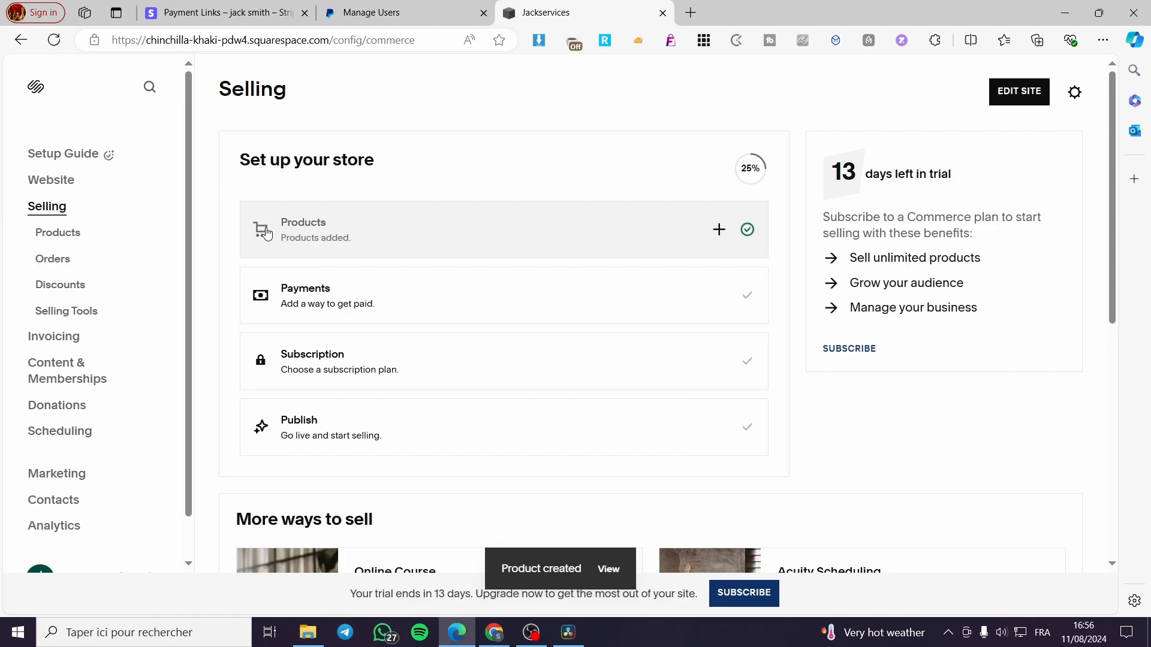
pyautogui.click(65, 236)
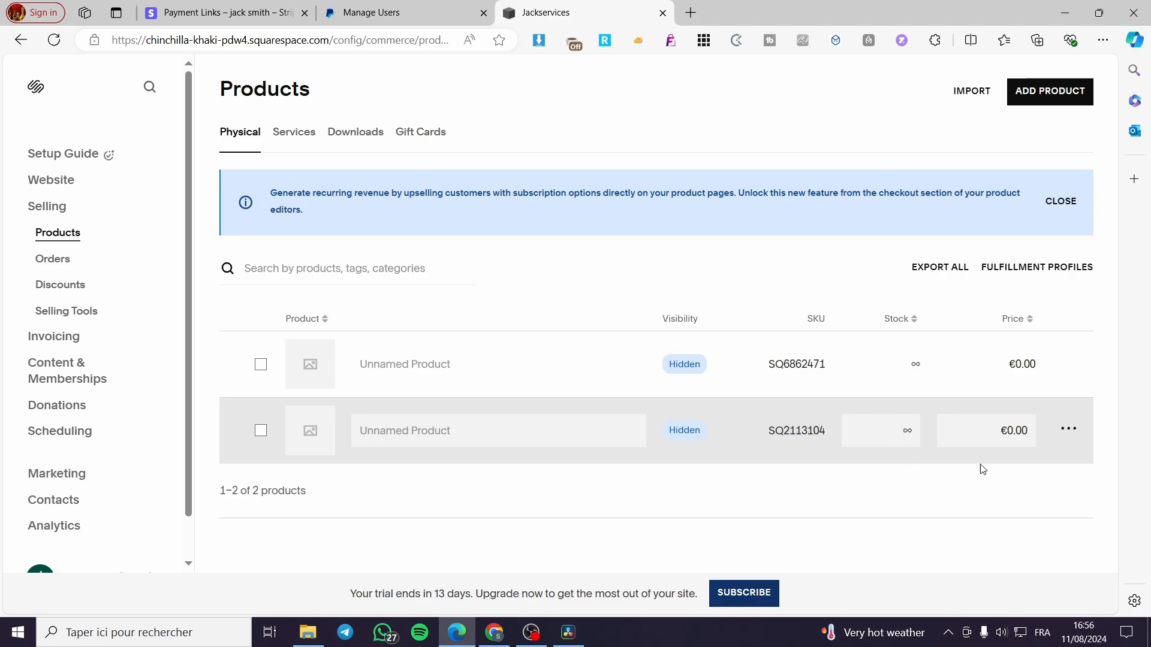
# - Preview how the first unnamed product's page looks in the store
pyautogui.click(1070, 363)
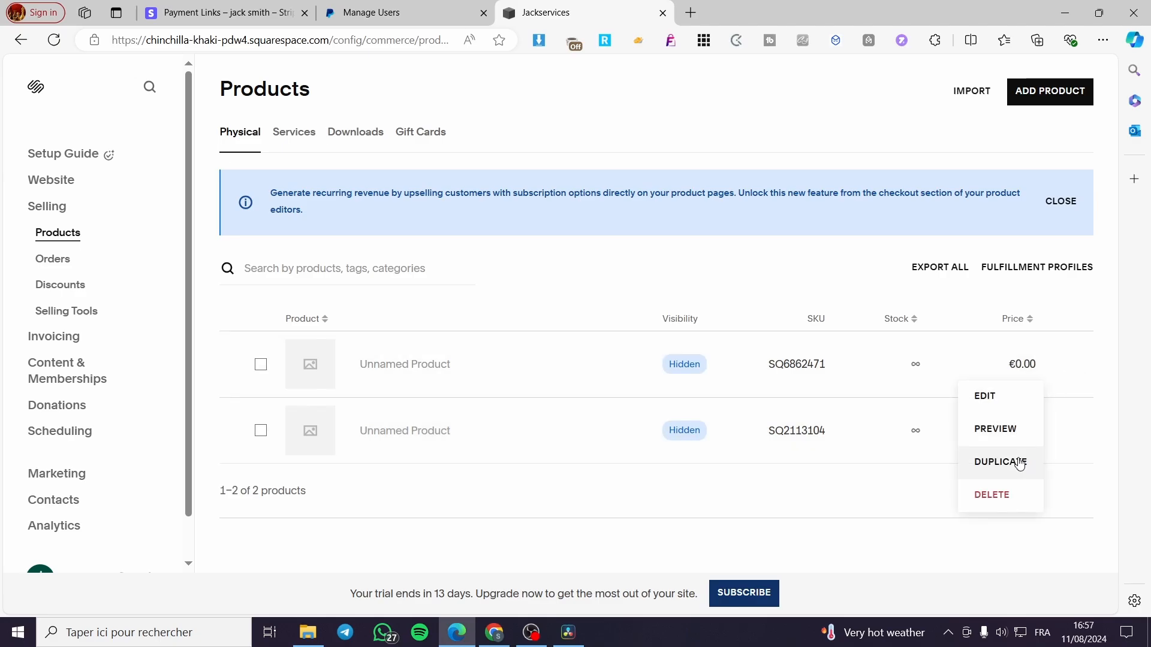
pyautogui.click(1007, 429)
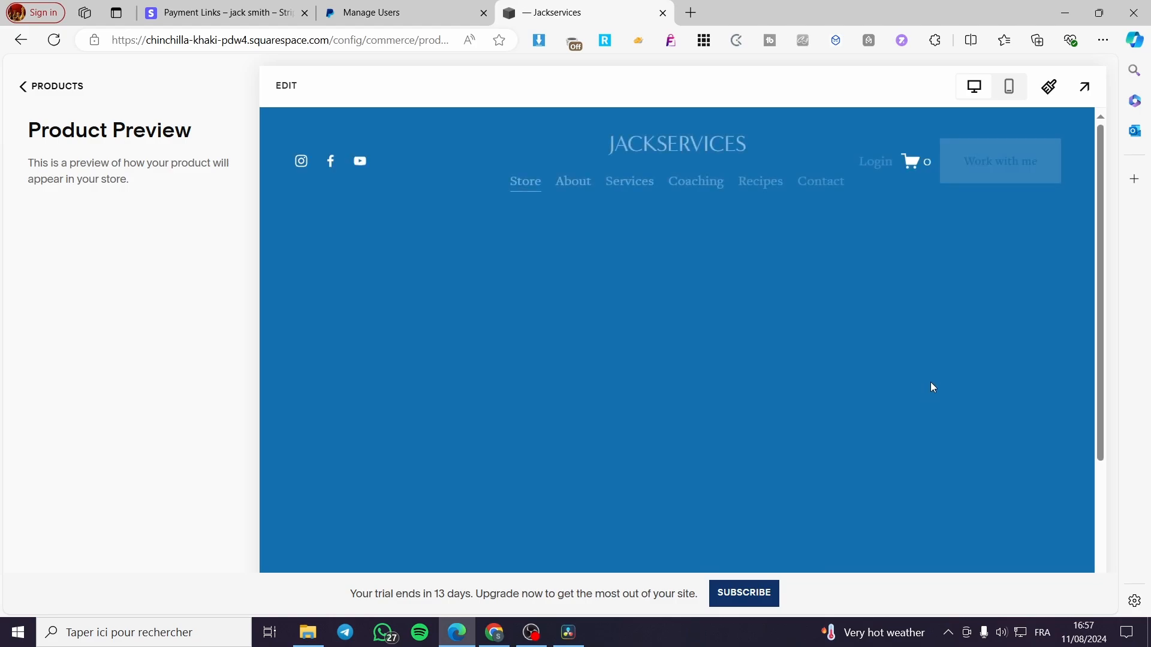
pyautogui.scroll(-3, 899, 346)
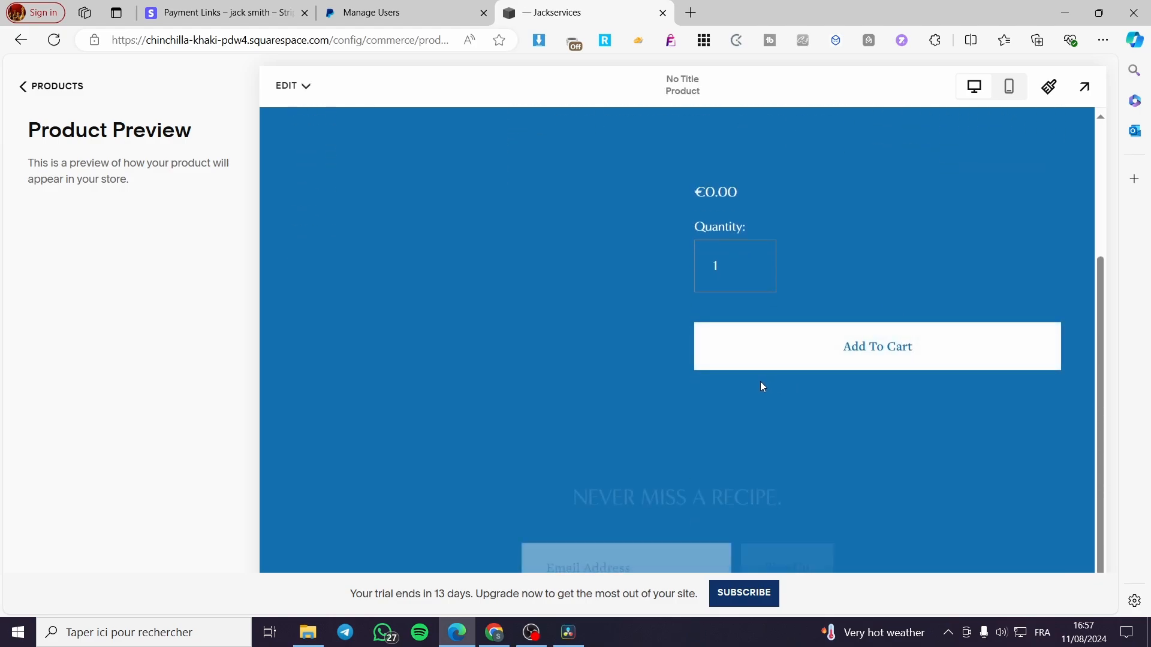
pyautogui.scroll(3, 762, 387)
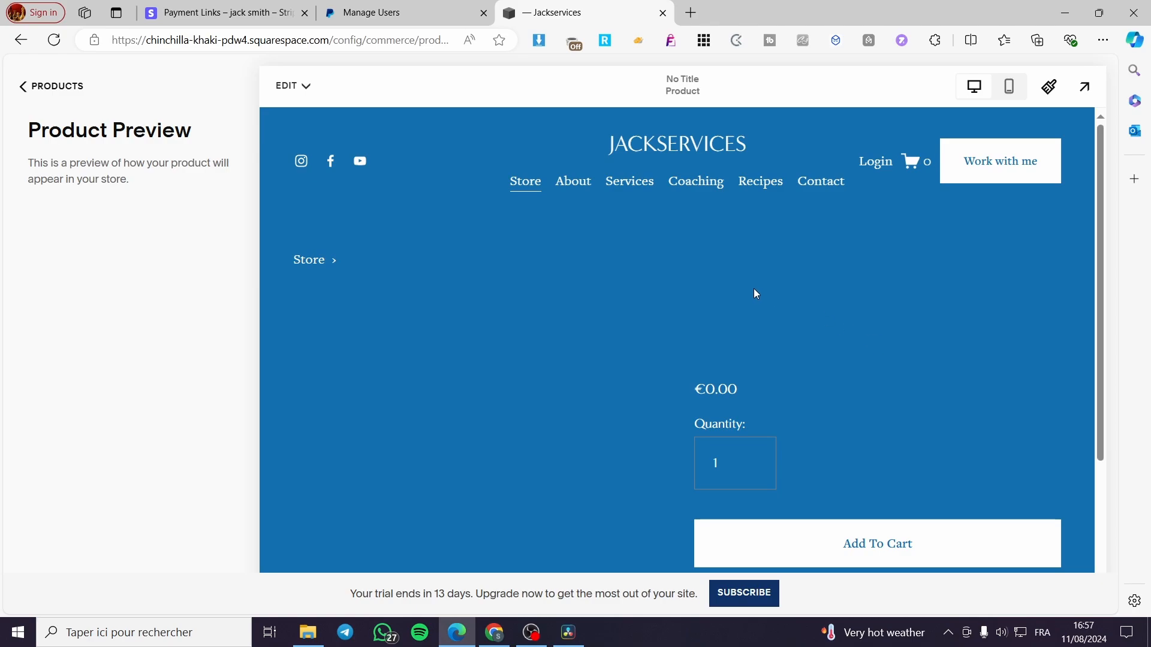
# - Open the product page's design for editing and look over the page from header to footer
pyautogui.click(305, 87)
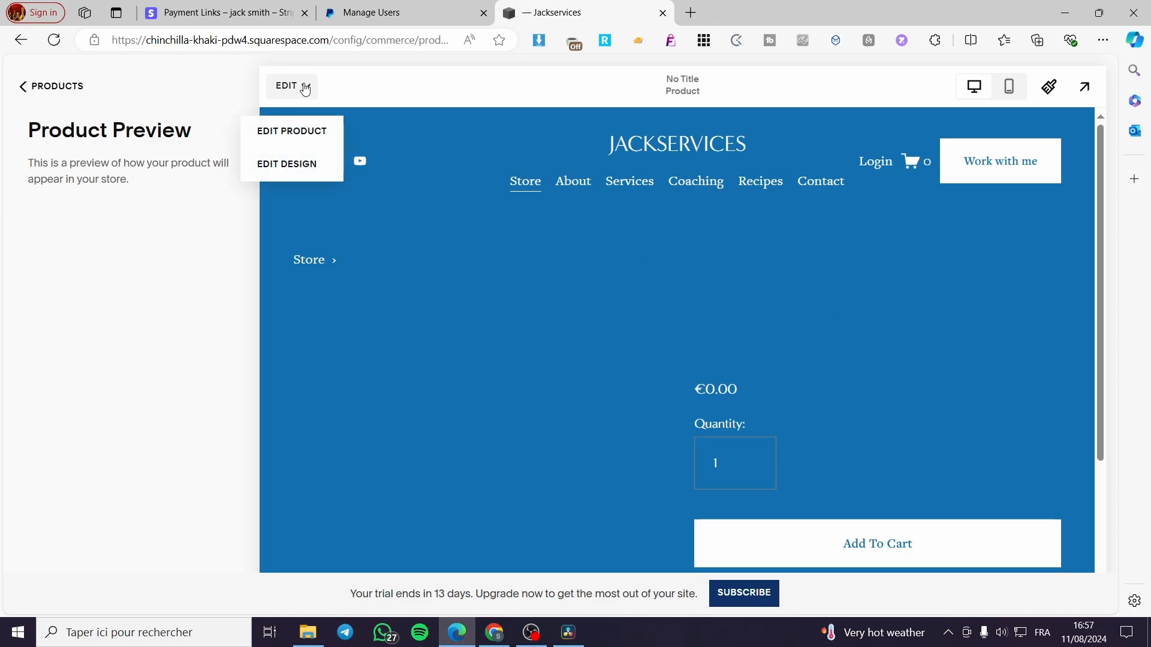
pyautogui.click(305, 87)
pyautogui.click(305, 87)
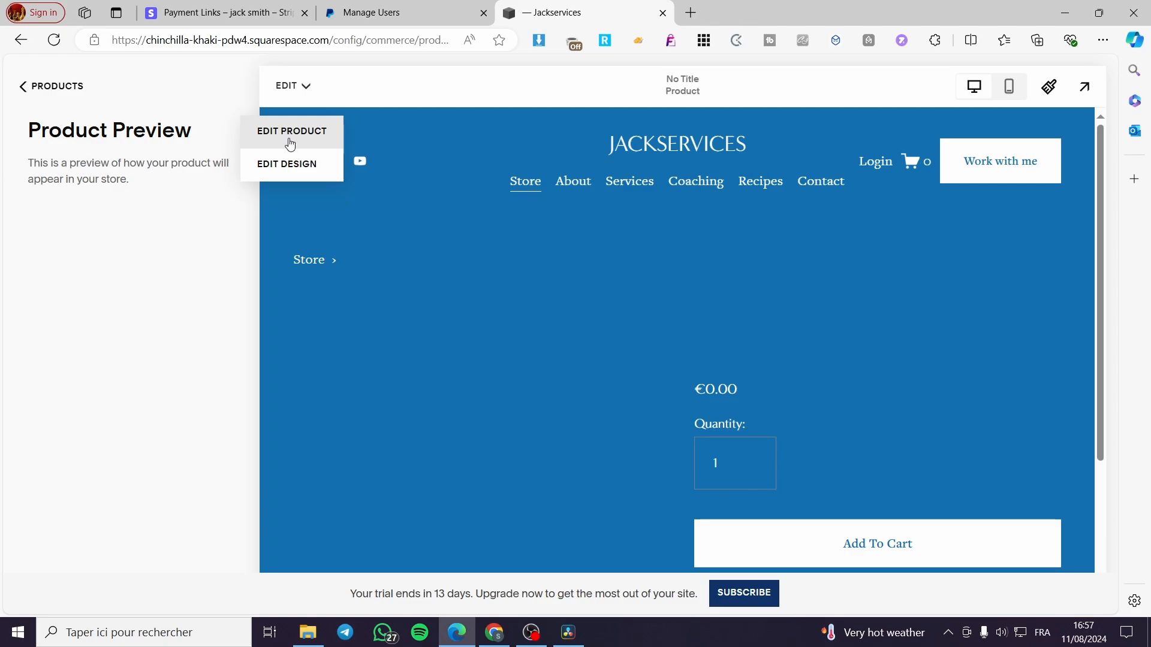
pyautogui.click(291, 160)
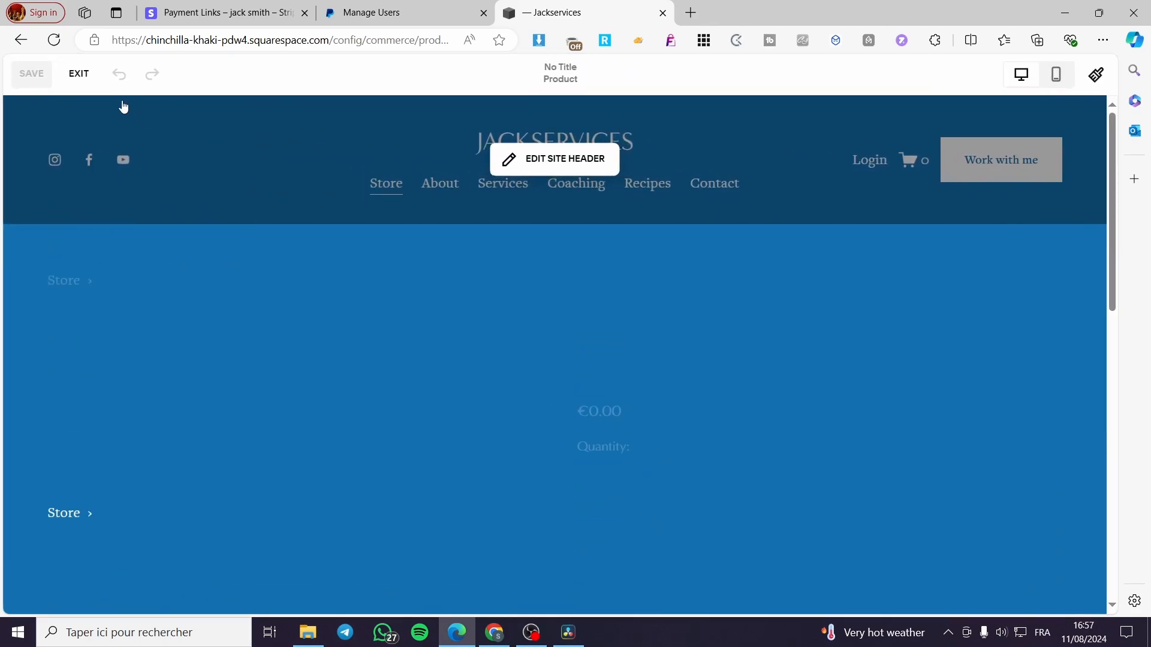
pyautogui.scroll(-9, 891, 386)
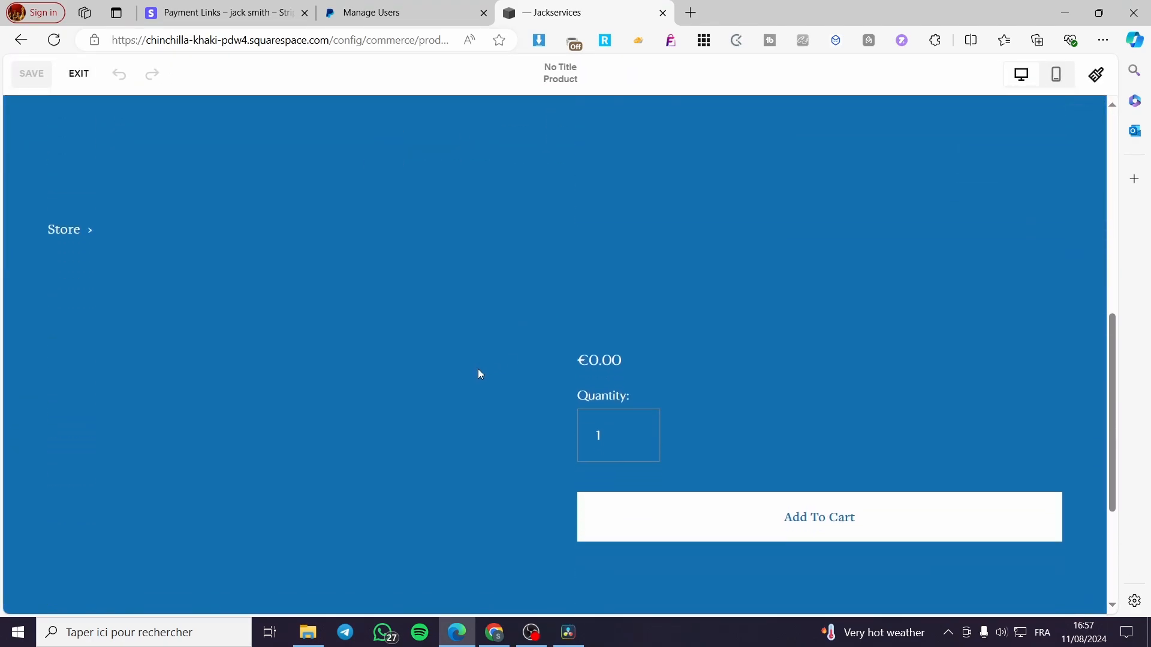
pyautogui.scroll(-2, 477, 368)
pyautogui.scroll(10, 621, 400)
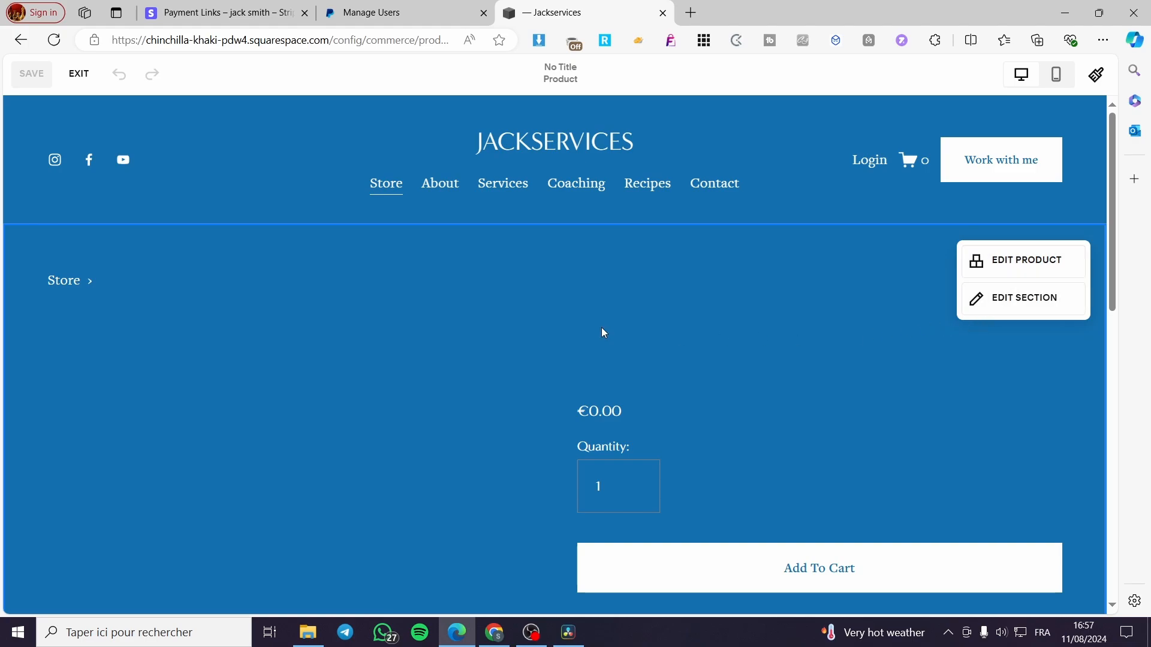
pyautogui.scroll(-5, 582, 346)
pyautogui.scroll(4, 703, 350)
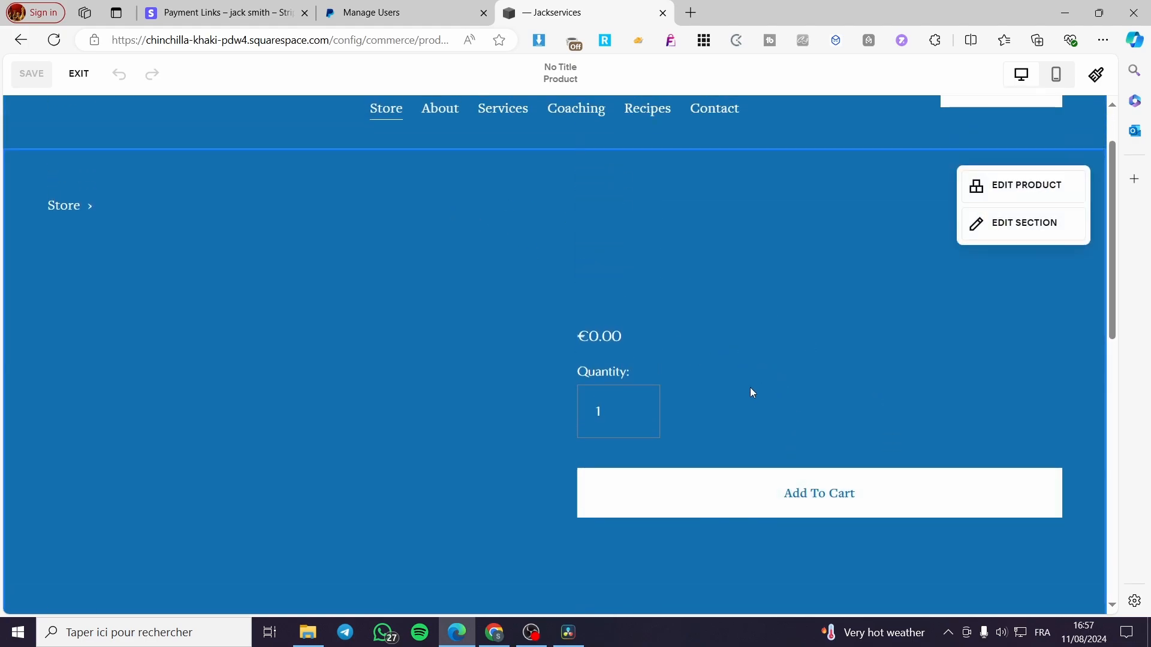
pyautogui.scroll(1, 564, 384)
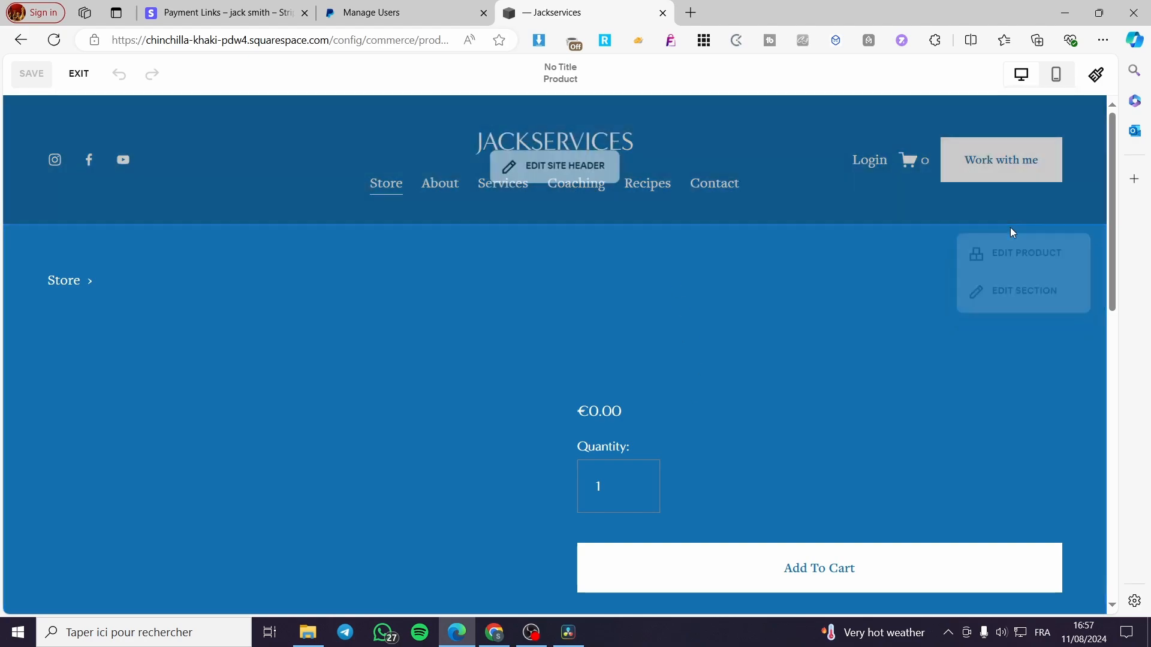
# - Try the Wrap and Full layout formats on the product page section and set it to Half
pyautogui.click(1021, 302)
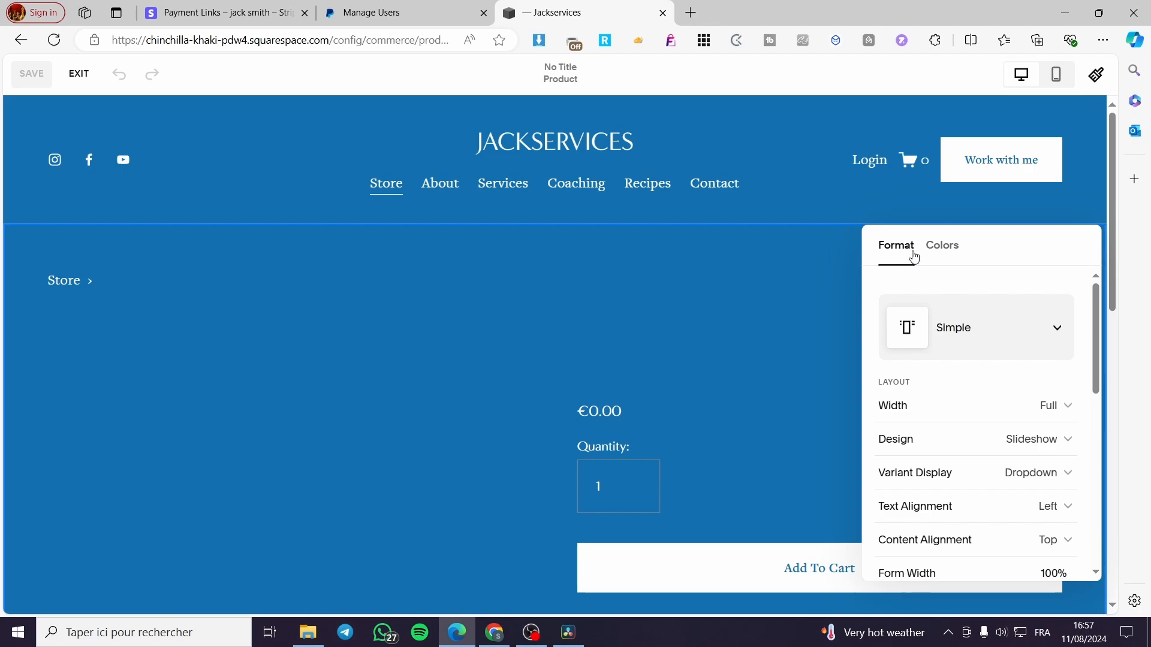
pyautogui.click(1058, 331)
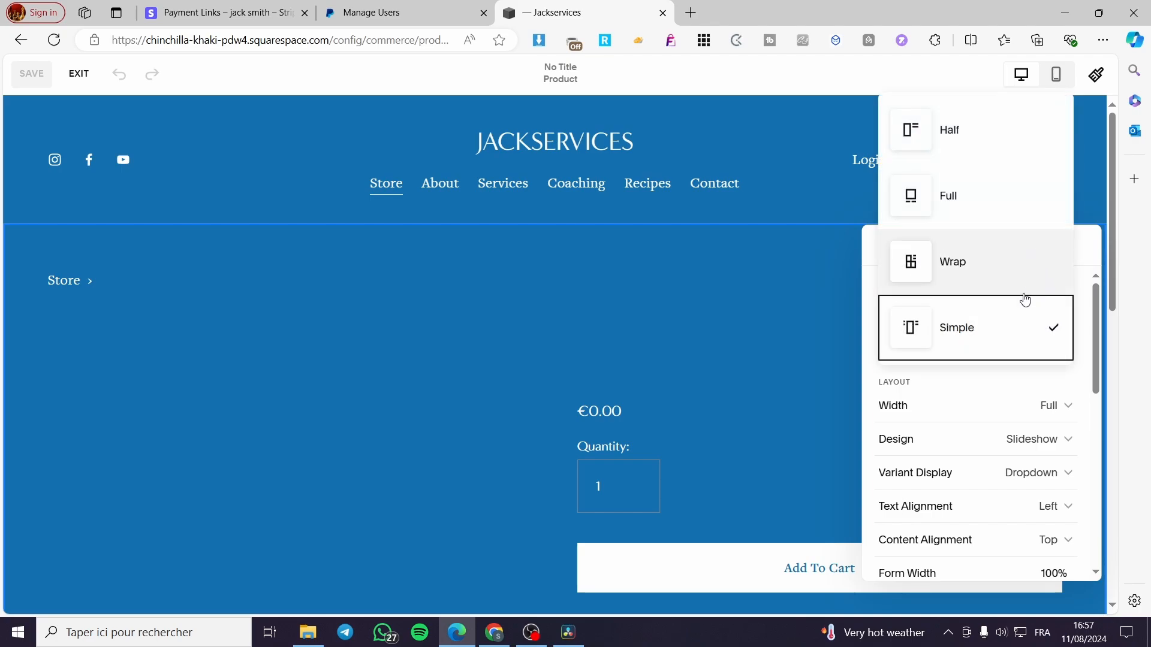
pyautogui.click(1010, 264)
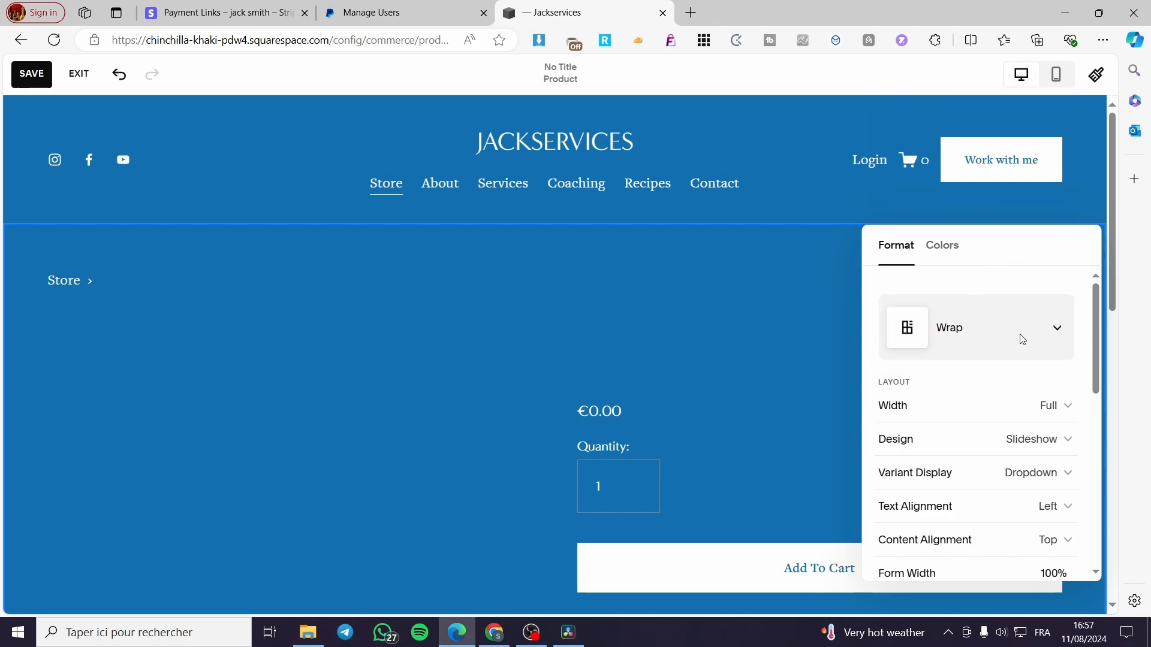
pyautogui.click(1059, 328)
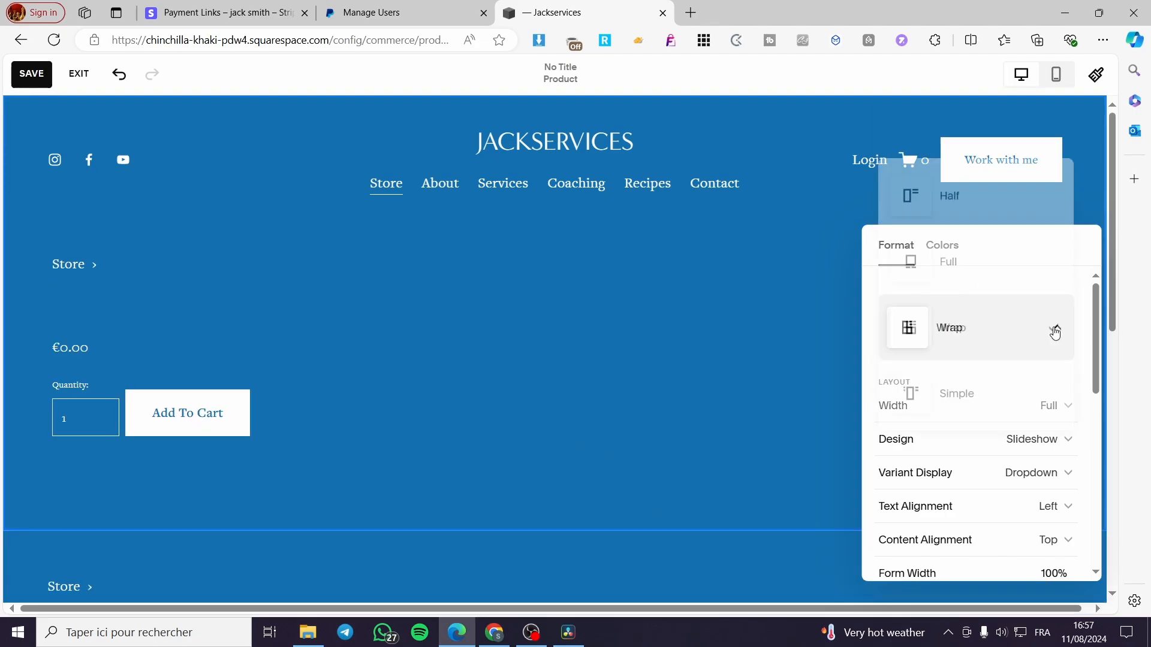
pyautogui.click(1012, 260)
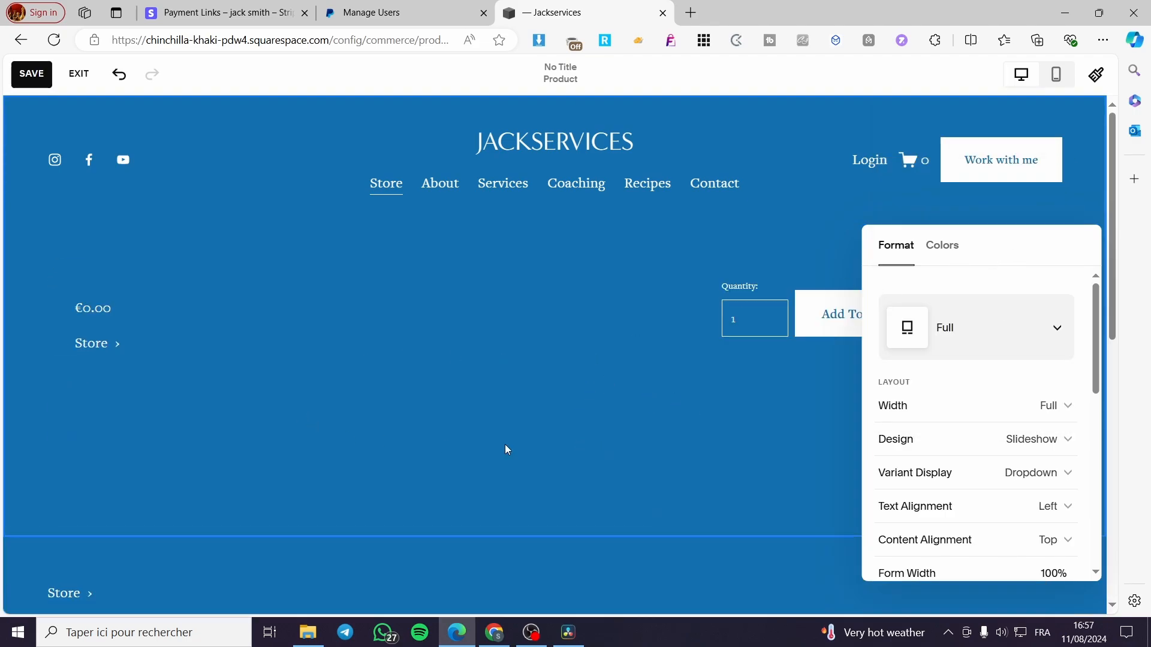
pyautogui.click(1056, 329)
pyautogui.click(1020, 259)
pyautogui.click(486, 334)
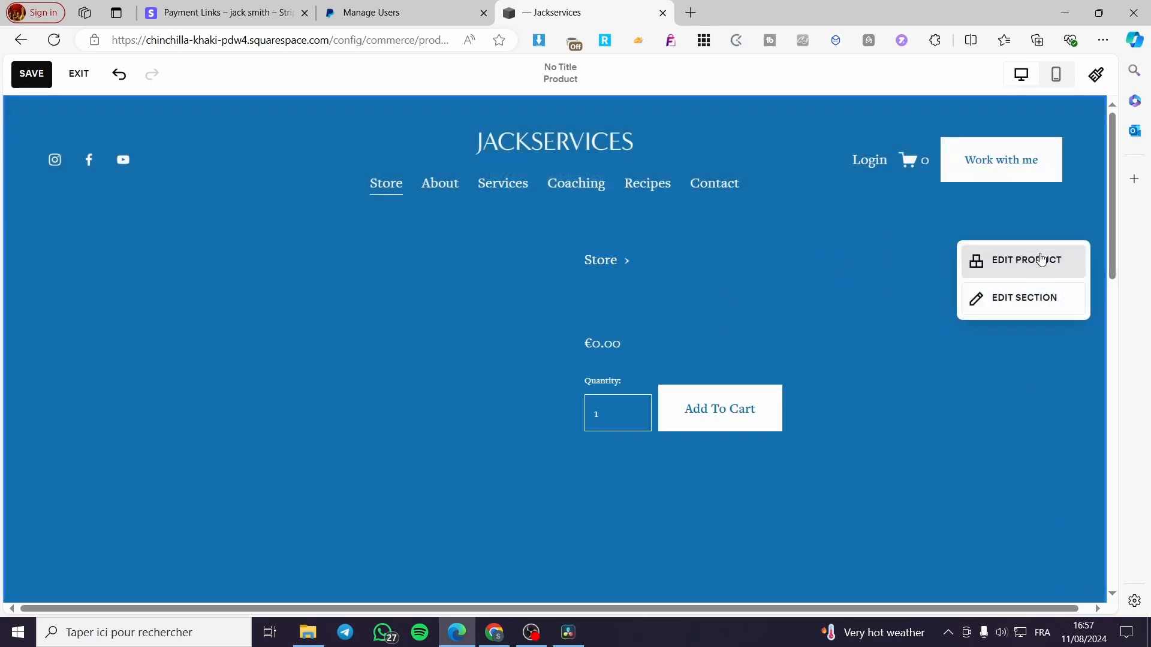
# - Open the product itself for editing and add the image of the two Cetaphil baby wash bottles
pyautogui.click(1041, 259)
pyautogui.click(651, 370)
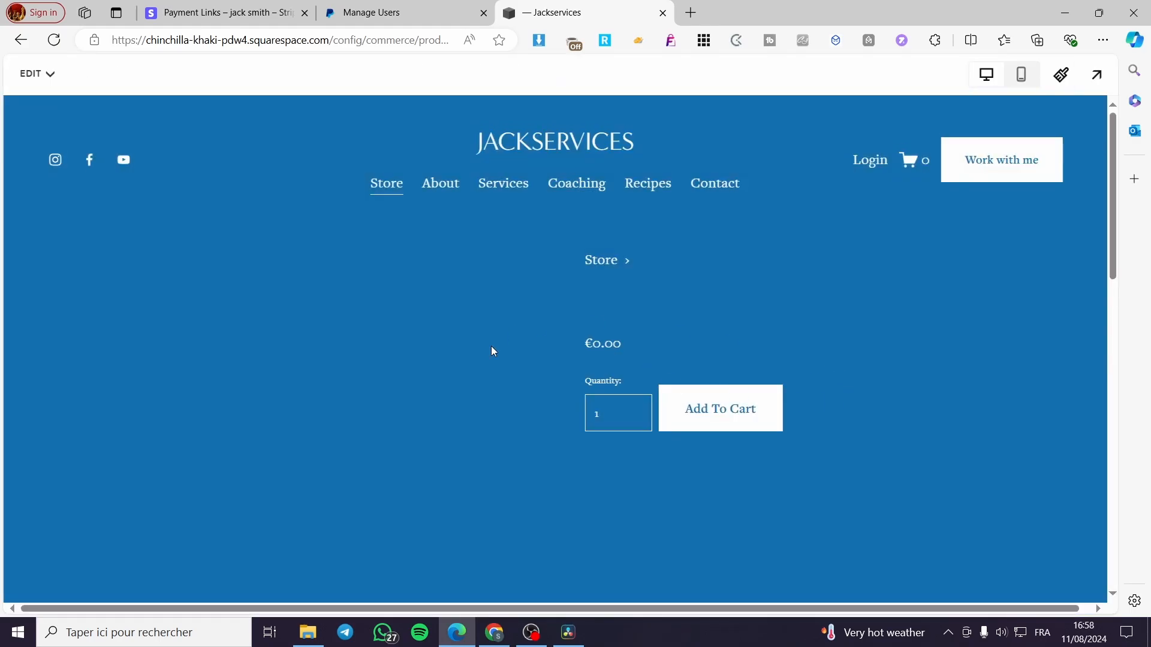
pyautogui.scroll(-3, 540, 488)
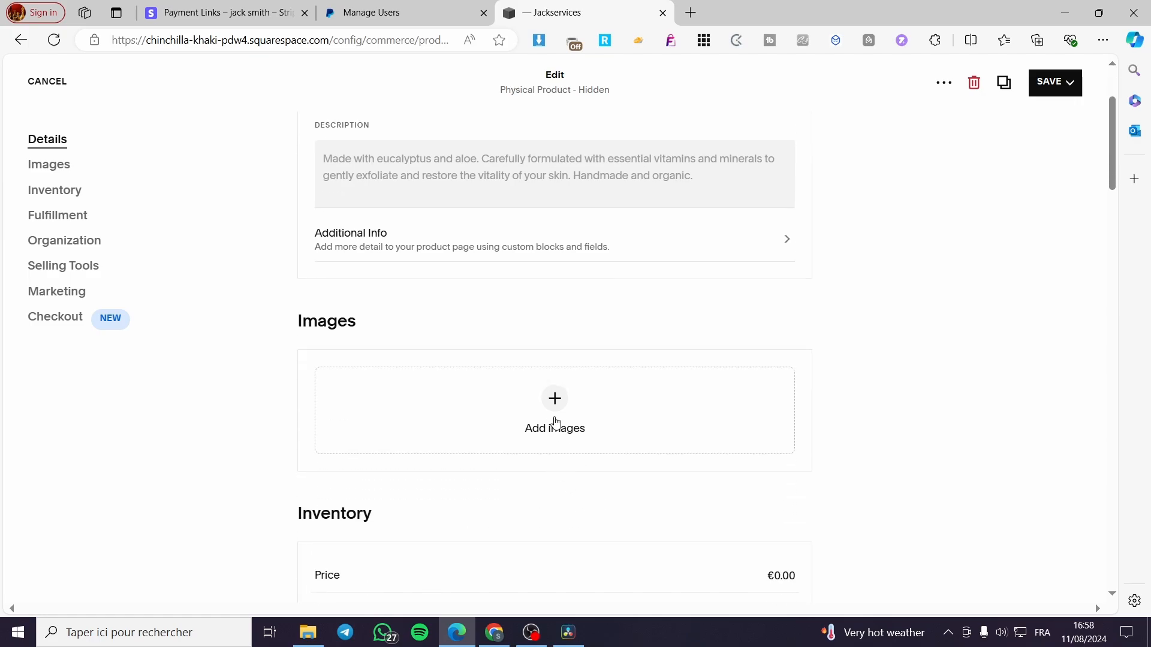
pyautogui.click(557, 408)
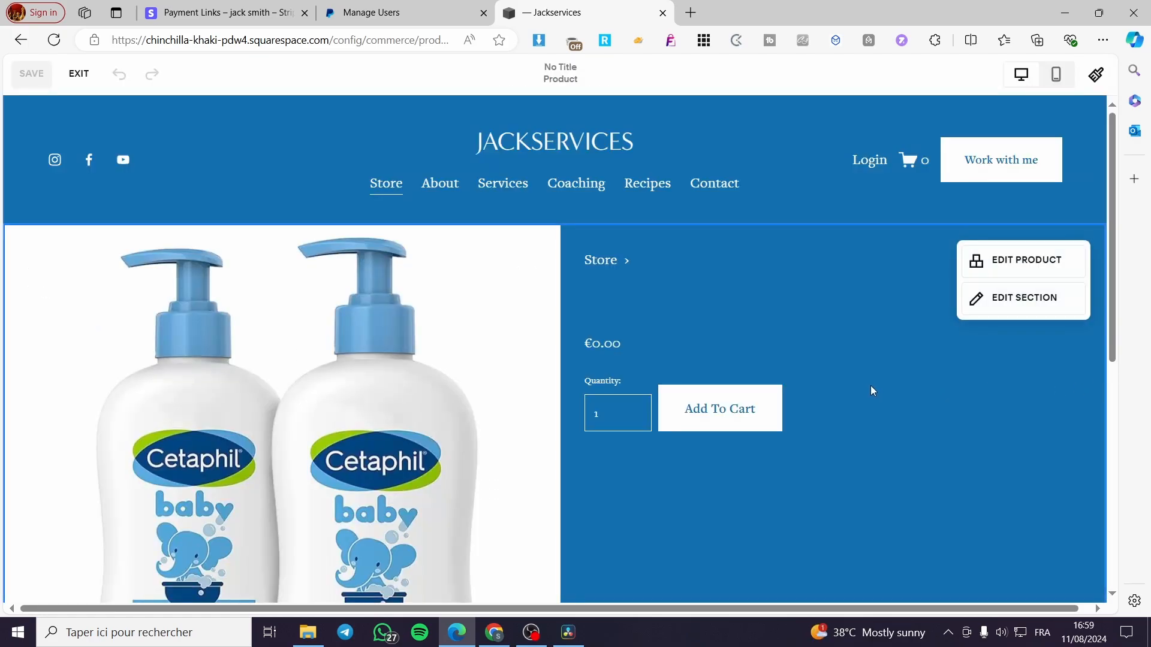
# - Review the product page with its image, try the Full layout format, and set the section's format to Simple
pyautogui.scroll(-6, 839, 393)
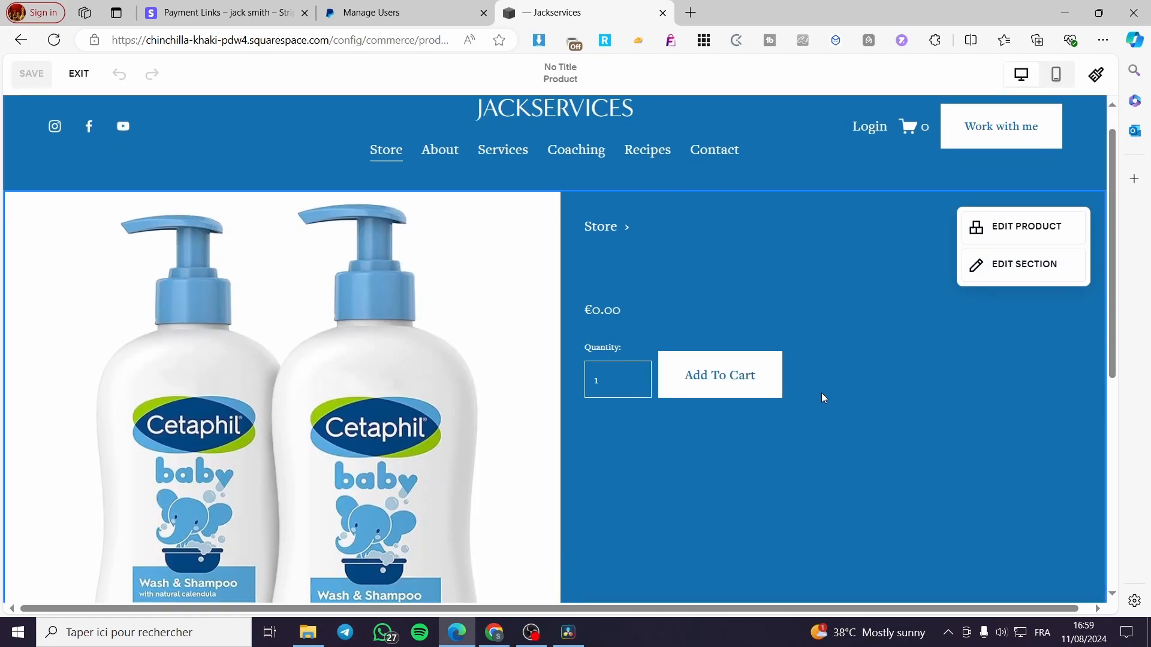
pyautogui.scroll(6, 392, 406)
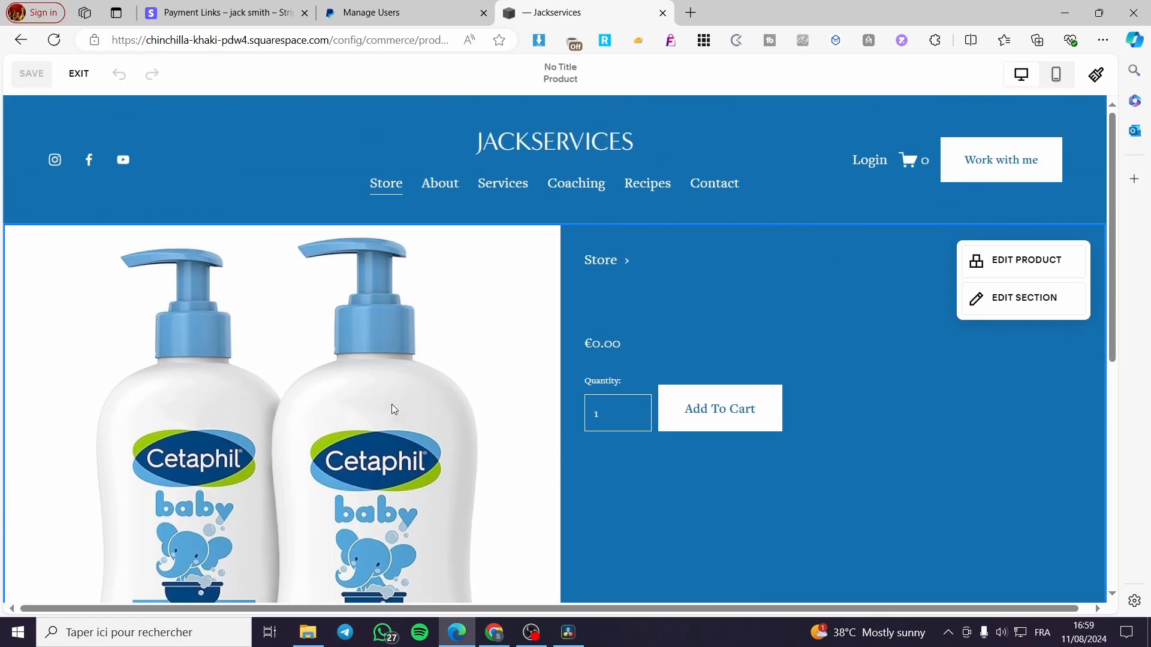
pyautogui.scroll(-3, 527, 303)
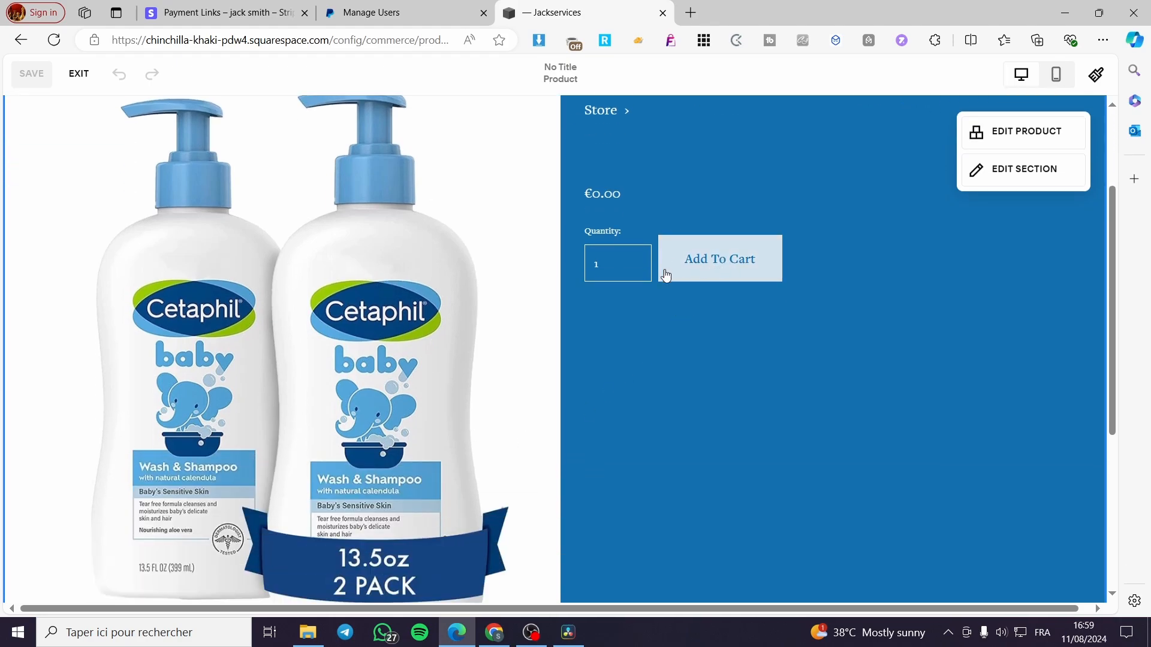
pyautogui.scroll(3, 608, 257)
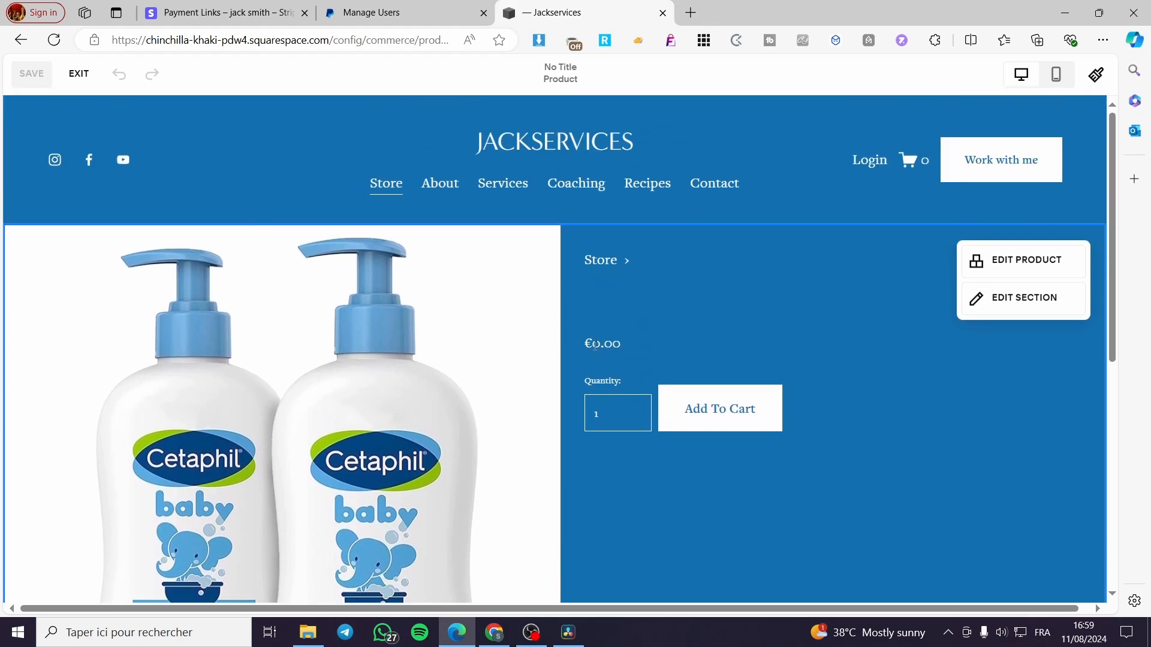
pyautogui.click(1034, 308)
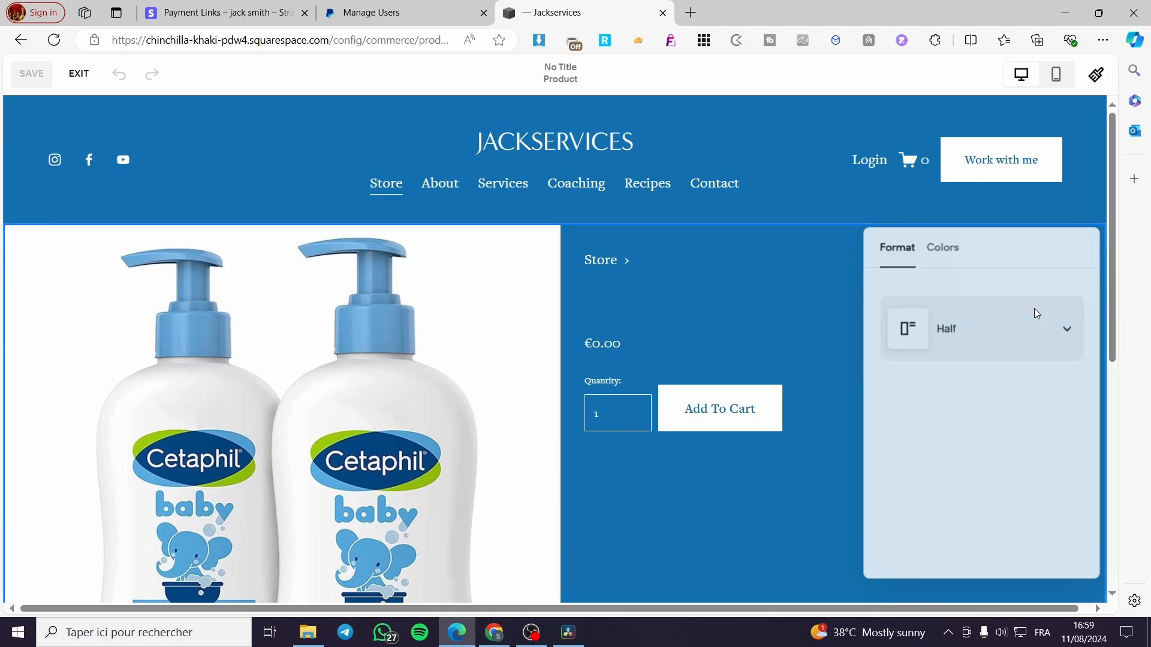
pyautogui.click(1033, 329)
pyautogui.click(1022, 402)
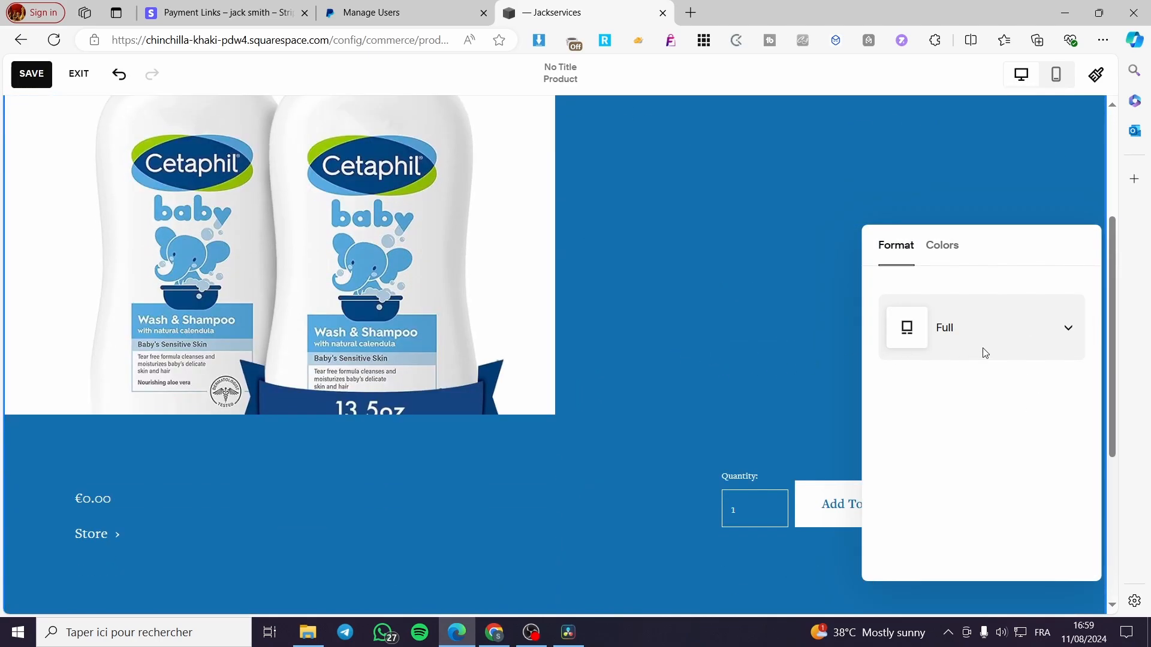
pyautogui.click(995, 315)
pyautogui.click(1006, 398)
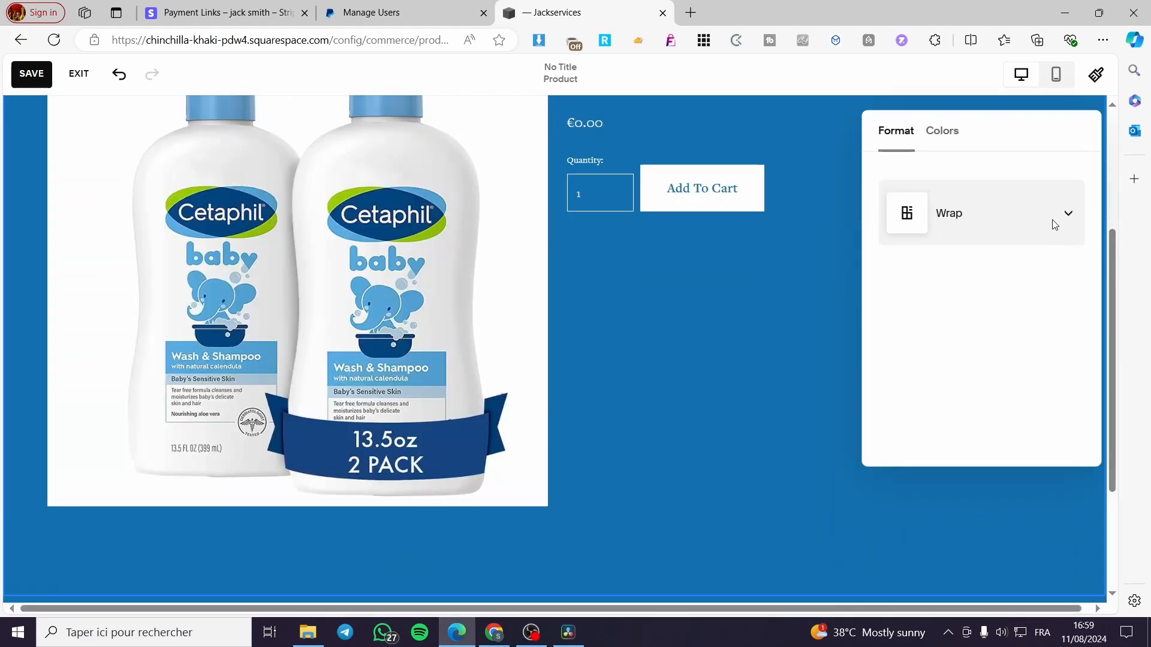
pyautogui.click(1054, 225)
pyautogui.click(990, 333)
# - Set the width of the product section's layout to Inset
pyautogui.scroll(4, 596, 411)
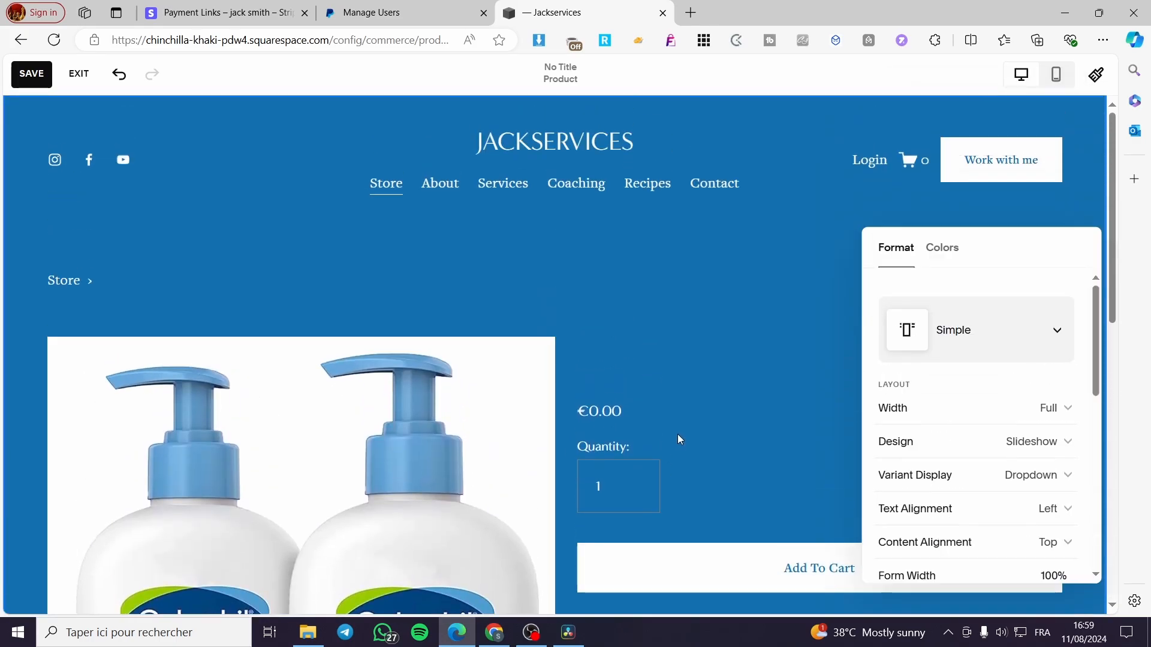
pyautogui.scroll(-1, 983, 419)
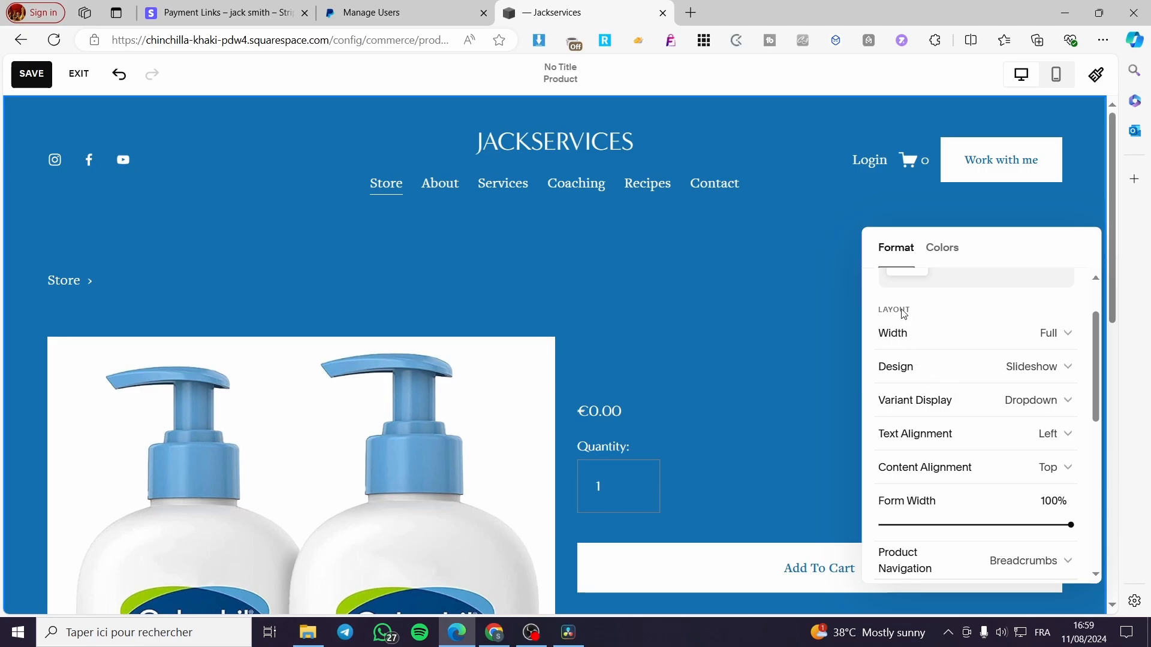
pyautogui.click(1071, 334)
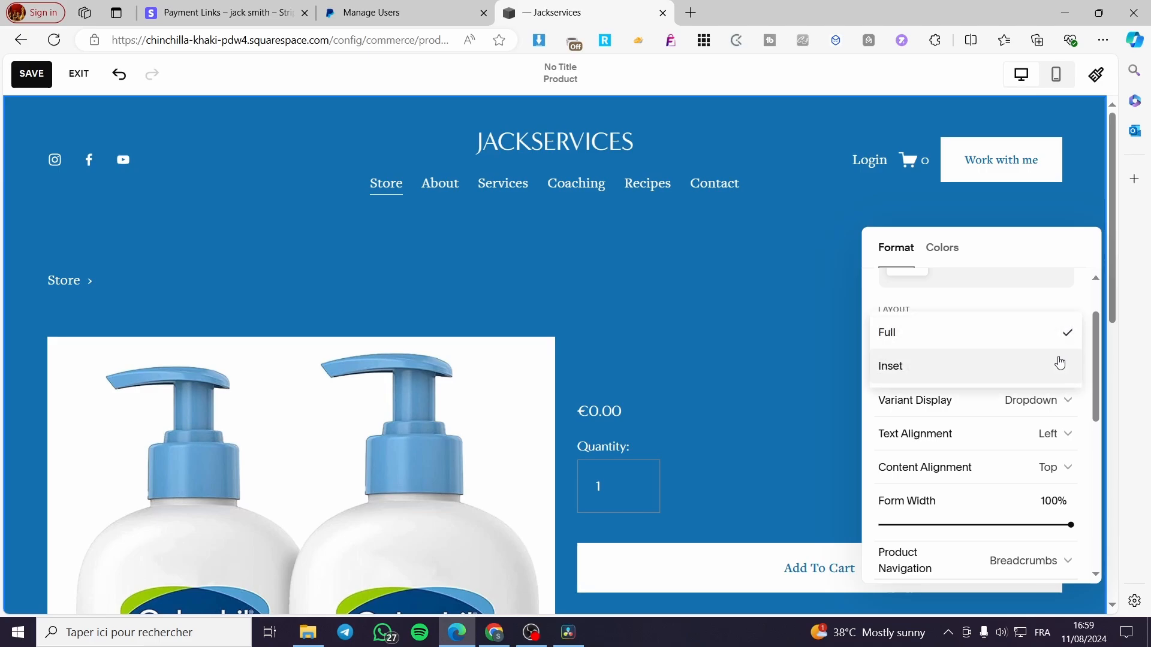
pyautogui.click(1017, 365)
pyautogui.click(1072, 333)
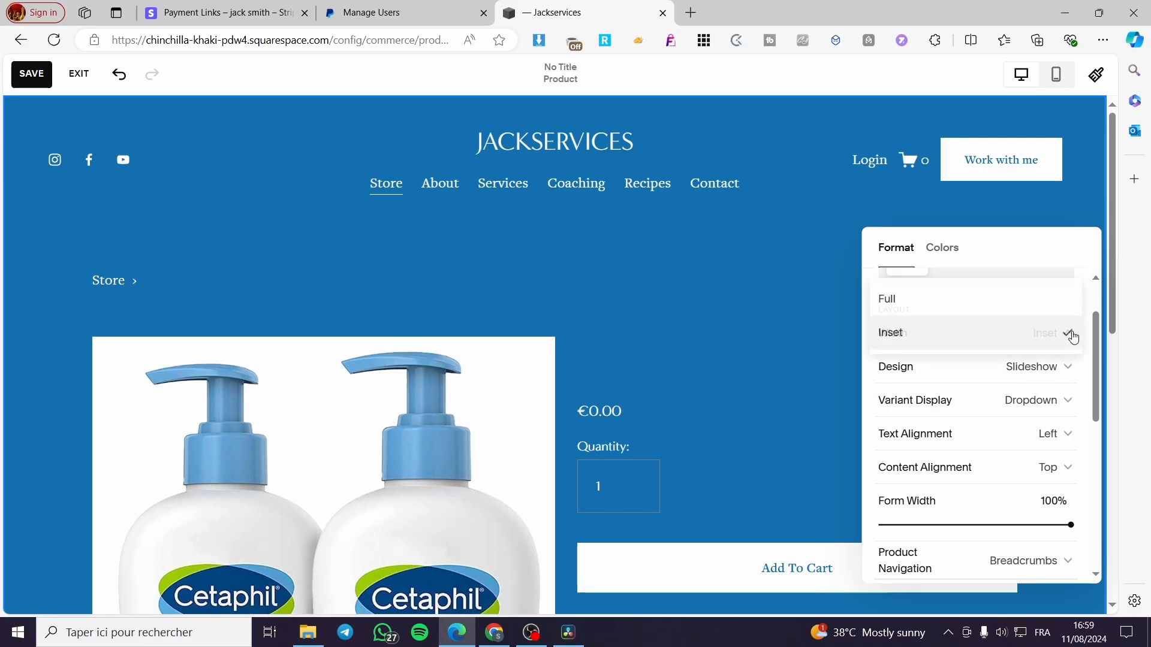
pyautogui.click(1071, 333)
# - Set the product section's image design to Stacked and its variant display to Button
pyautogui.scroll(-1, 1077, 373)
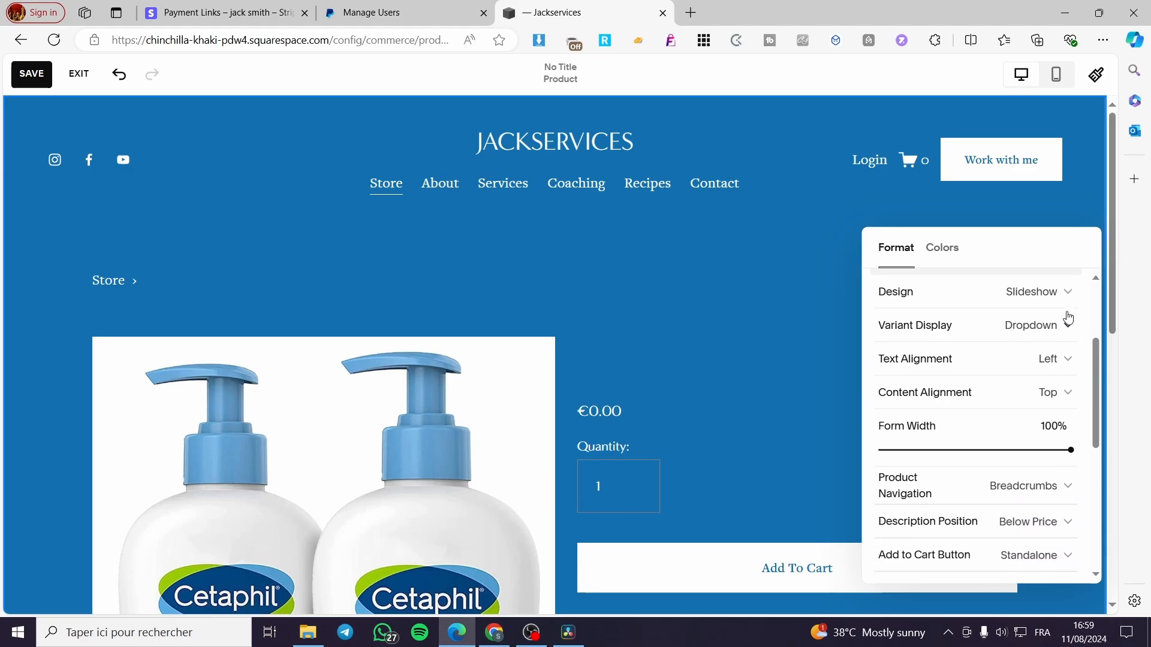
pyautogui.click(1073, 298)
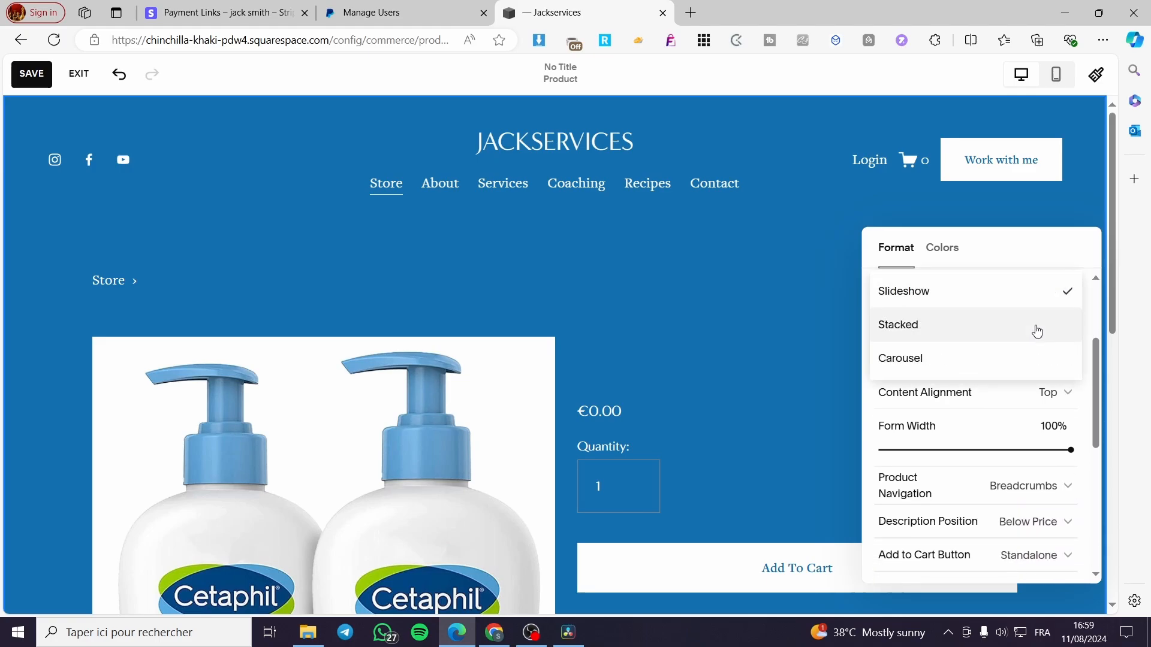
pyautogui.click(1027, 336)
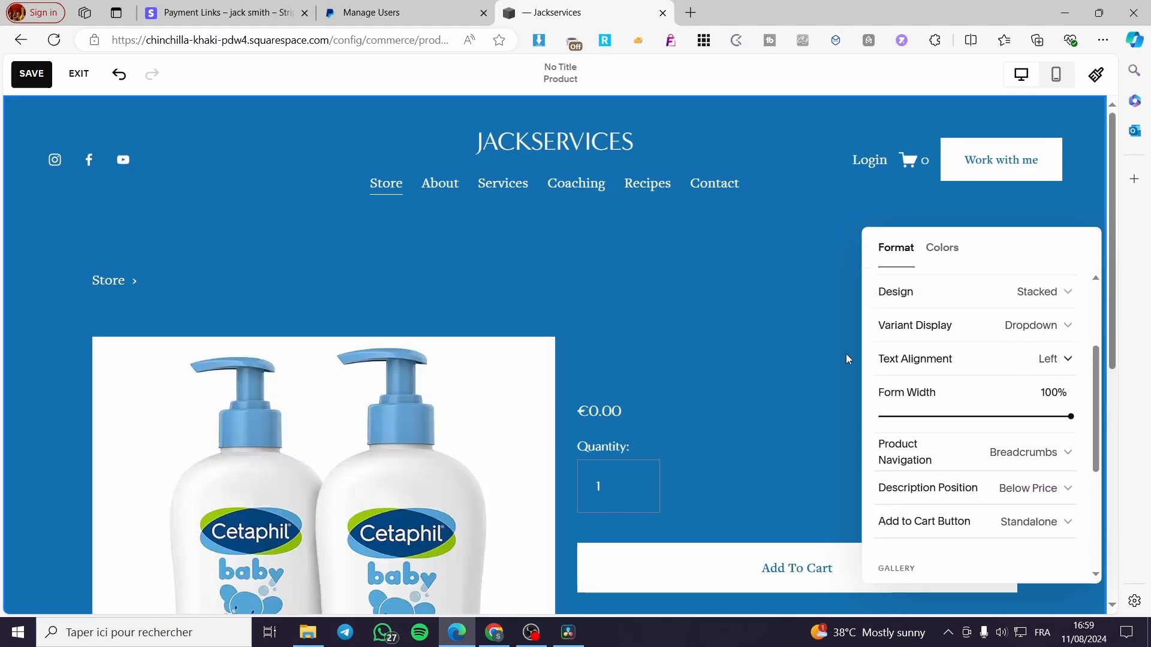
pyautogui.scroll(-2, 1015, 332)
pyautogui.scroll(2, 1043, 354)
pyautogui.click(1062, 327)
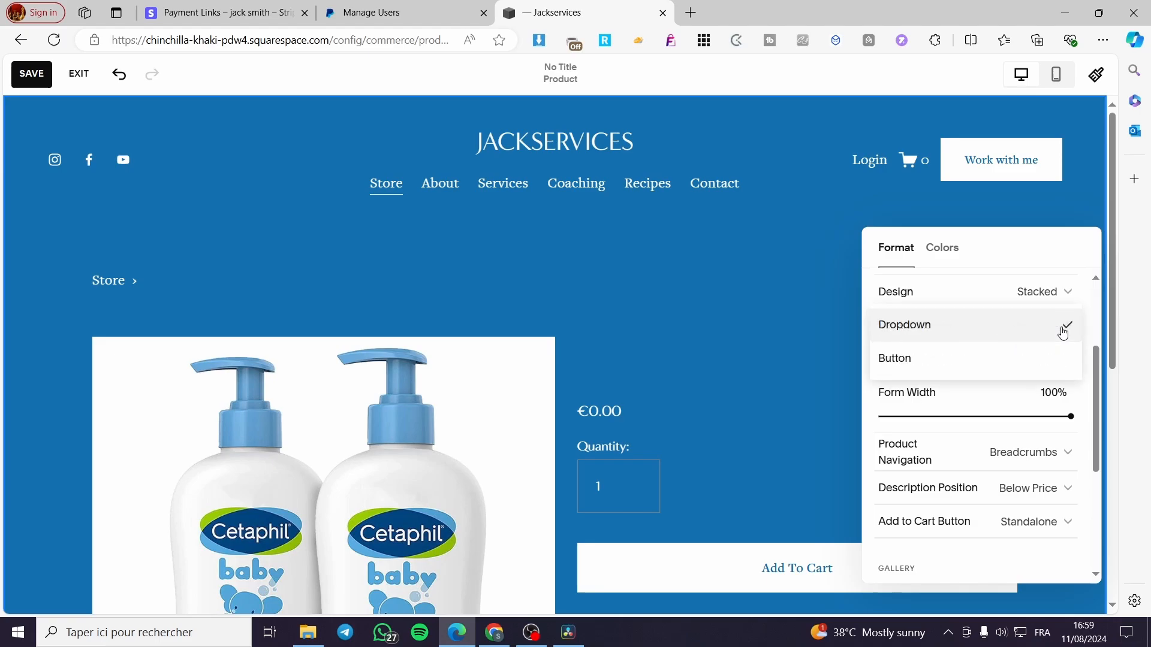
pyautogui.click(958, 358)
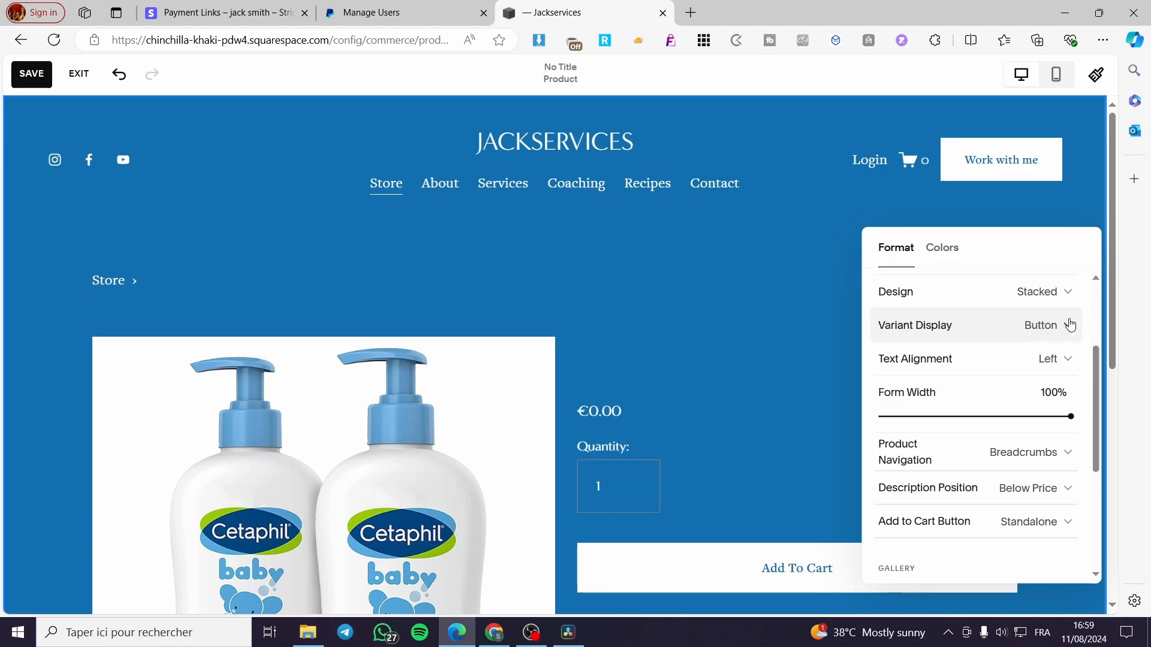
# - Set the product section's variant display to Dropdown
pyautogui.click(1070, 325)
pyautogui.click(993, 299)
# - Try the gallery placement Right, return it to Left, and set the gallery width to 60%
pyautogui.scroll(-3, 991, 419)
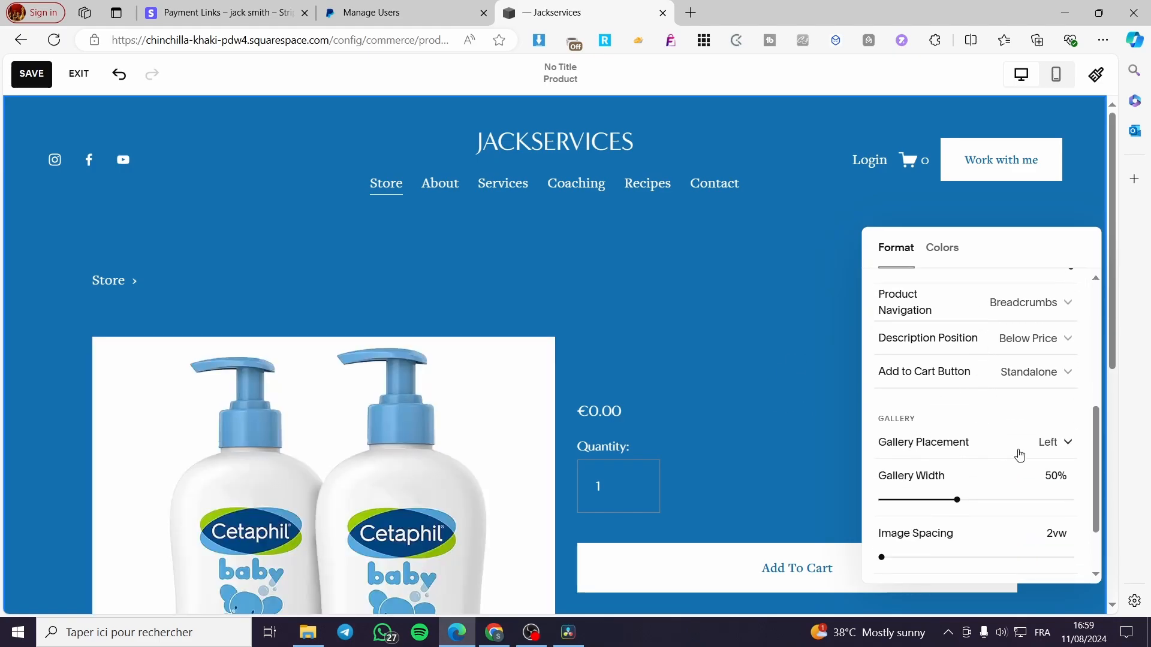
pyautogui.click(1056, 443)
pyautogui.click(1012, 476)
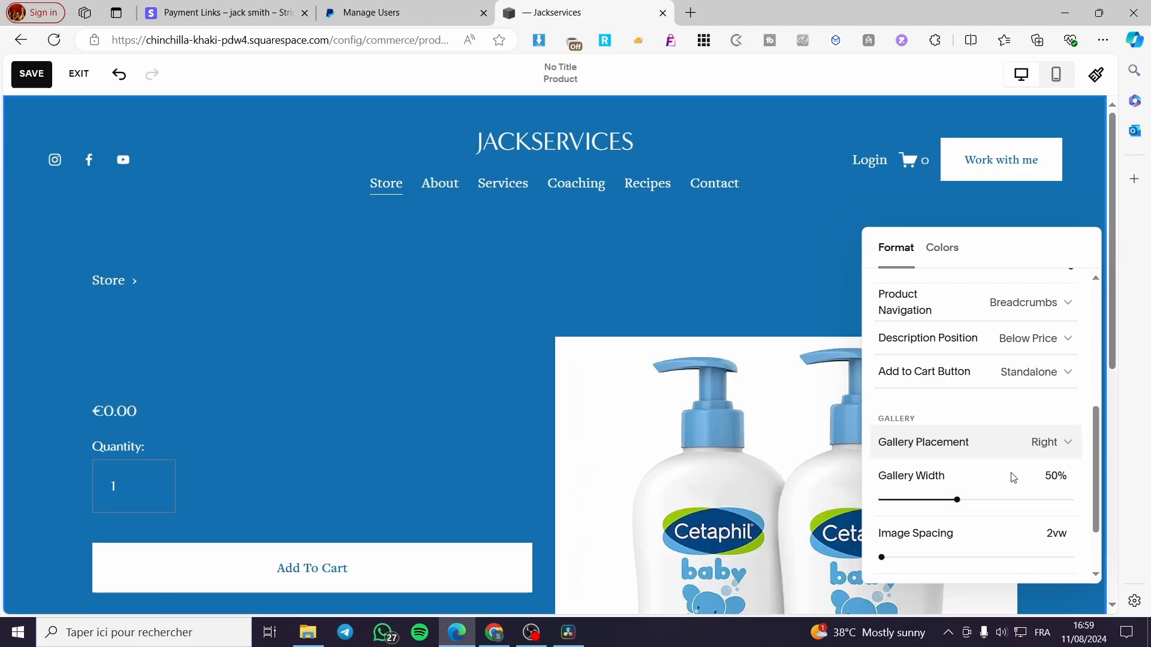
pyautogui.click(1010, 447)
pyautogui.click(969, 411)
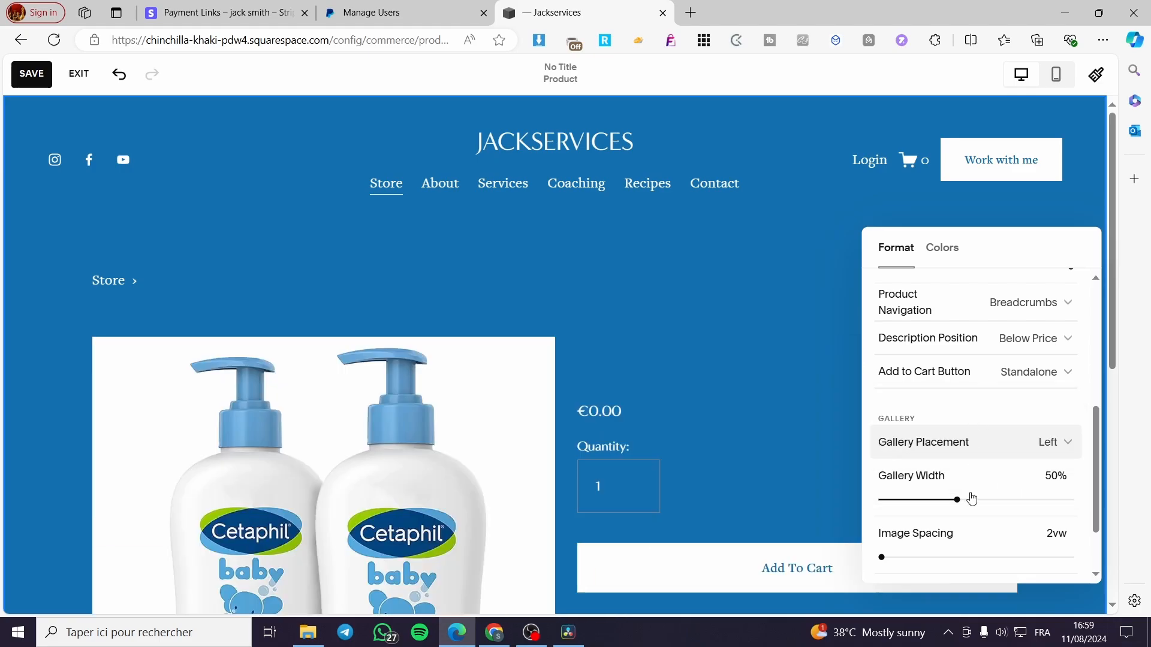
pyautogui.moveTo(958, 499); pyautogui.dragTo(995, 504)
pyautogui.scroll(-1, 963, 456)
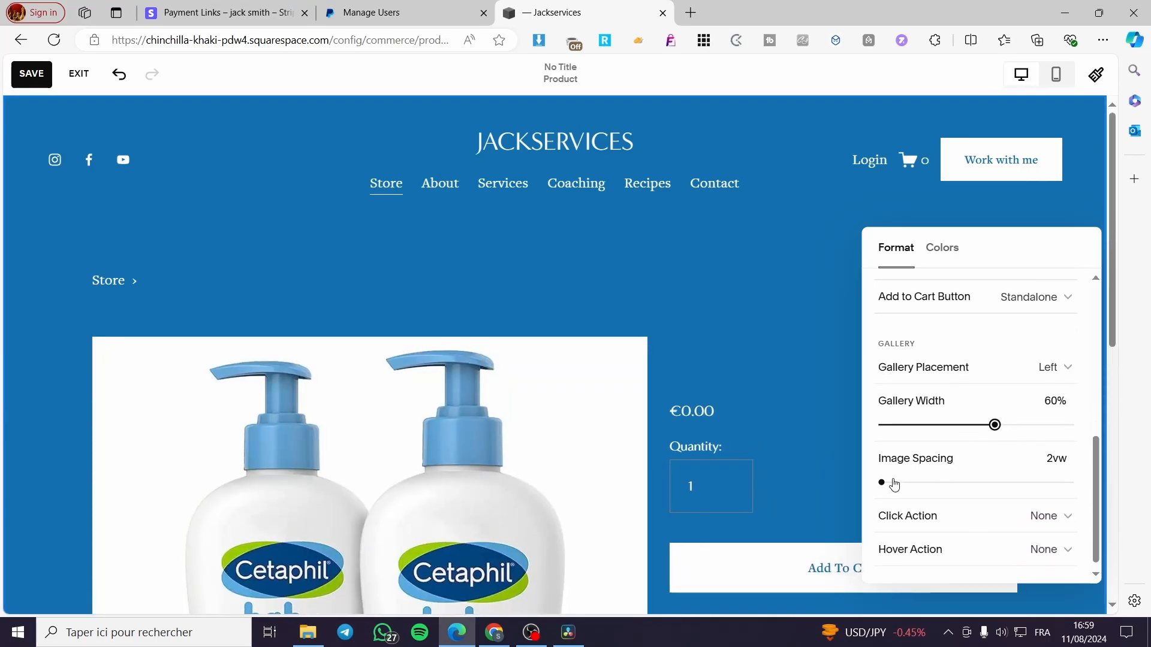
# - Set the gallery's click action to Zoom and test it on the product image
pyautogui.scroll(-1, 937, 465)
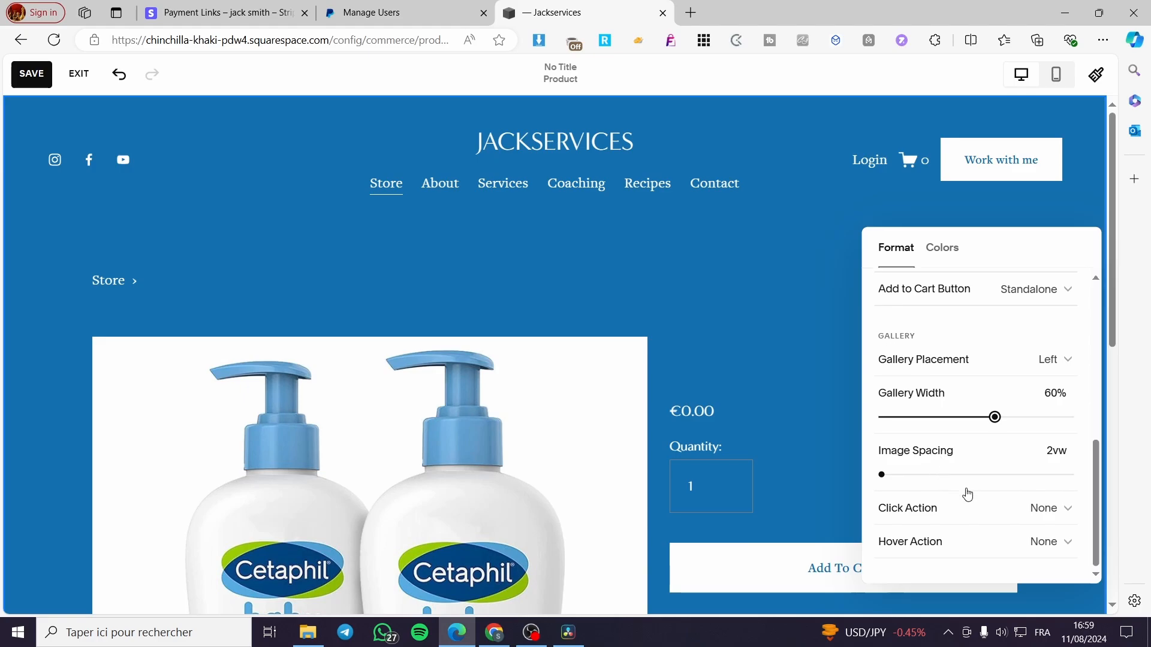
pyautogui.click(1062, 517)
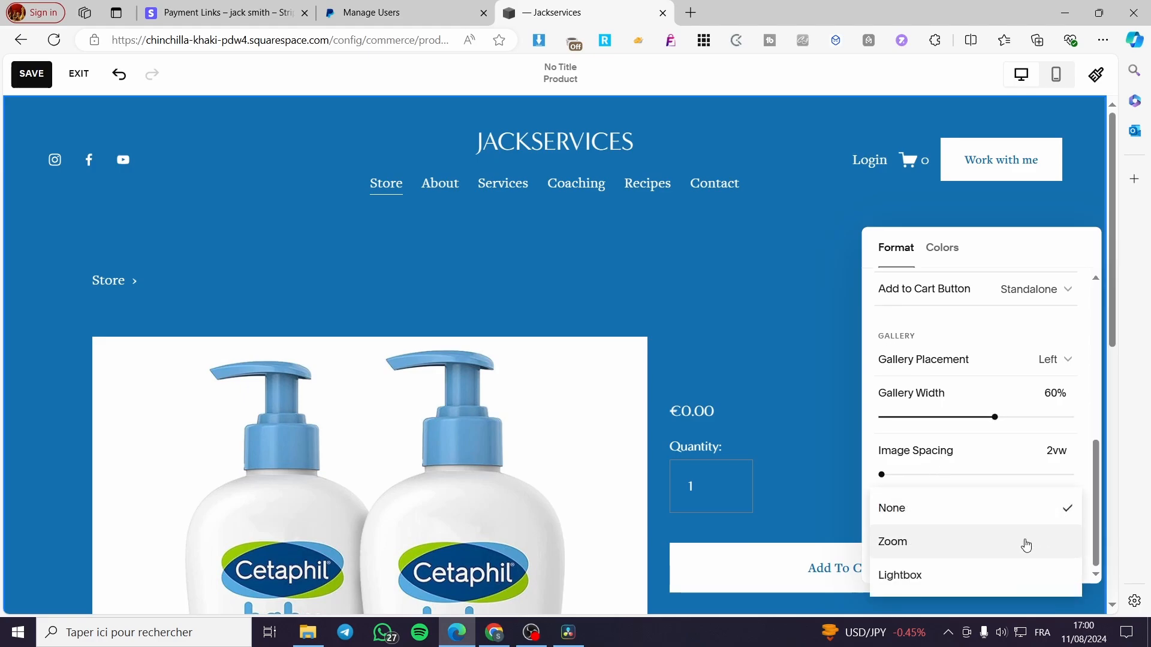
pyautogui.click(1026, 543)
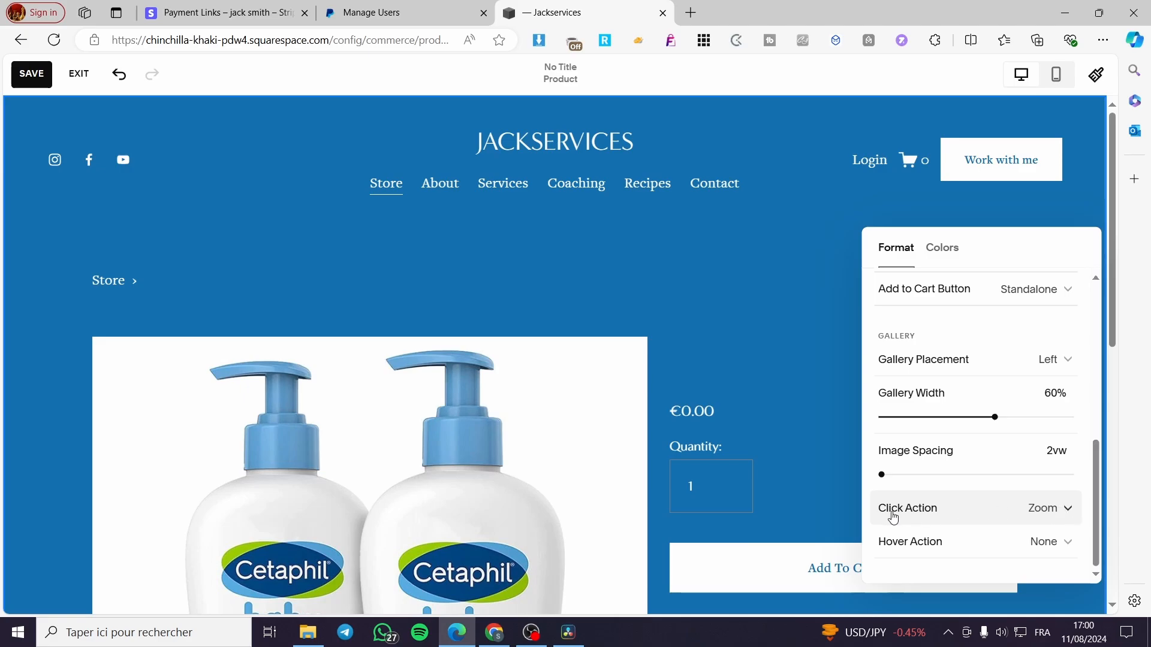
pyautogui.click(1063, 510)
pyautogui.click(986, 541)
pyautogui.click(1065, 507)
pyautogui.click(987, 477)
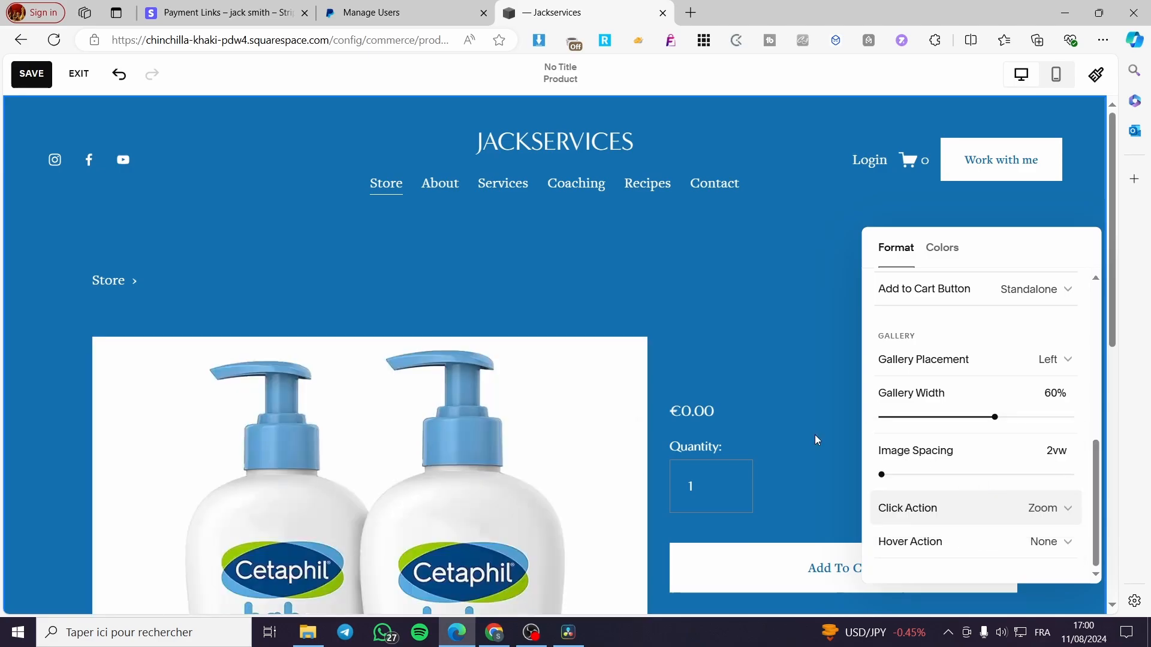
pyautogui.click(483, 457)
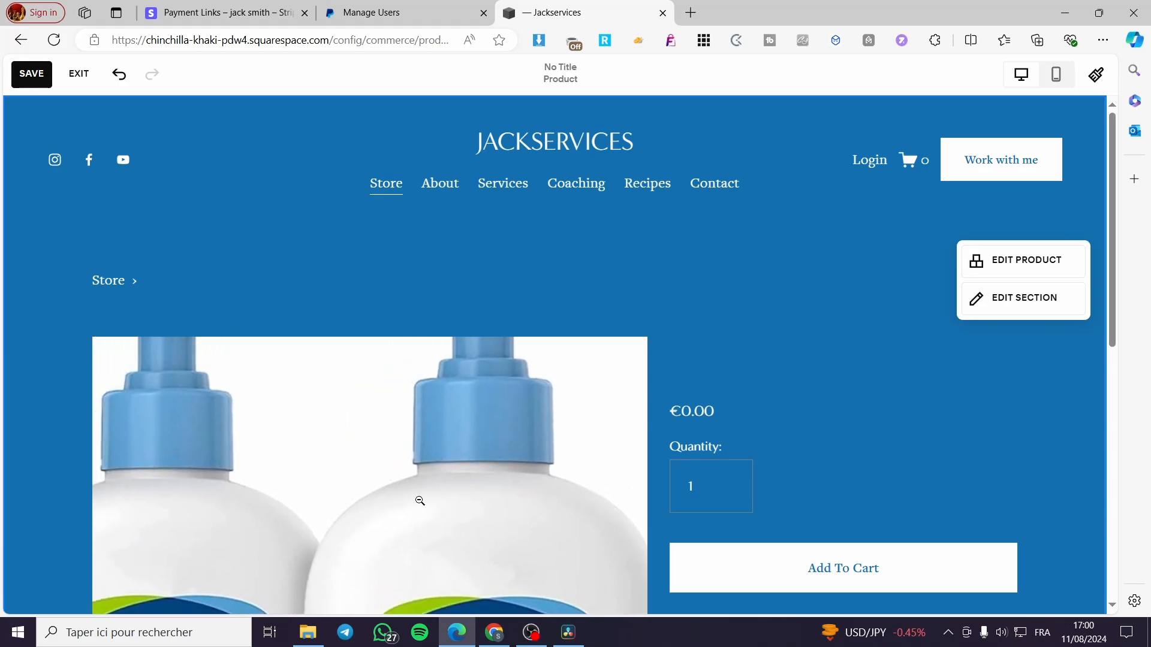
pyautogui.scroll(-3, 420, 527)
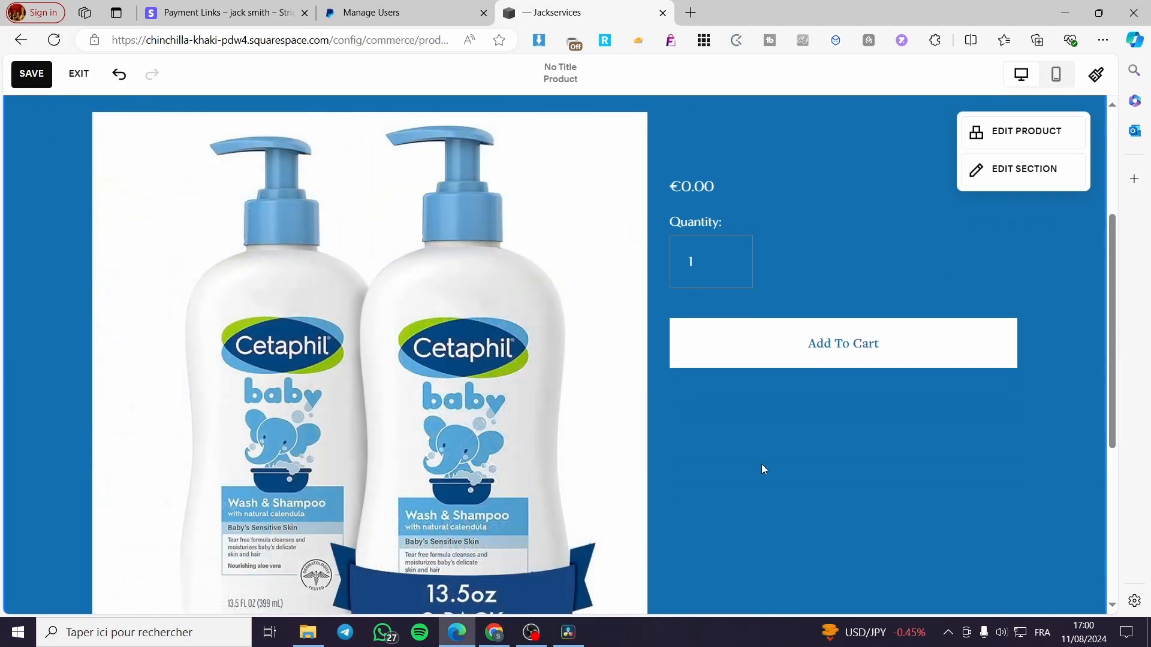
# - Reopen the product section's settings and set the gallery's hover action to Zoom
pyautogui.click(1026, 190)
pyautogui.scroll(-5, 1013, 457)
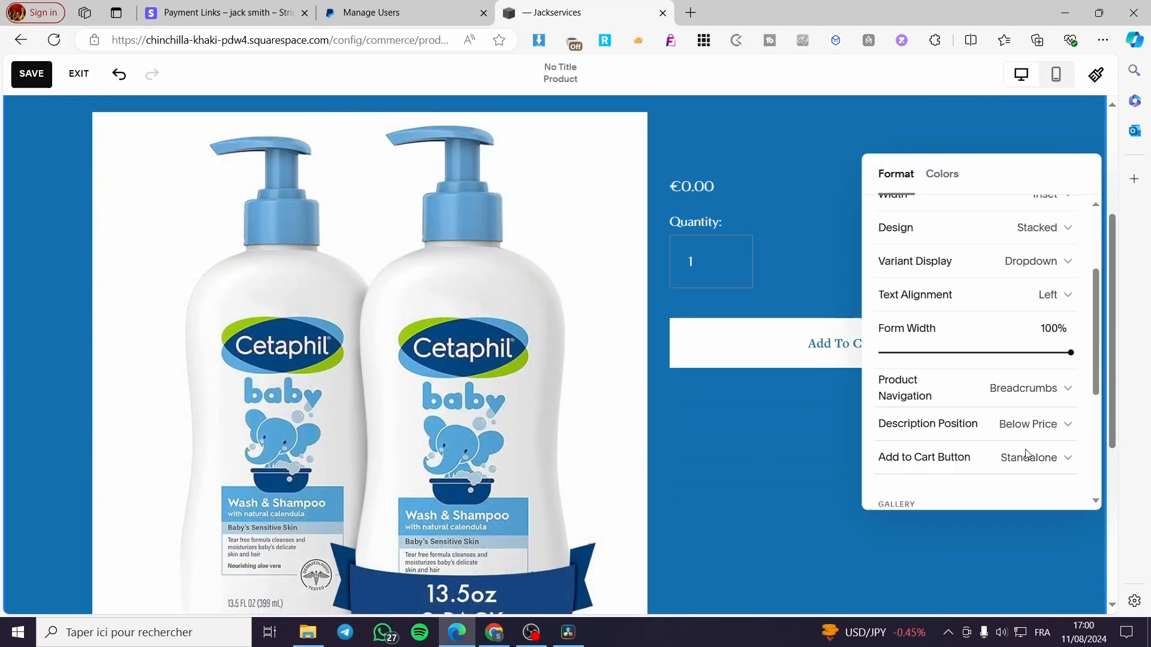
pyautogui.click(1063, 469)
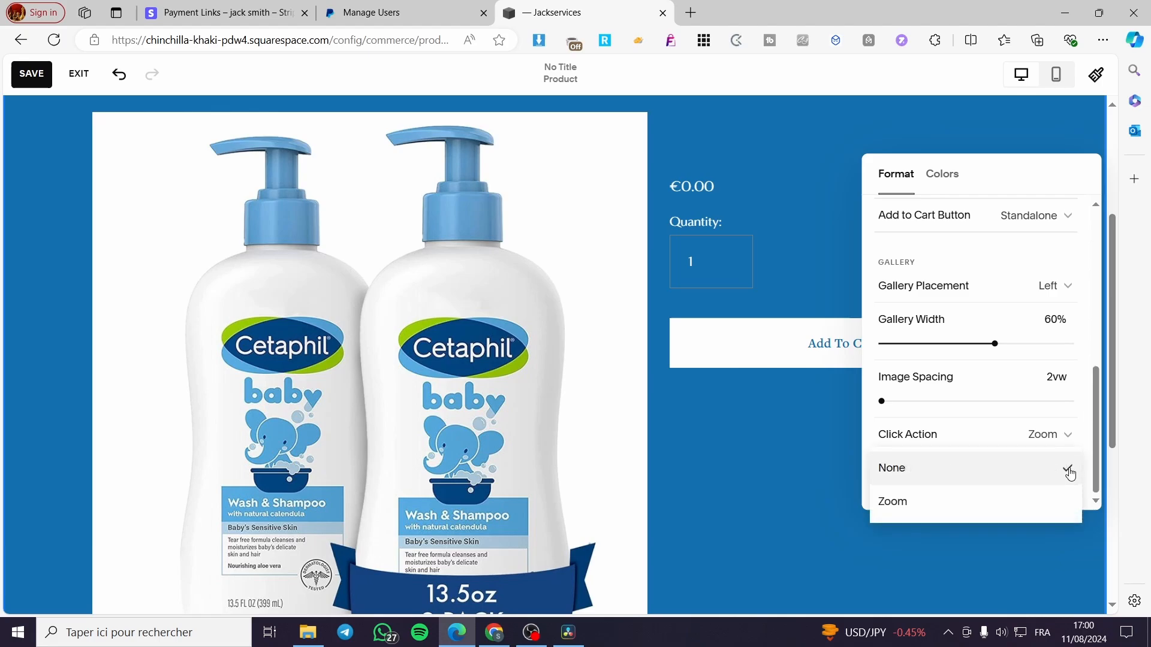
pyautogui.click(893, 501)
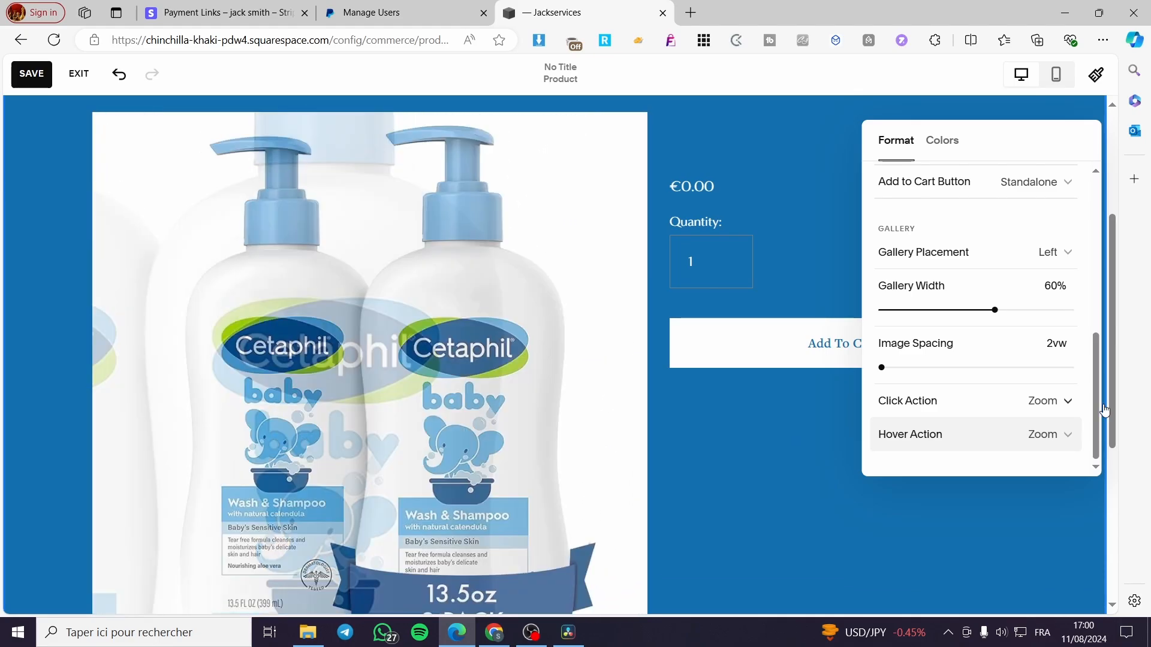
# - Set the gallery's click action to Lightbox and test it by opening and closing the enlarged product image
pyautogui.click(1067, 401)
pyautogui.click(1003, 438)
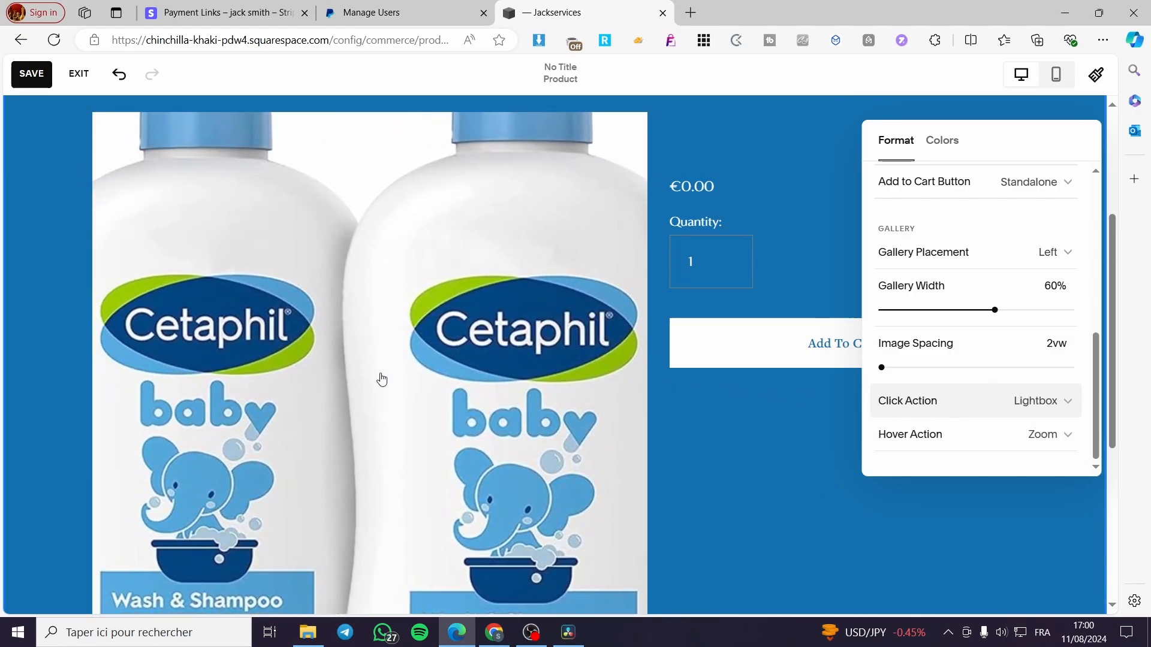
pyautogui.click(360, 379)
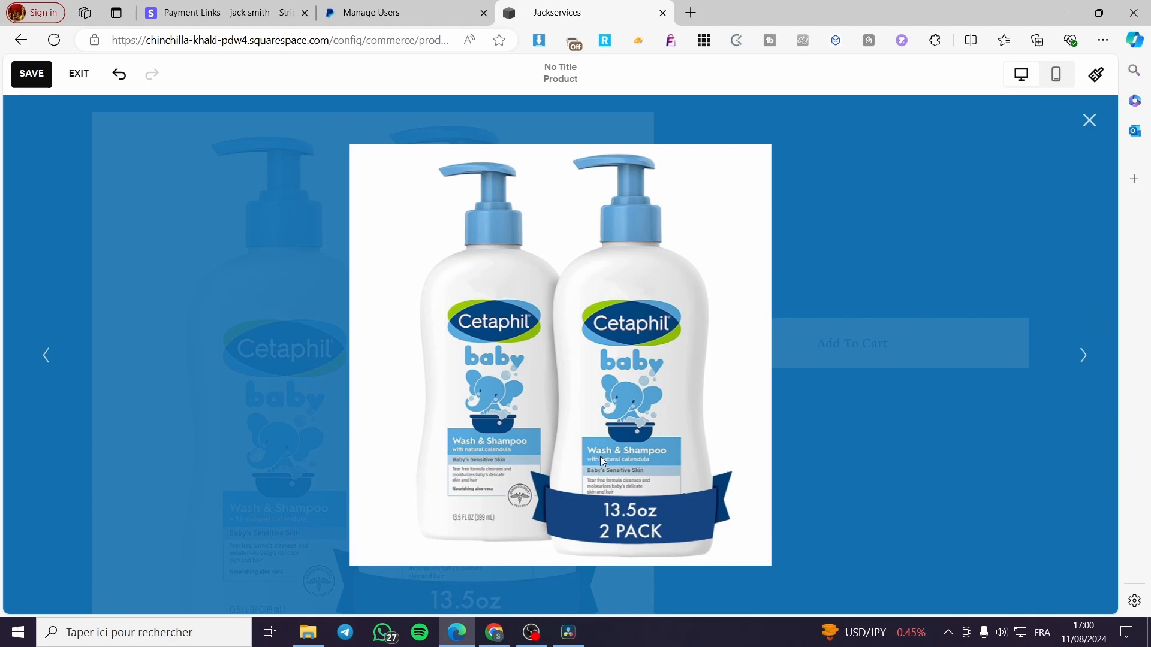
pyautogui.click(1089, 120)
# - Open the site header for editing and examine the elements that can be added to it, including the Language Switch
pyautogui.scroll(-3, 851, 455)
pyautogui.scroll(2, 855, 457)
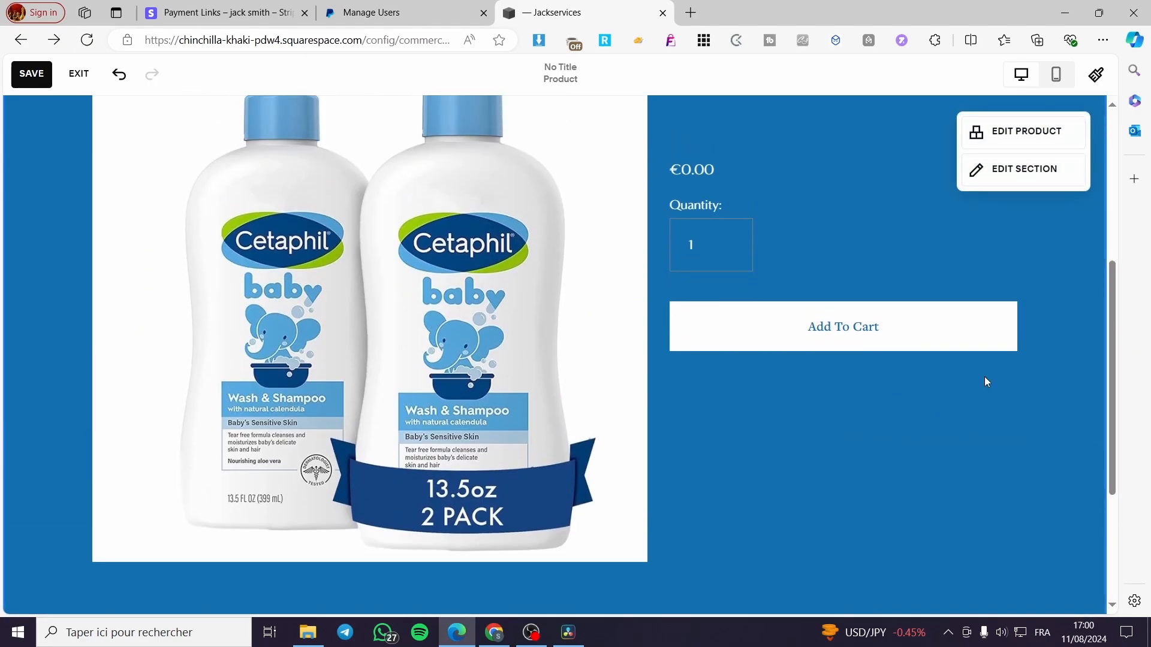
pyautogui.scroll(3, 987, 382)
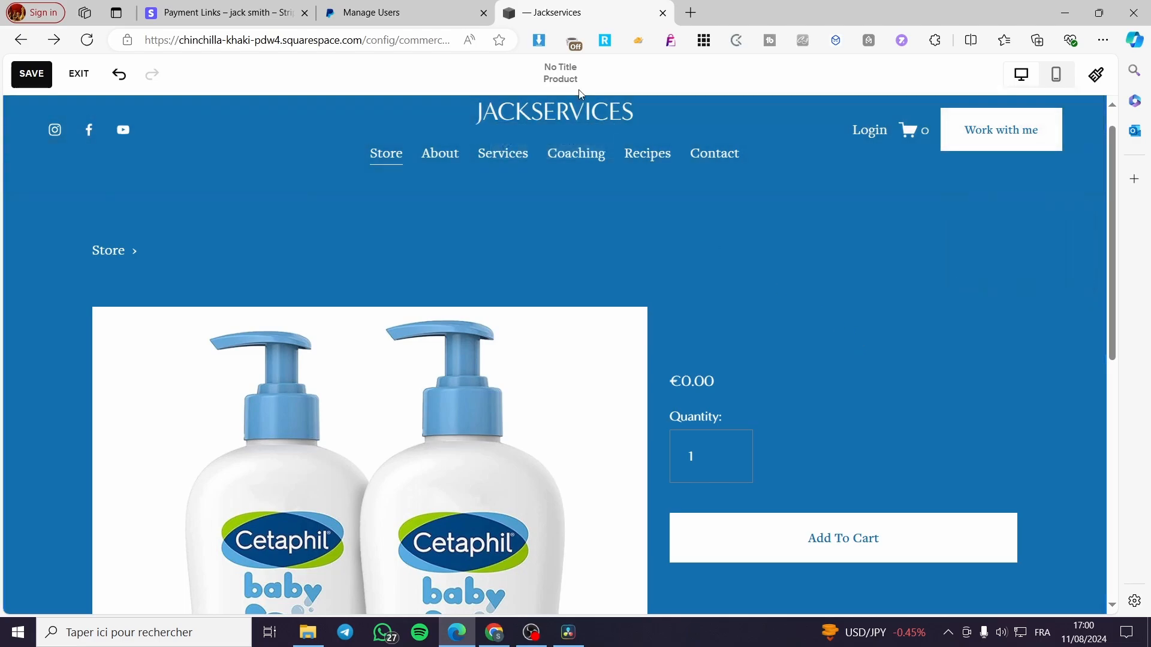
pyautogui.moveTo(609, 132)
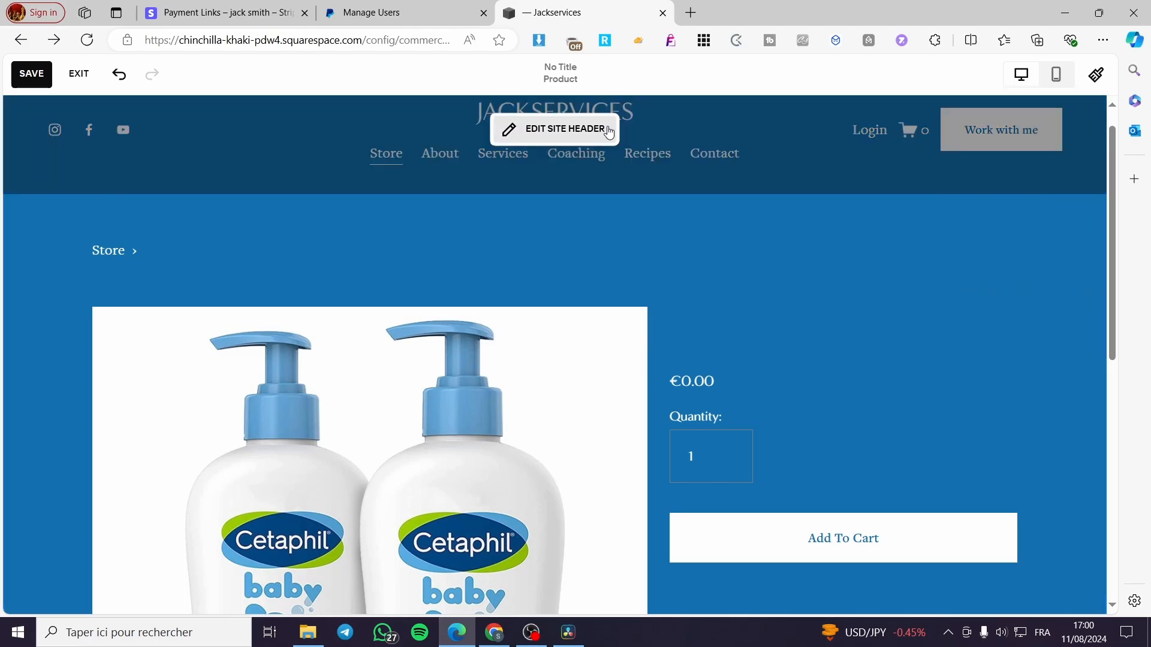
pyautogui.click(566, 130)
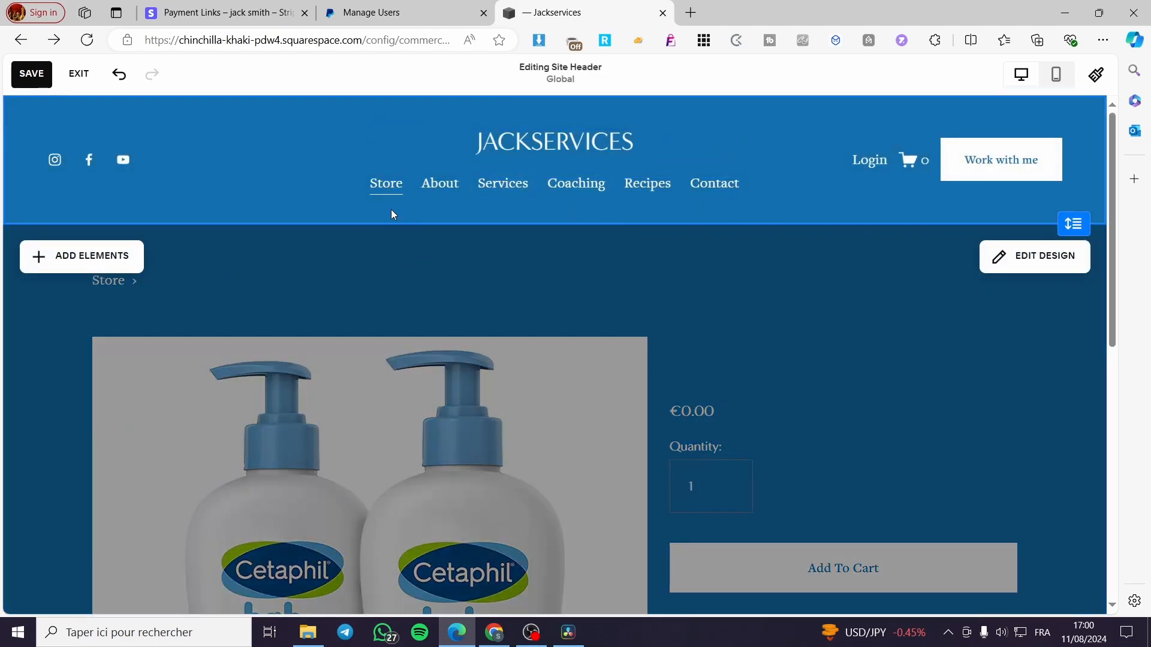
pyautogui.click(192, 263)
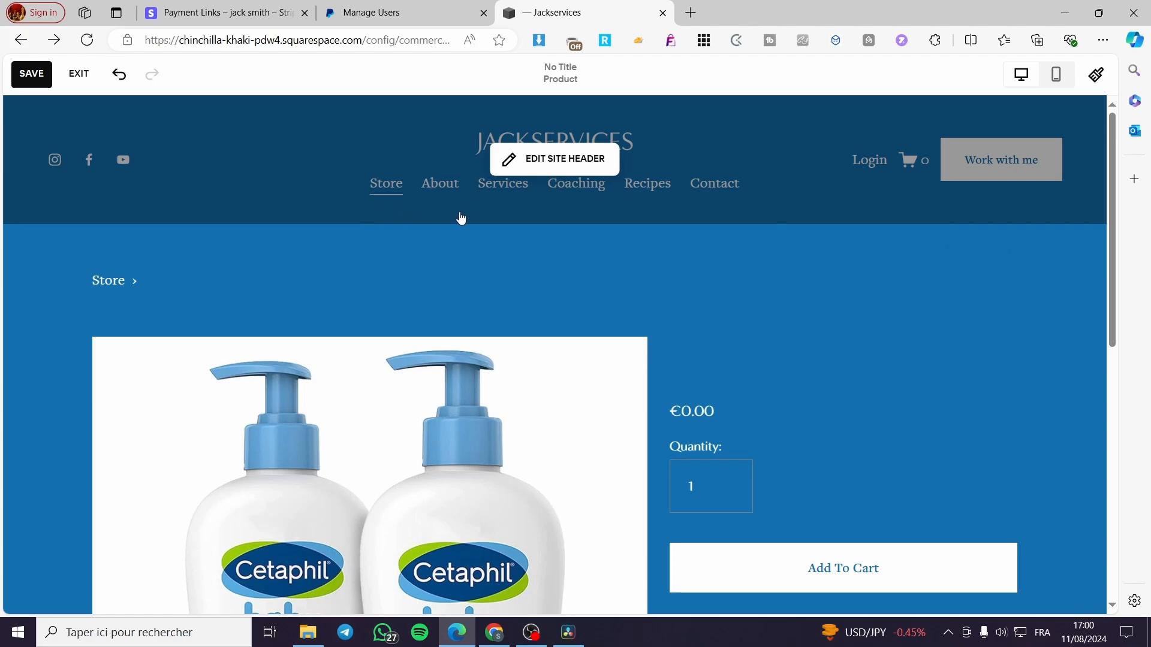
pyautogui.click(461, 218)
pyautogui.click(102, 264)
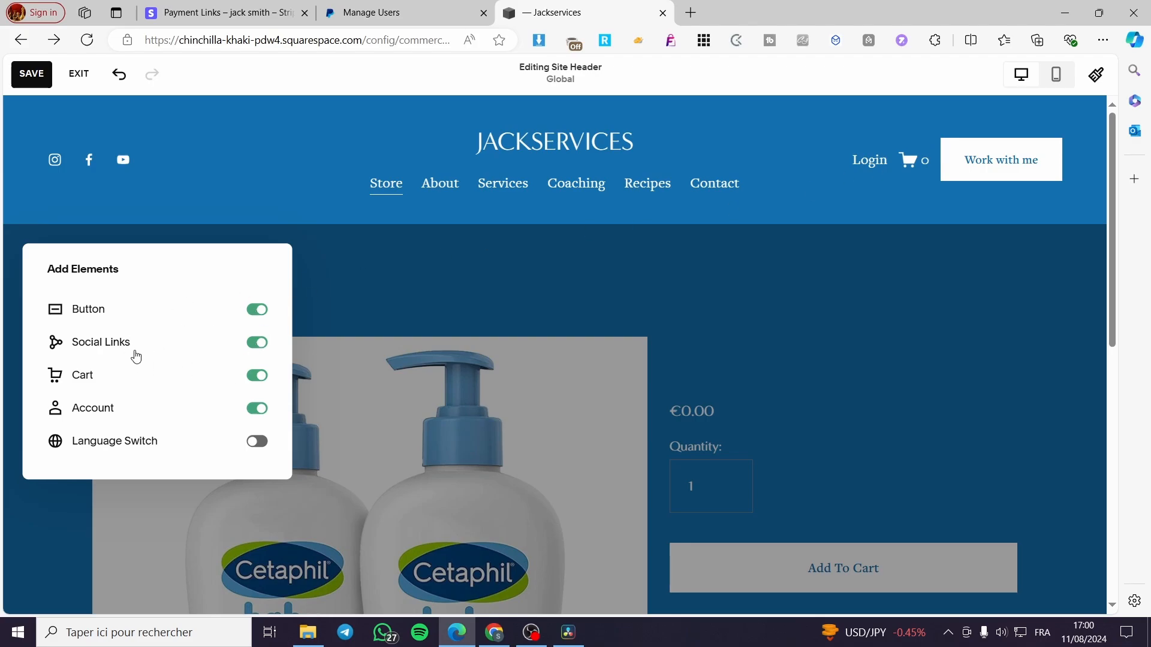
pyautogui.click(259, 442)
pyautogui.click(293, 361)
pyautogui.click(568, 222)
pyautogui.click(742, 370)
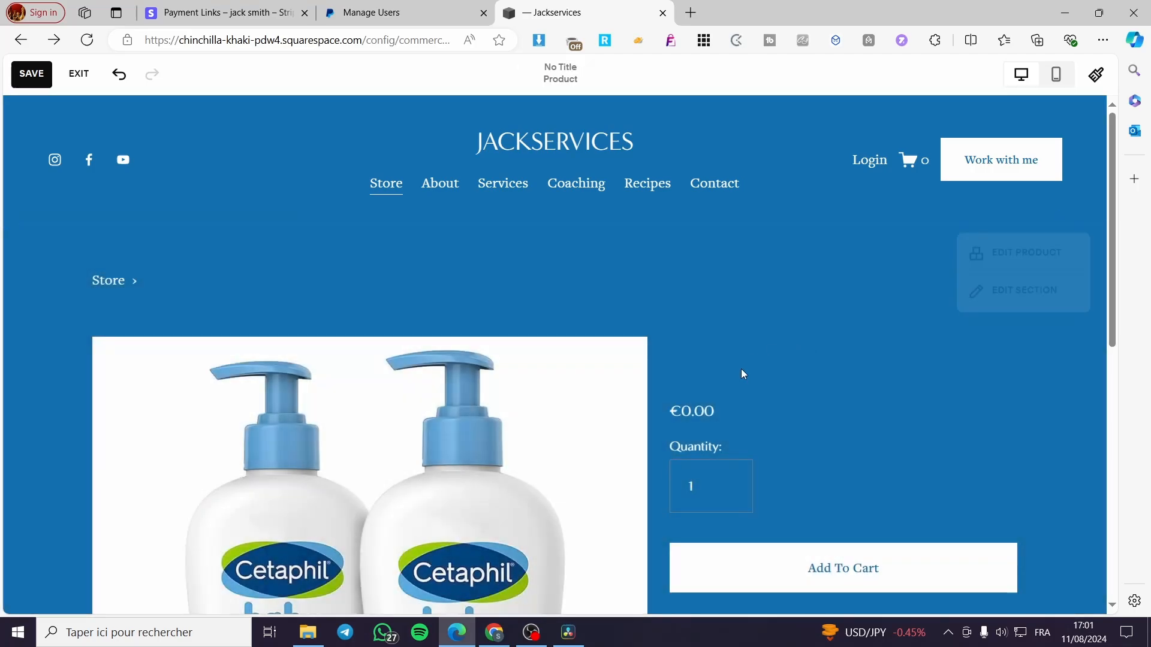
# - Review the color themes and format options available for the product section, and leave the section's settings
pyautogui.scroll(-3, 792, 351)
pyautogui.scroll(-2, 792, 351)
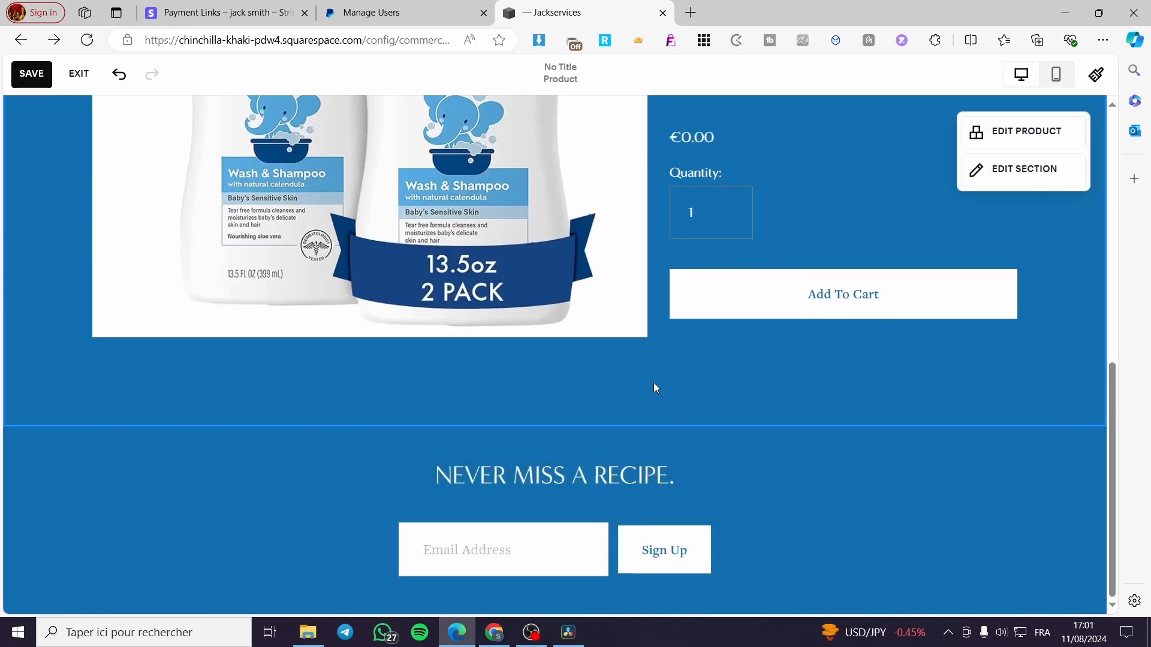
pyautogui.click(1026, 172)
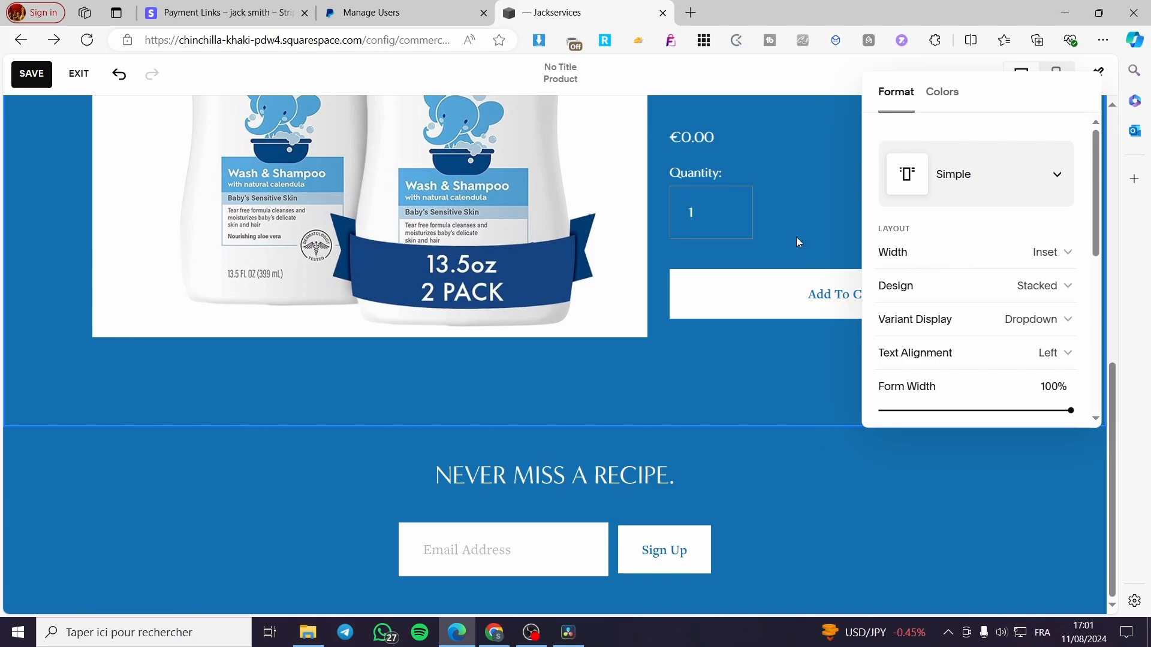
pyautogui.click(942, 92)
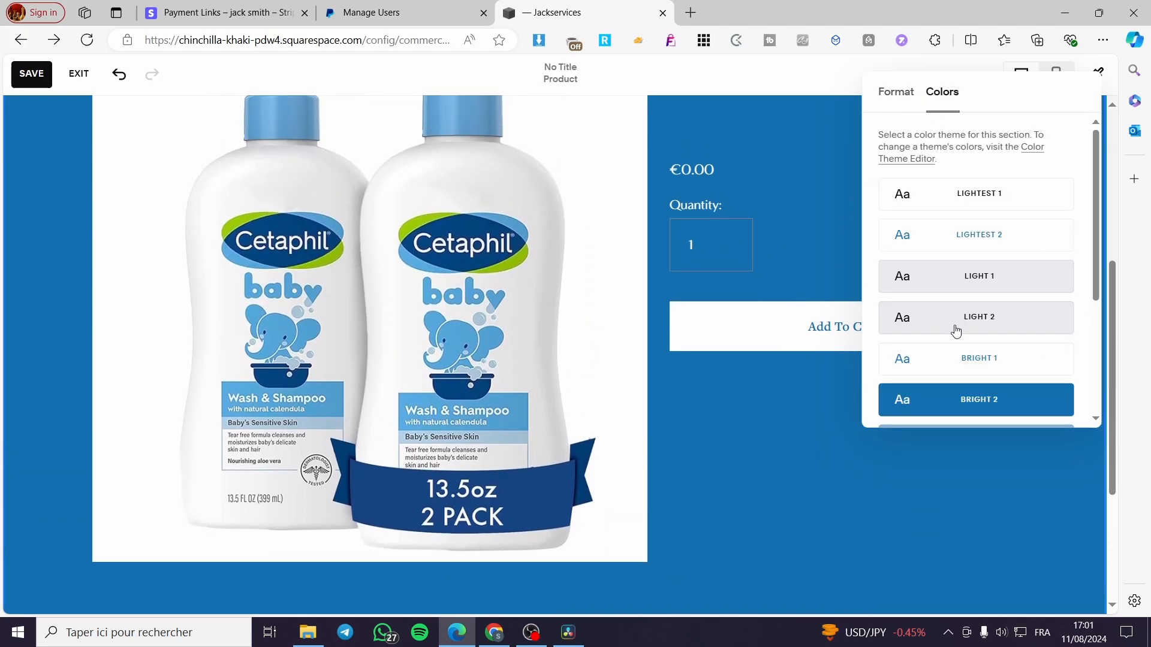
pyautogui.scroll(-1, 986, 367)
pyautogui.scroll(1, 1007, 313)
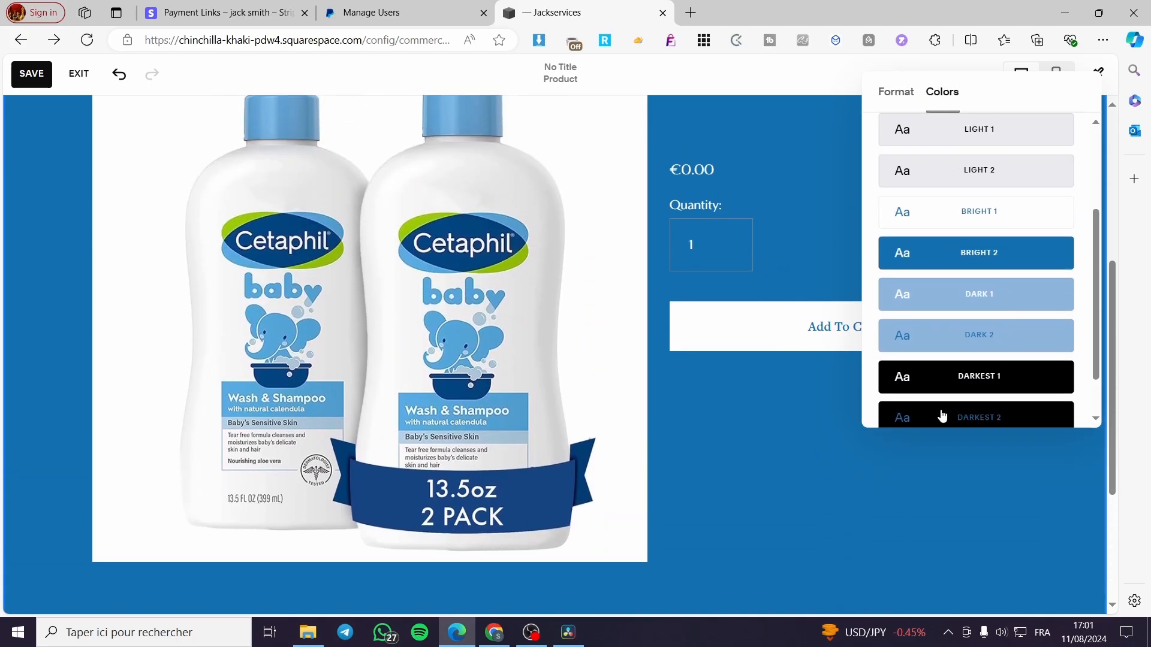
pyautogui.click(903, 106)
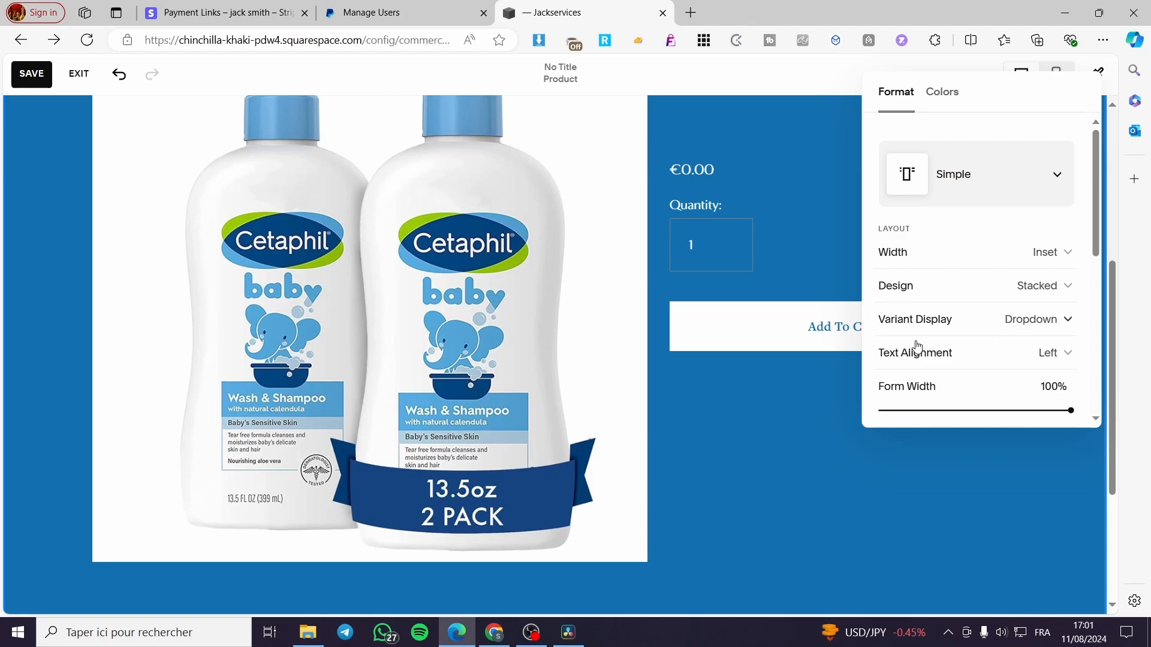
pyautogui.scroll(1, 751, 377)
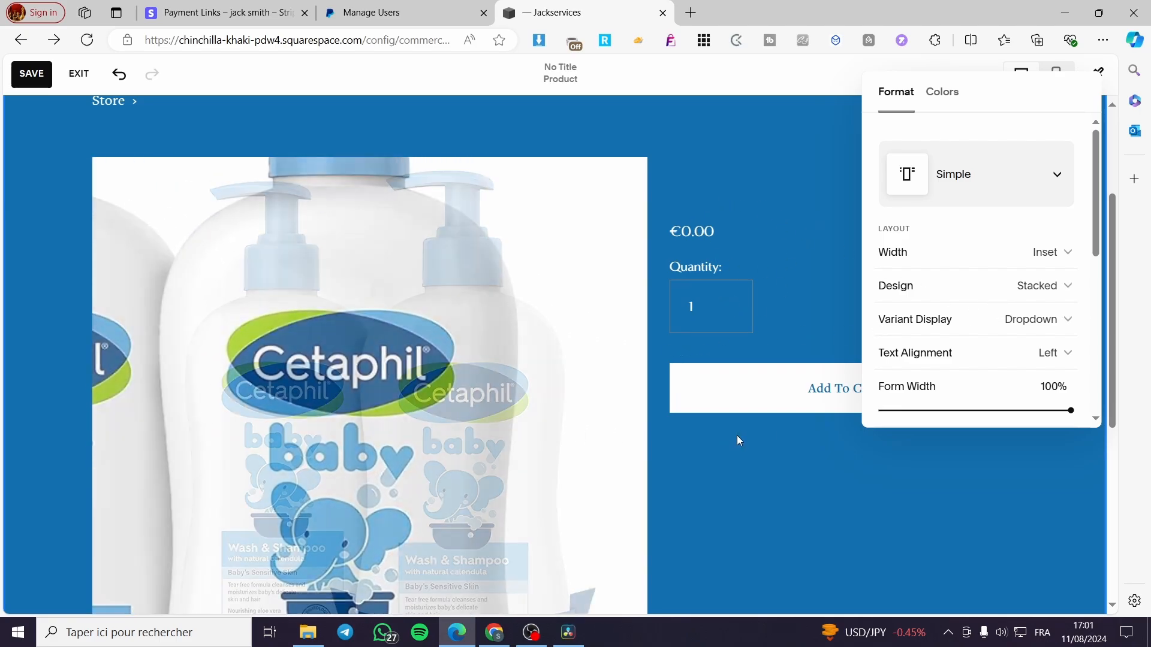
pyautogui.click(797, 207)
# - Save the layout changes made to the product page
pyautogui.scroll(3, 809, 300)
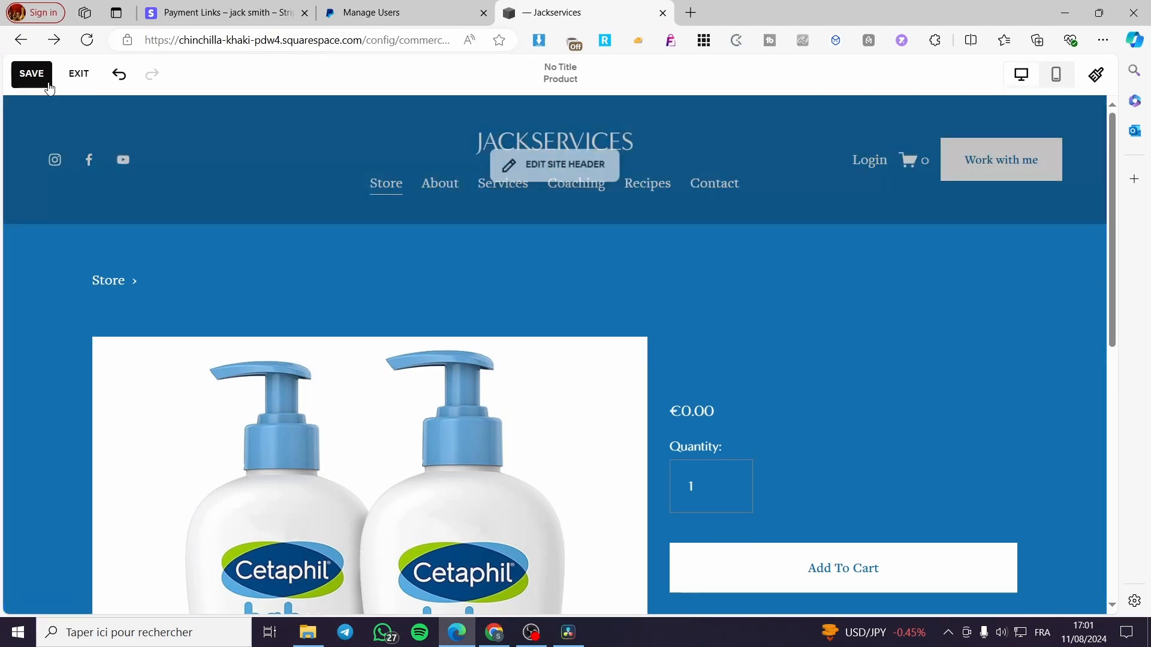
pyautogui.hotkey('ctrl', 's')
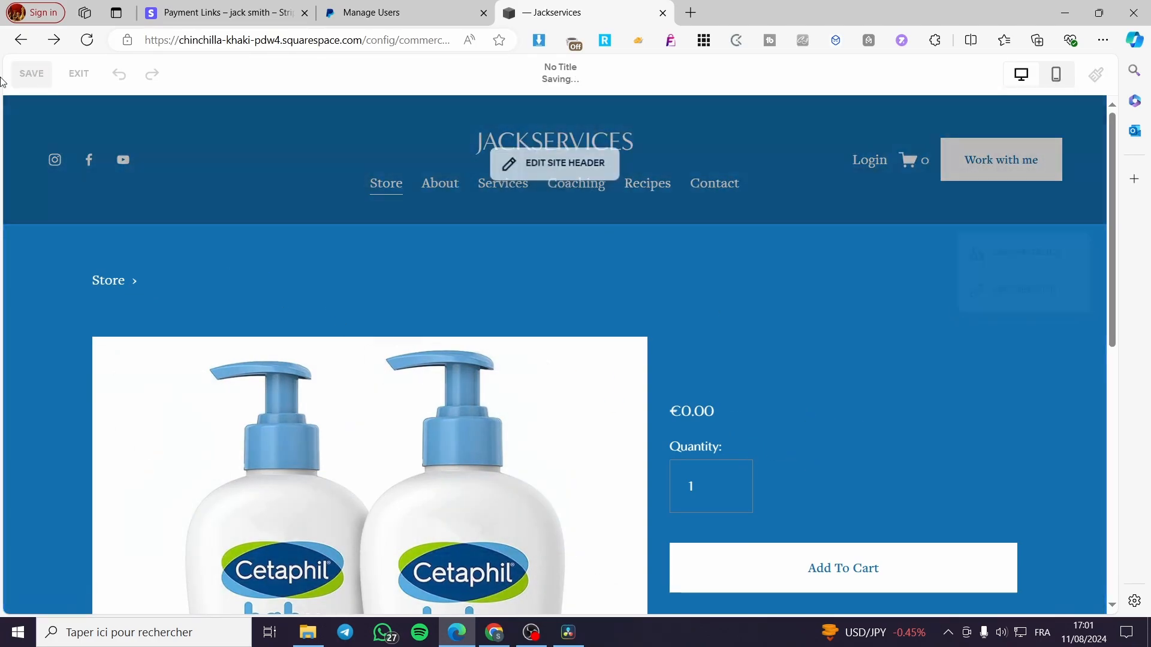
# - Look over the lower part of the product page and open the site footer for editing
pyautogui.scroll(-3, 764, 426)
pyautogui.scroll(-5, 764, 426)
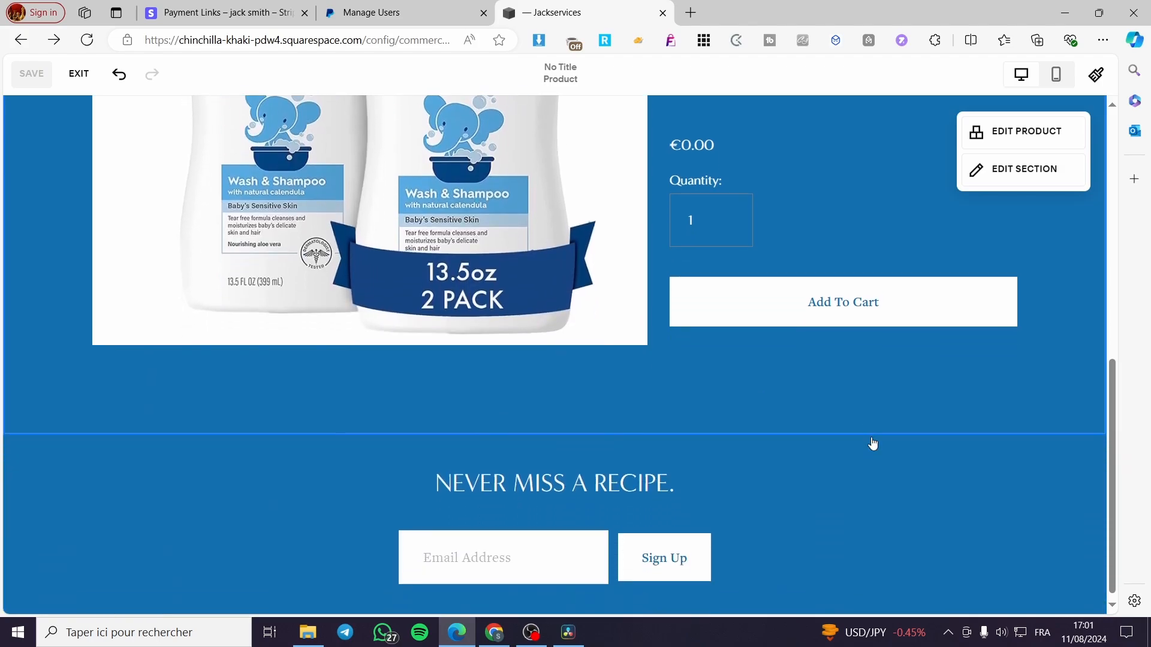
pyautogui.scroll(2, 874, 442)
pyautogui.scroll(-2, 650, 432)
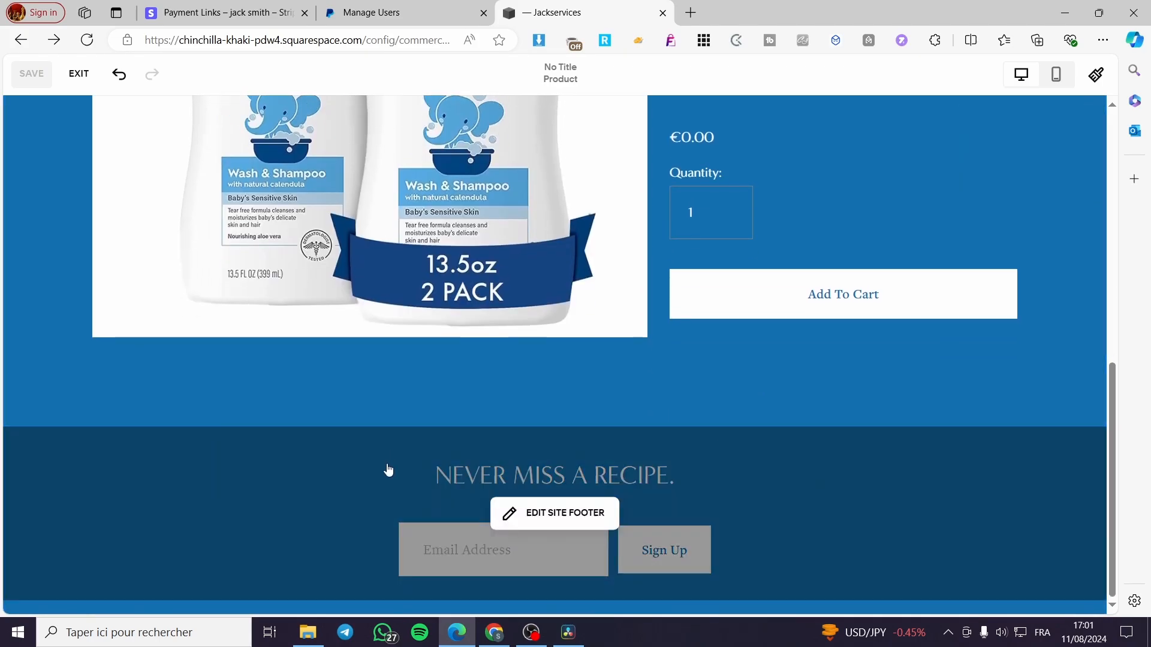
pyautogui.click(550, 516)
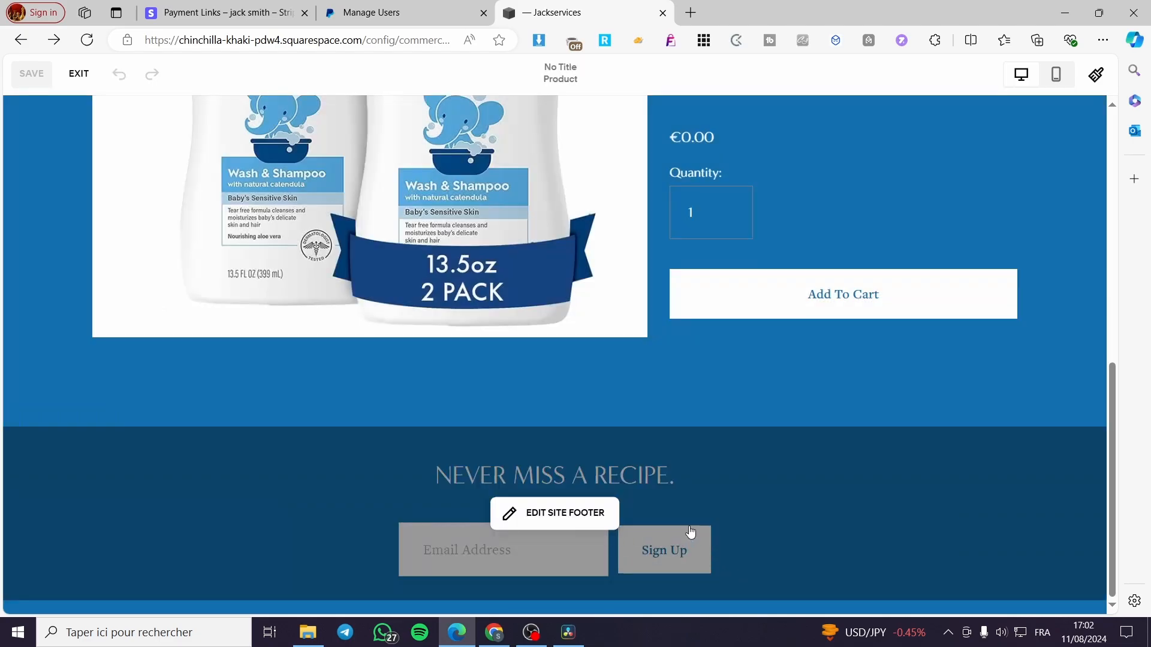
# - Return to the product section and open the physical product's details for editing
pyautogui.scroll(5, 766, 463)
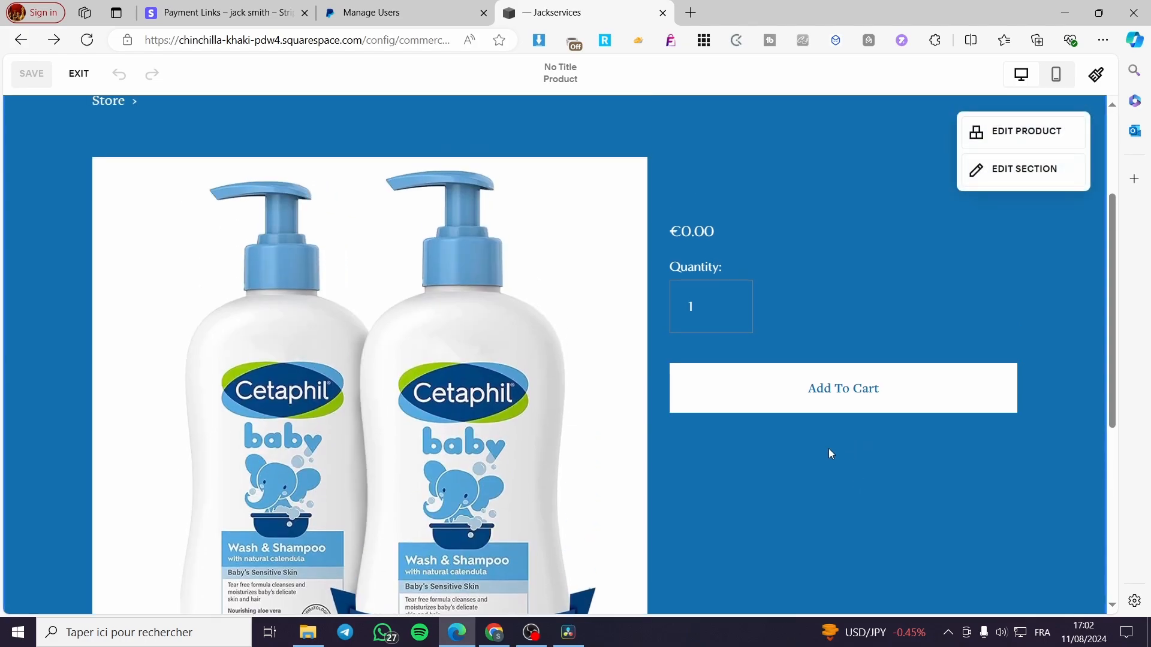
pyautogui.scroll(3, 827, 452)
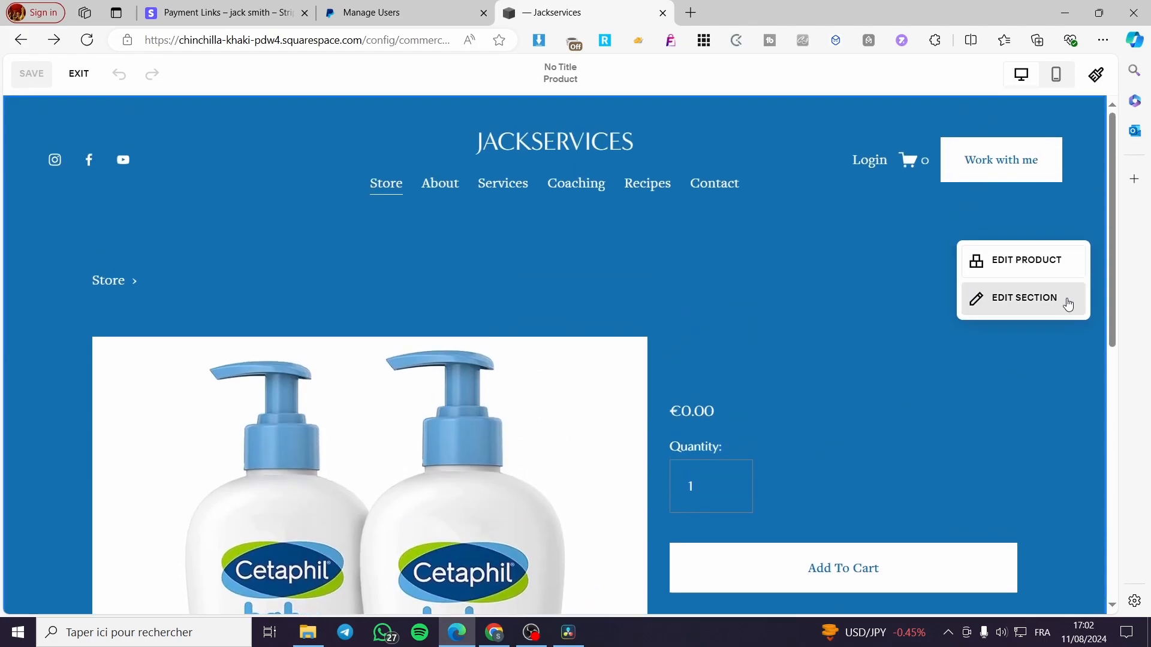
pyautogui.click(1037, 261)
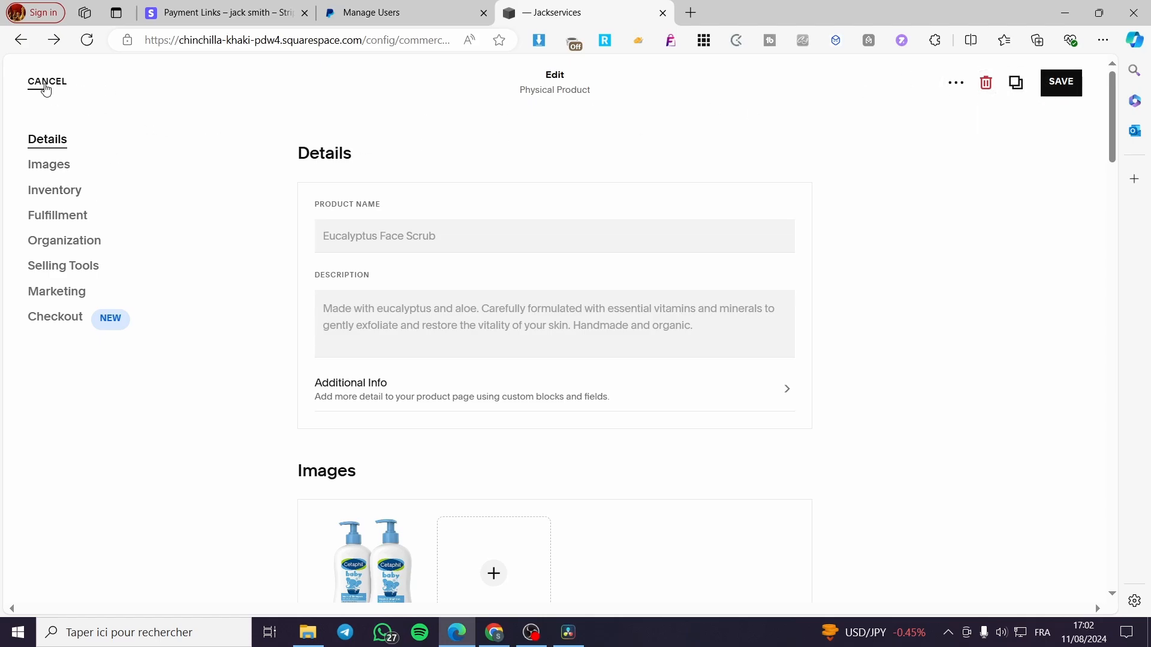
# - Leave the physical product's editor without saving and go to the store's Selling overview
pyautogui.click(45, 86)
pyautogui.click(42, 96)
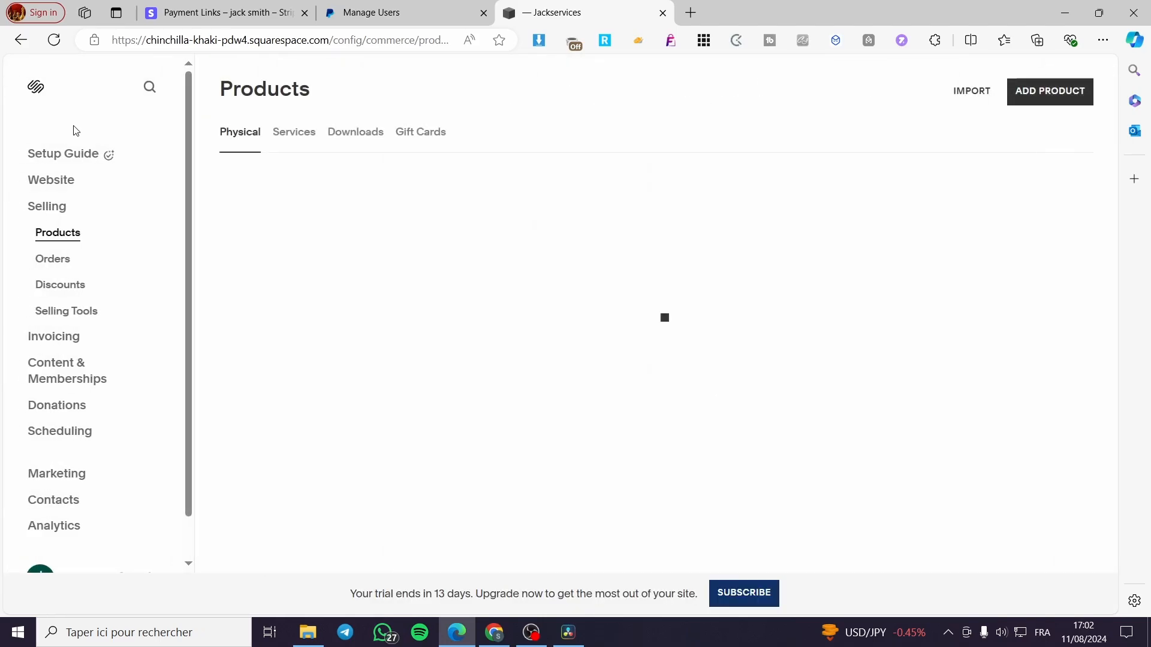
pyautogui.click(54, 213)
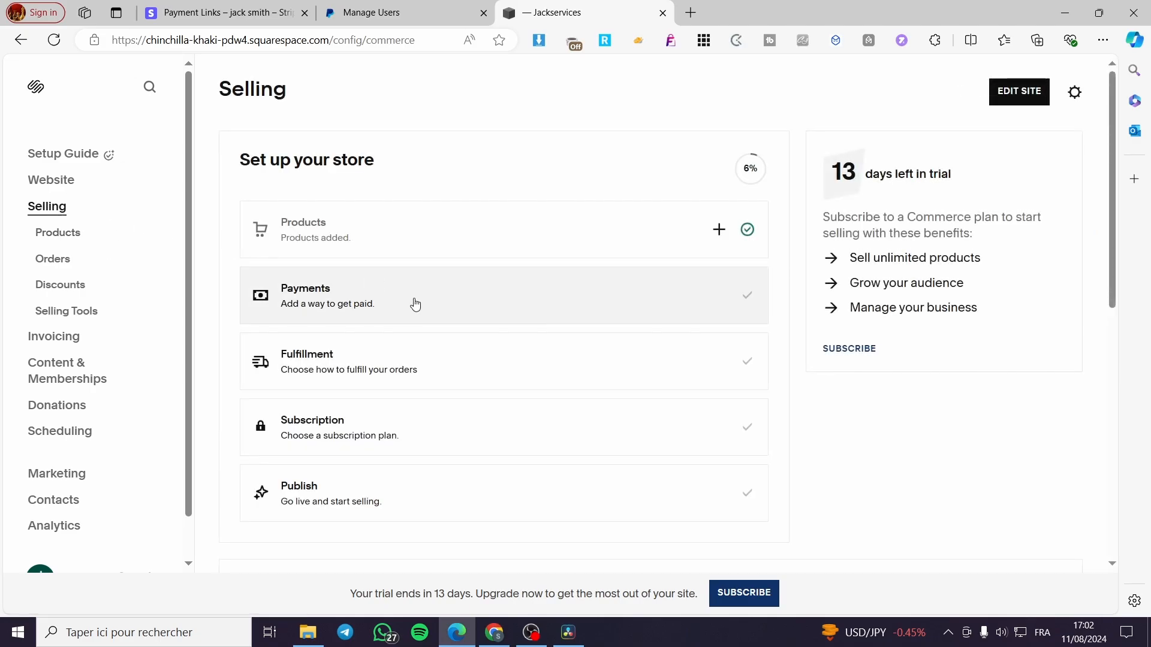
# - Review the payment processors and store currency setting in the store's payment setup, and return to the Selling overview
pyautogui.click(413, 302)
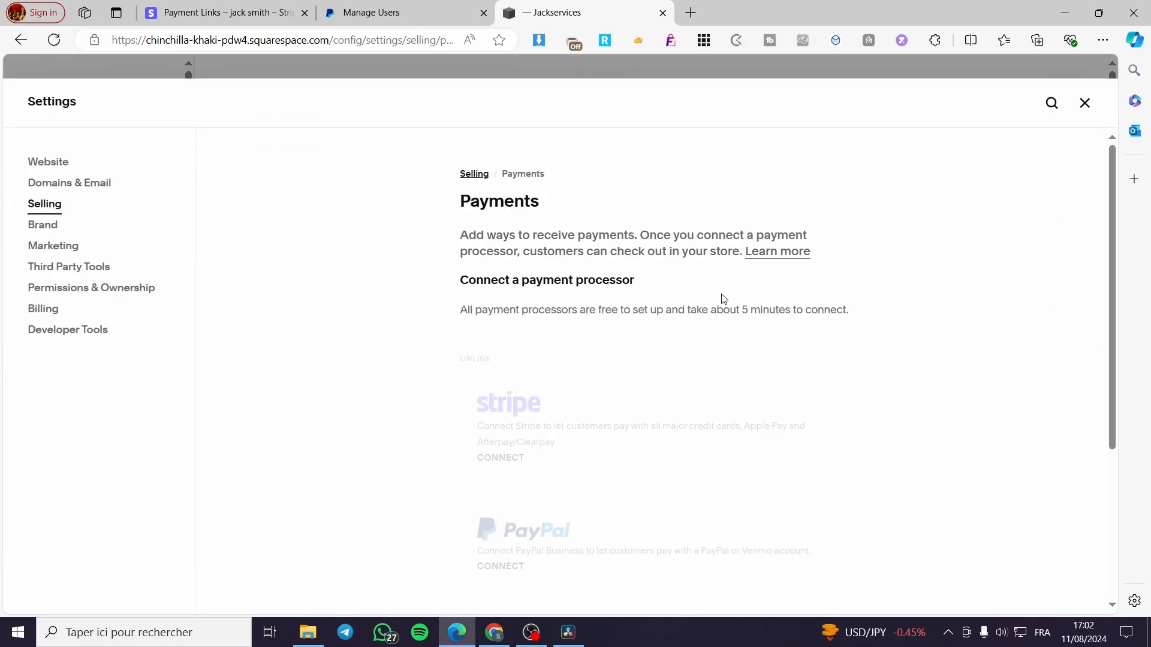
pyautogui.scroll(-2, 724, 298)
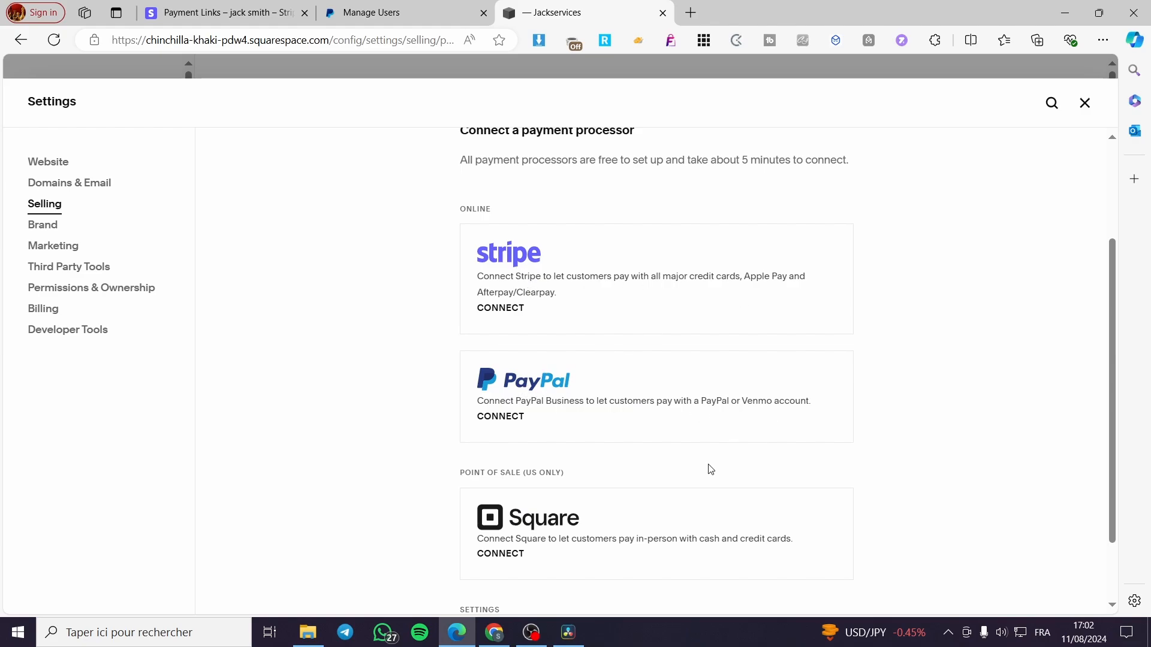
pyautogui.scroll(-1, 678, 516)
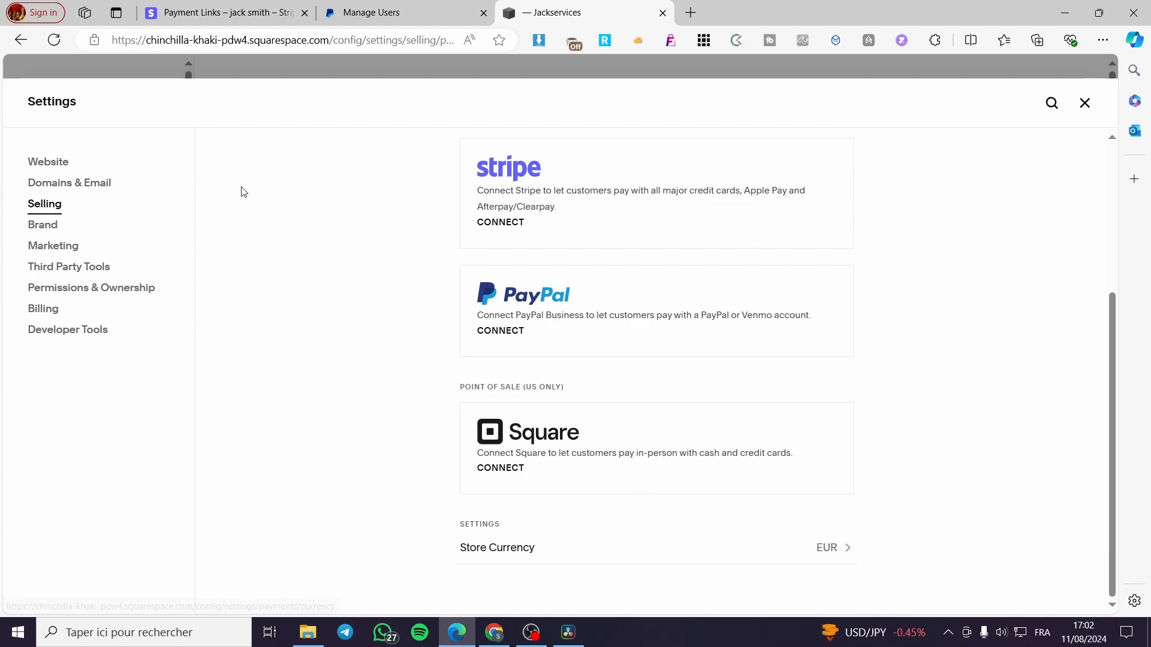
pyautogui.click(1084, 103)
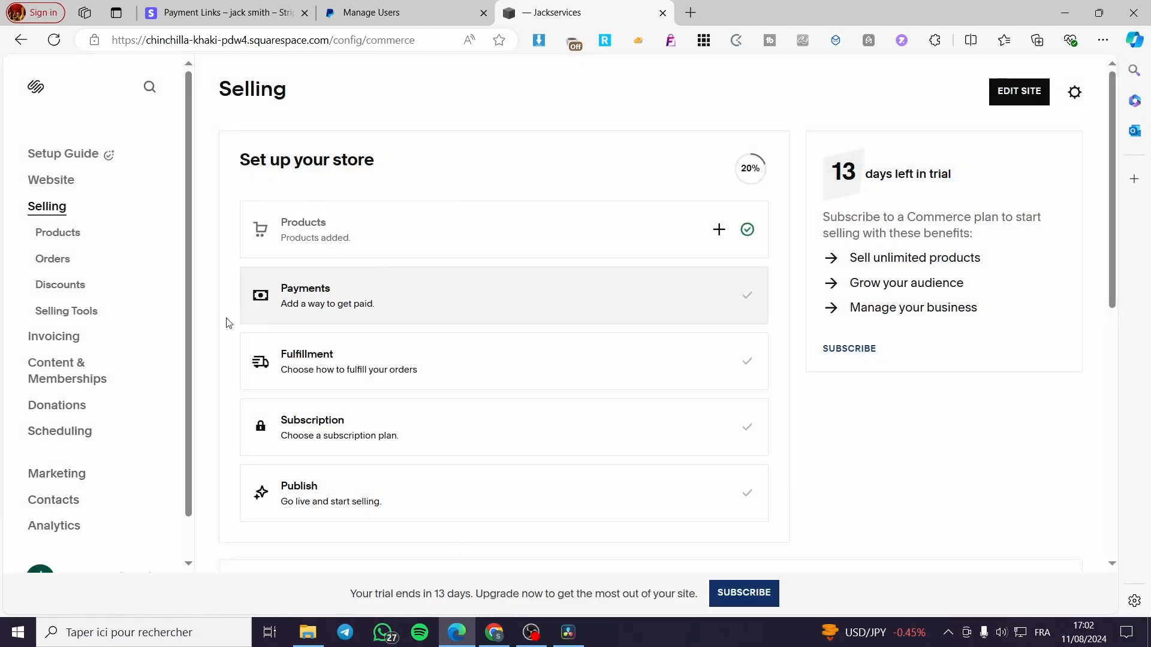
# - Review the shipping, label extension, pickup, local delivery and fulfillment profile options in the fulfillment setup, and close the settings
pyautogui.click(418, 360)
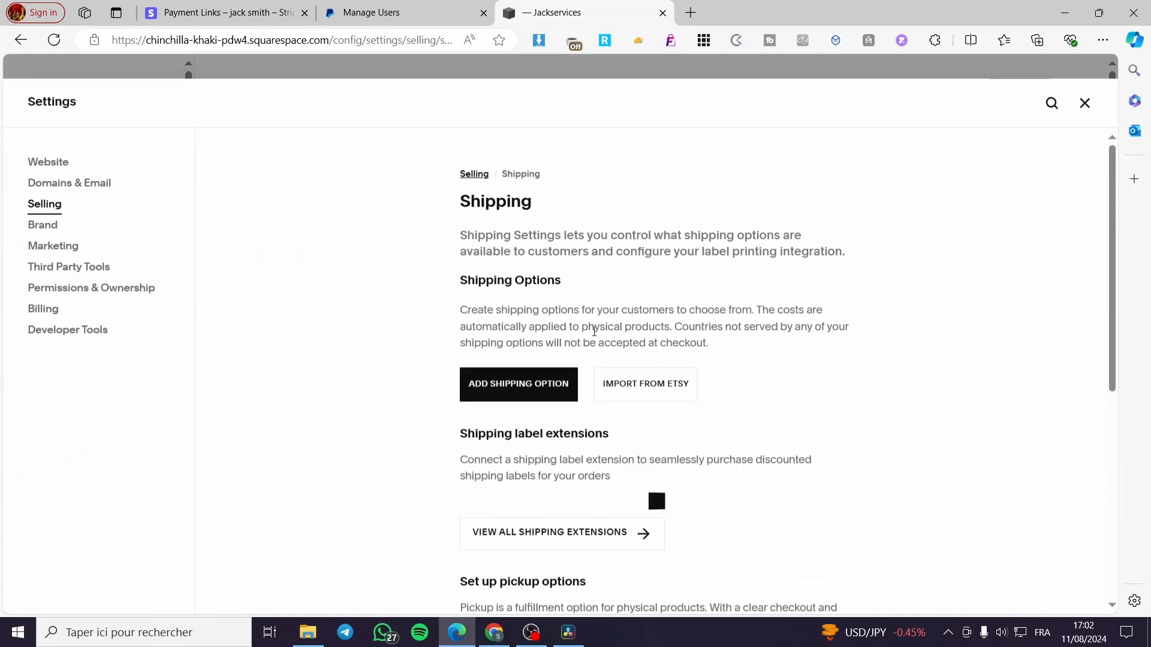
pyautogui.scroll(-1, 596, 320)
pyautogui.scroll(-2, 596, 321)
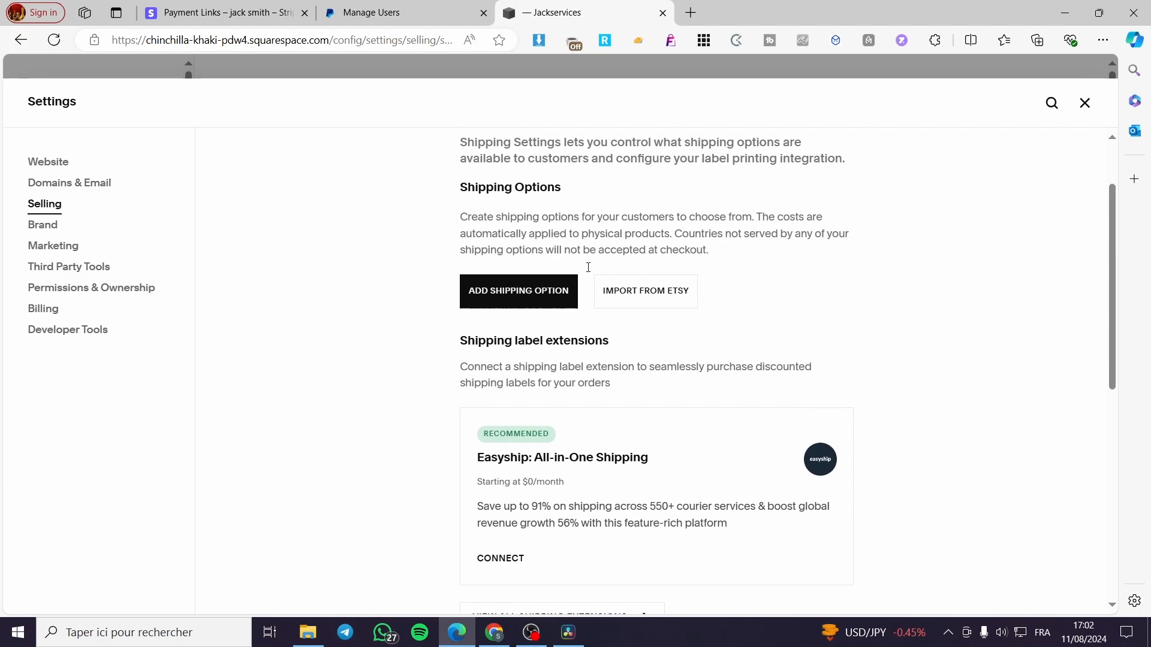
pyautogui.scroll(-2, 645, 351)
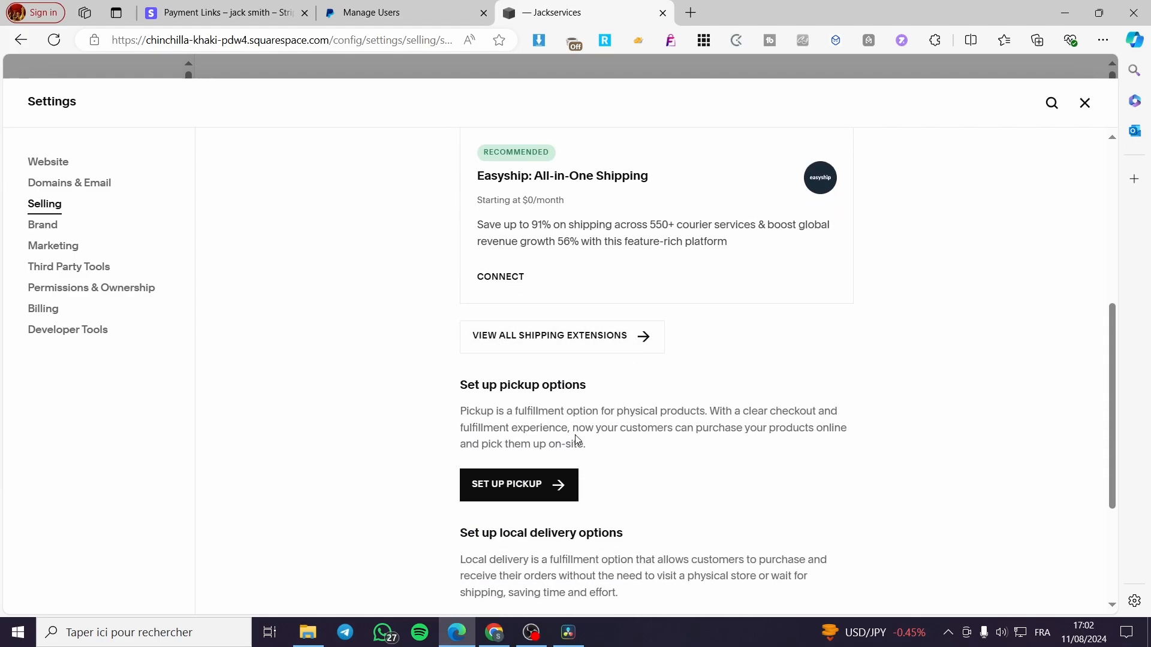
pyautogui.scroll(-3, 572, 461)
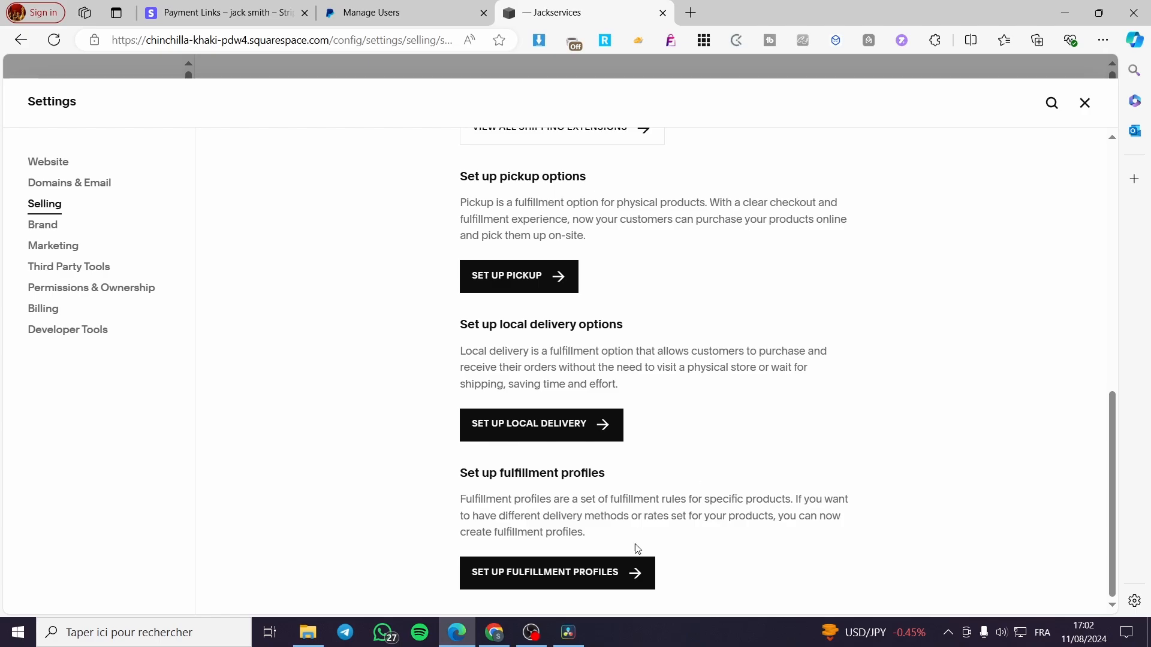
pyautogui.click(1082, 104)
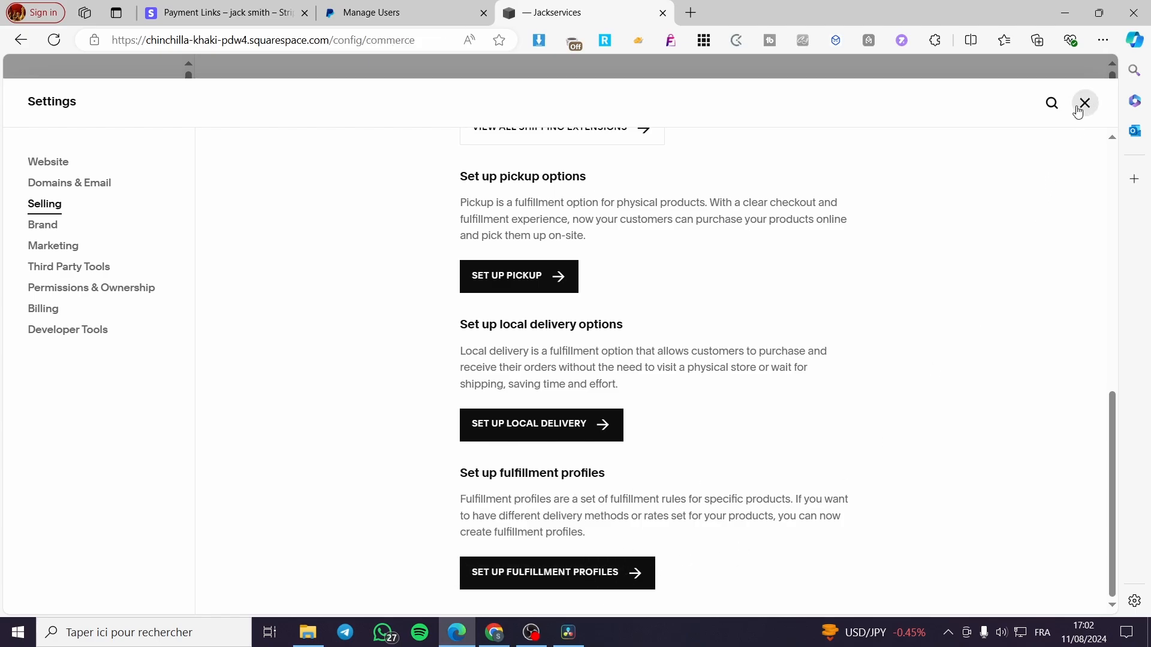
# - View the subscription plans and the store's publishing requirements, and return to the Selling overview without choosing a plan
pyautogui.click(414, 430)
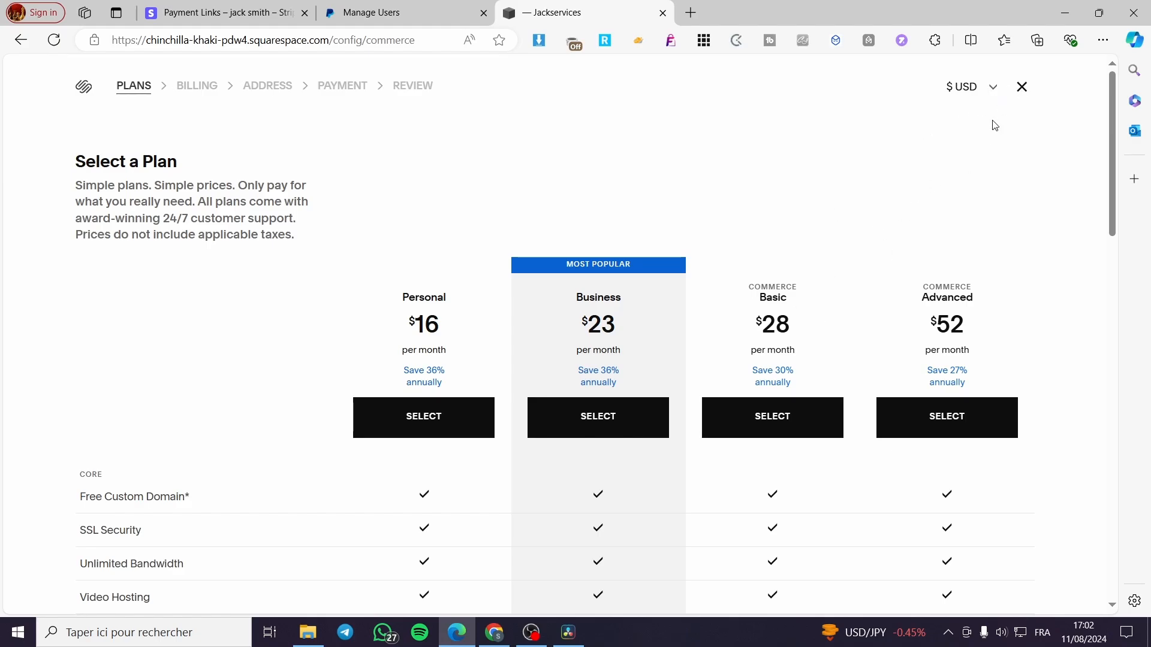
pyautogui.click(1022, 87)
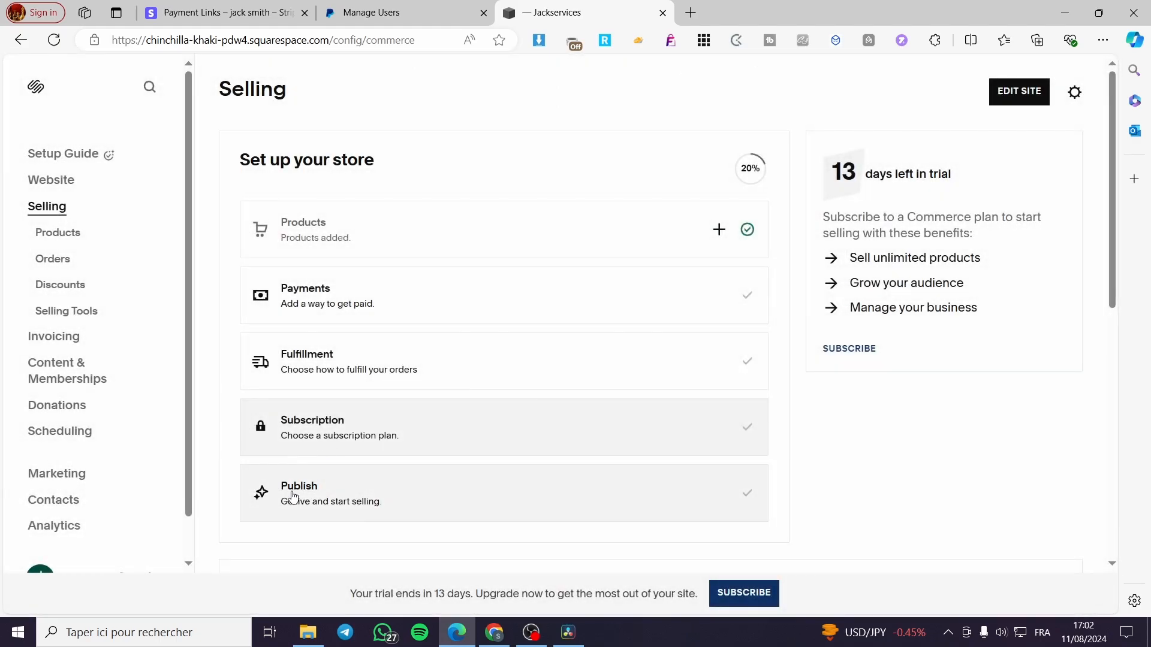
pyautogui.click(563, 493)
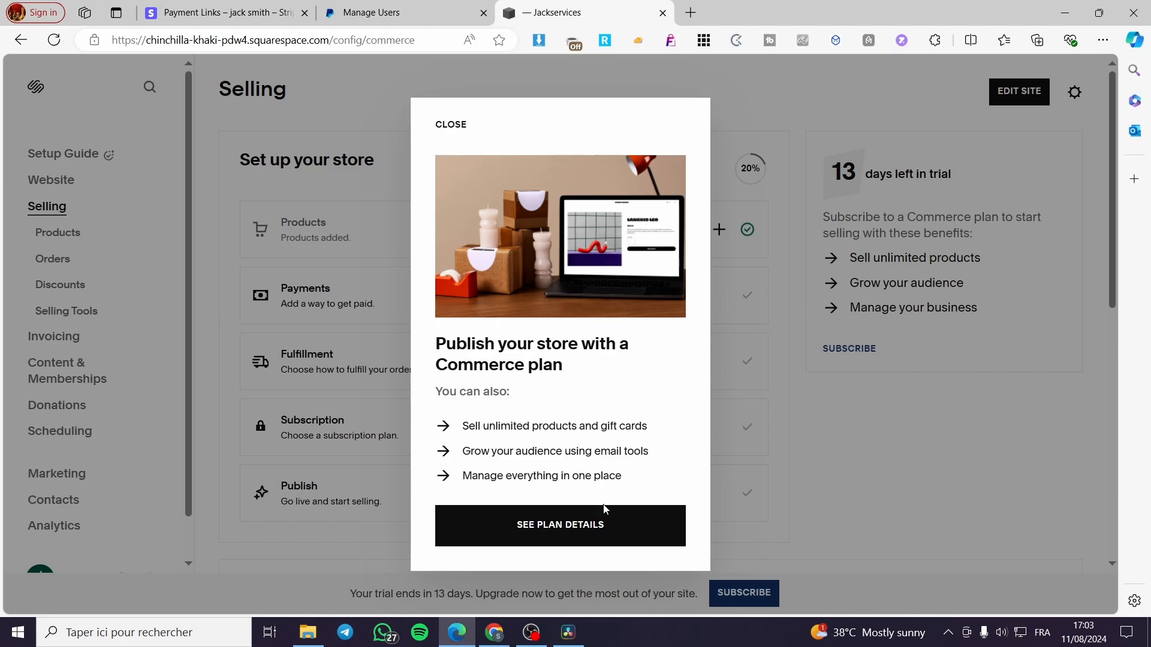
pyautogui.click(917, 428)
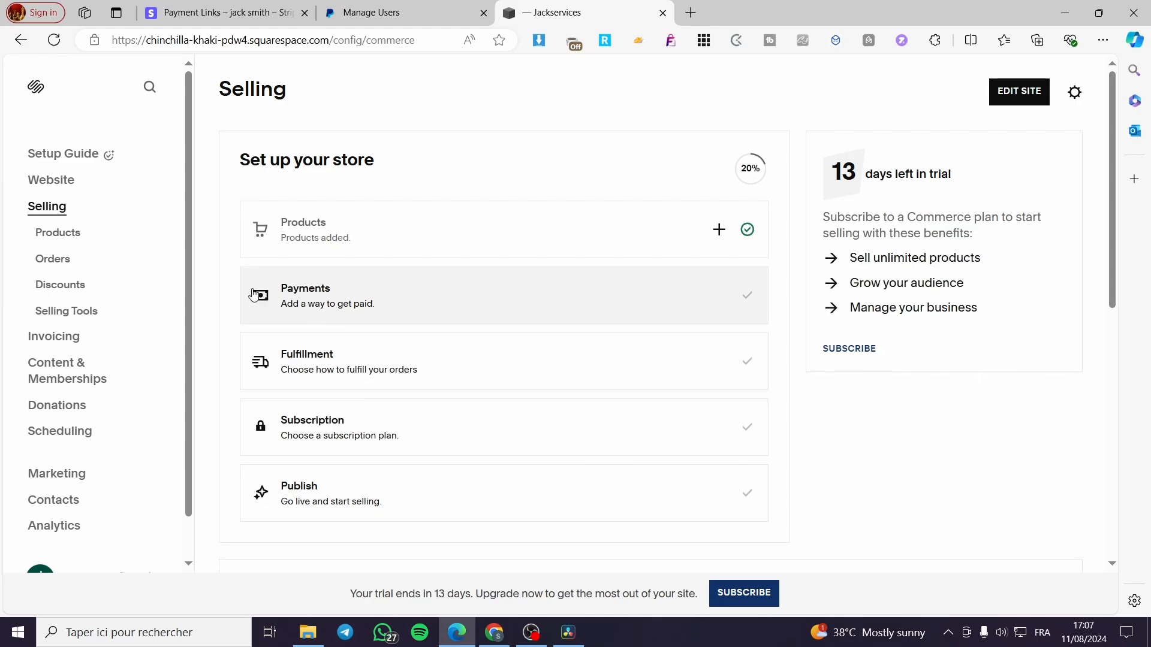
# - Look over the store's orders page with its status filters, and open the discounts page
pyautogui.click(60, 258)
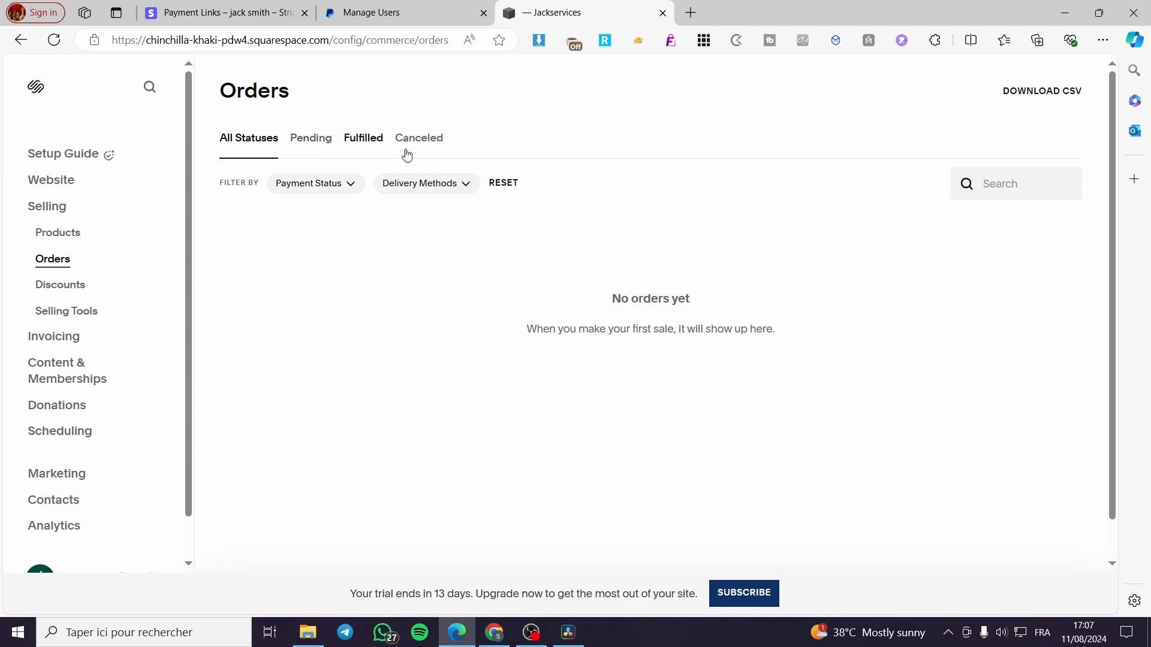
pyautogui.click(92, 285)
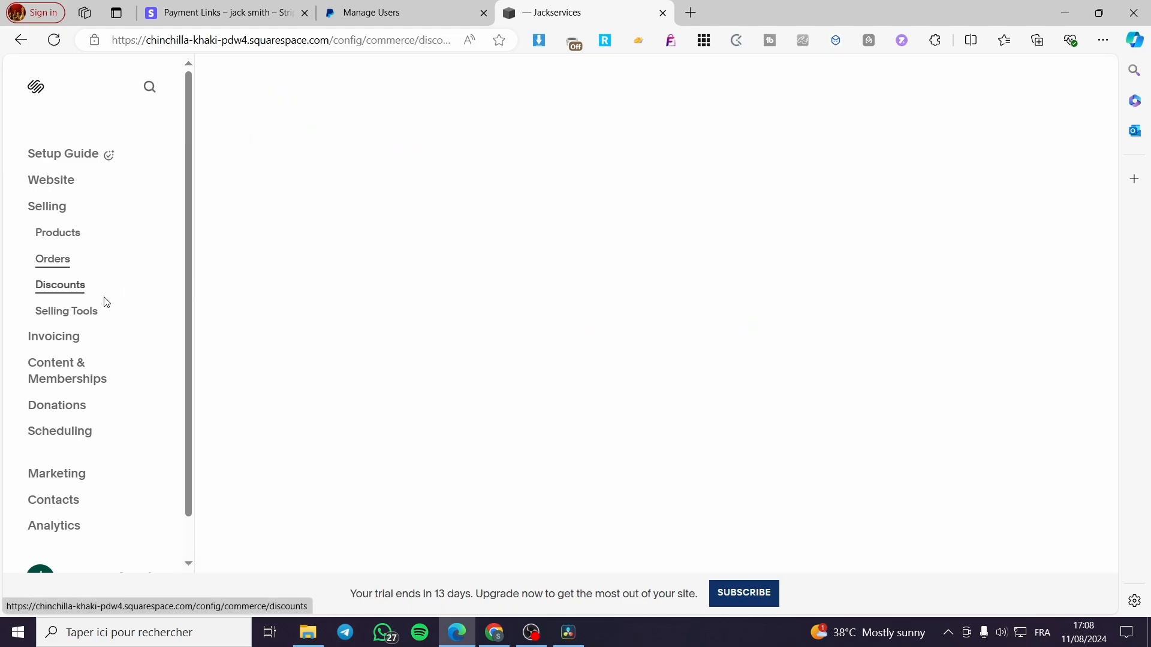